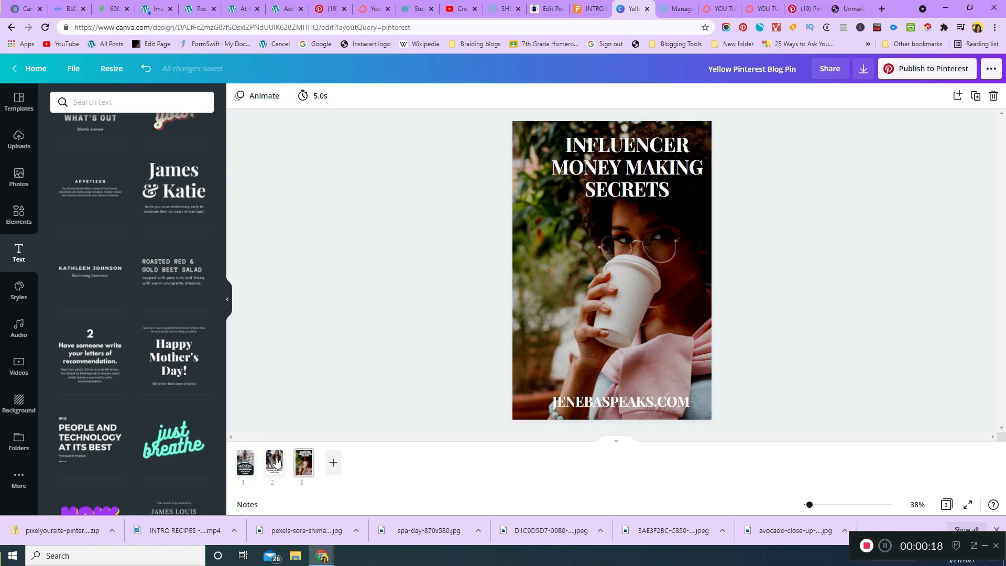
Step: Switch to the WordPress post editor, open the published post in a new browser tab and look through its beginning
click(552, 5)
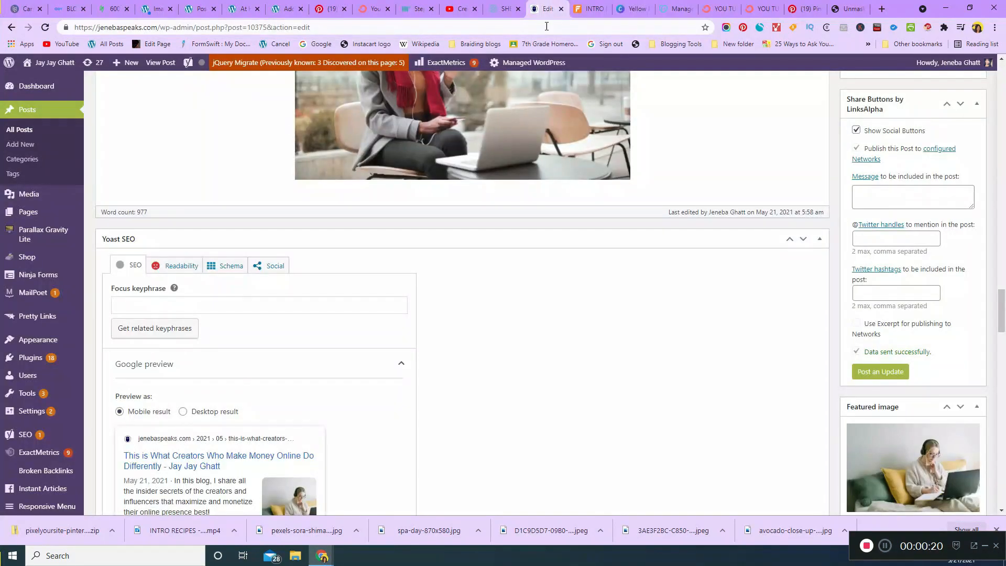
drag(1001, 307, 992, 96)
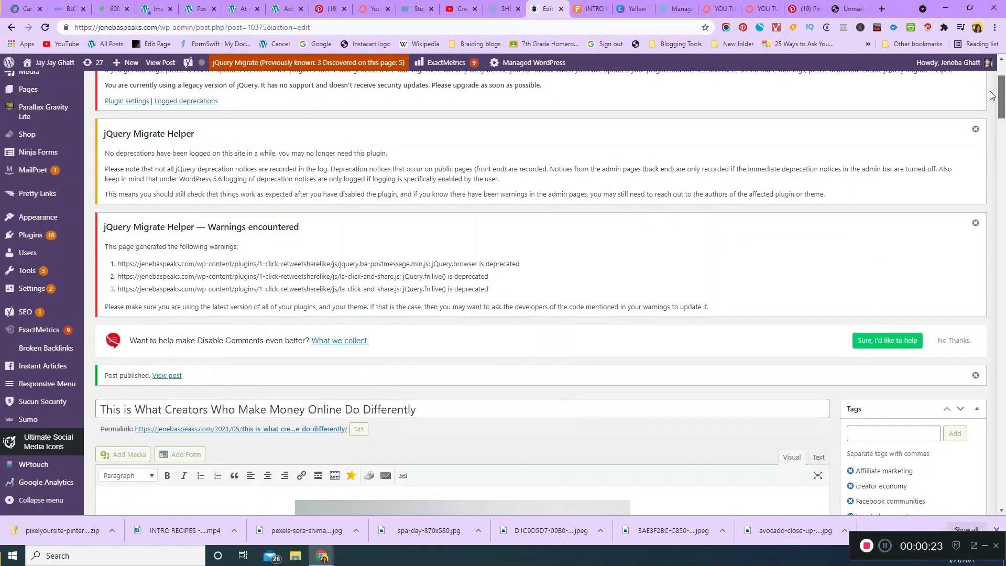
right_click(172, 376)
click(207, 386)
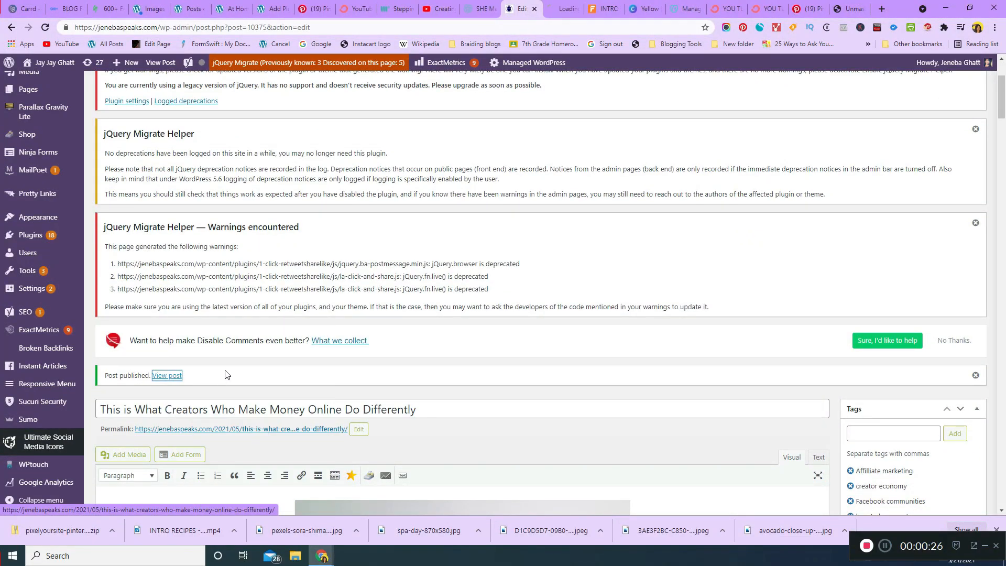
click(556, 5)
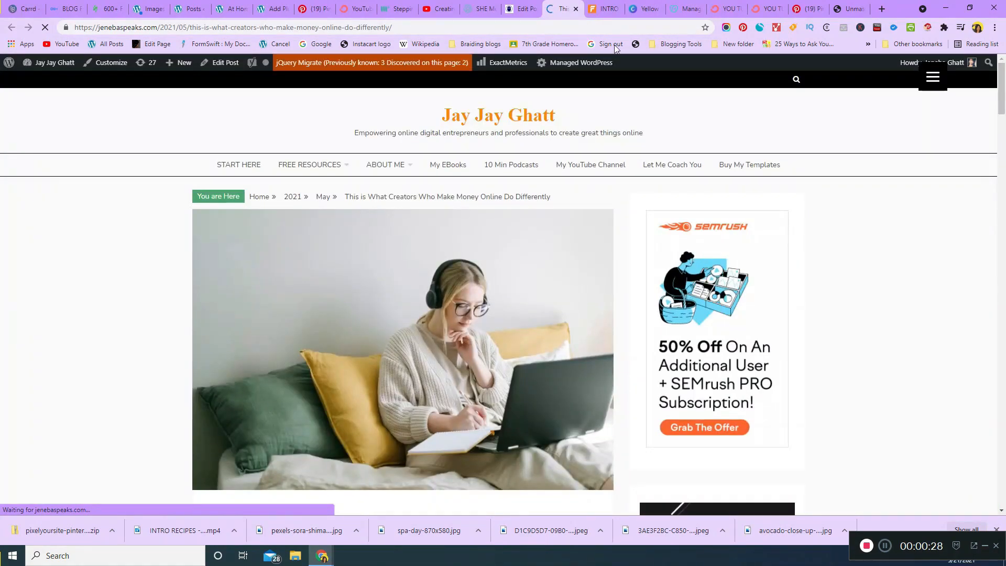
drag(1000, 108, 971, 157)
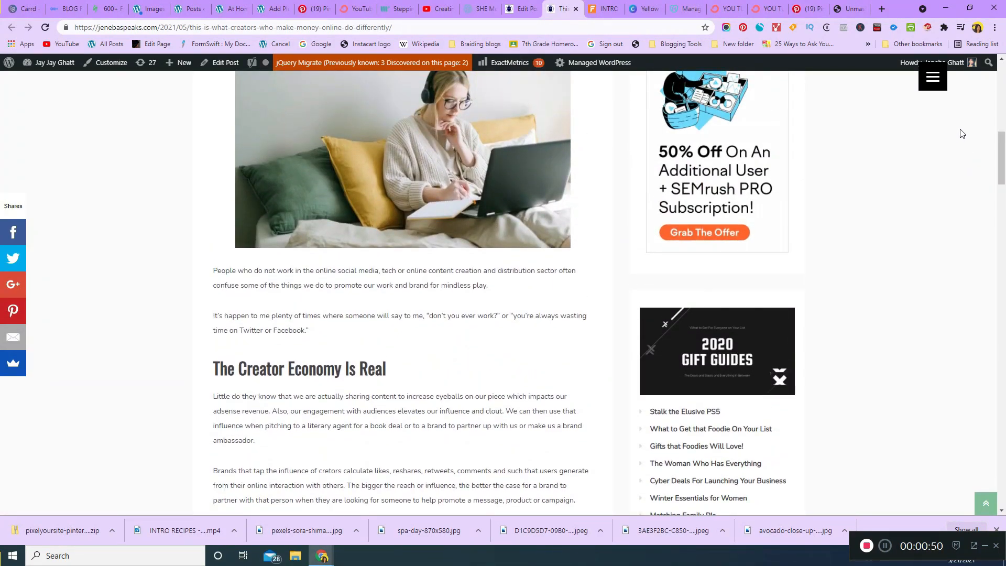
click(521, 8)
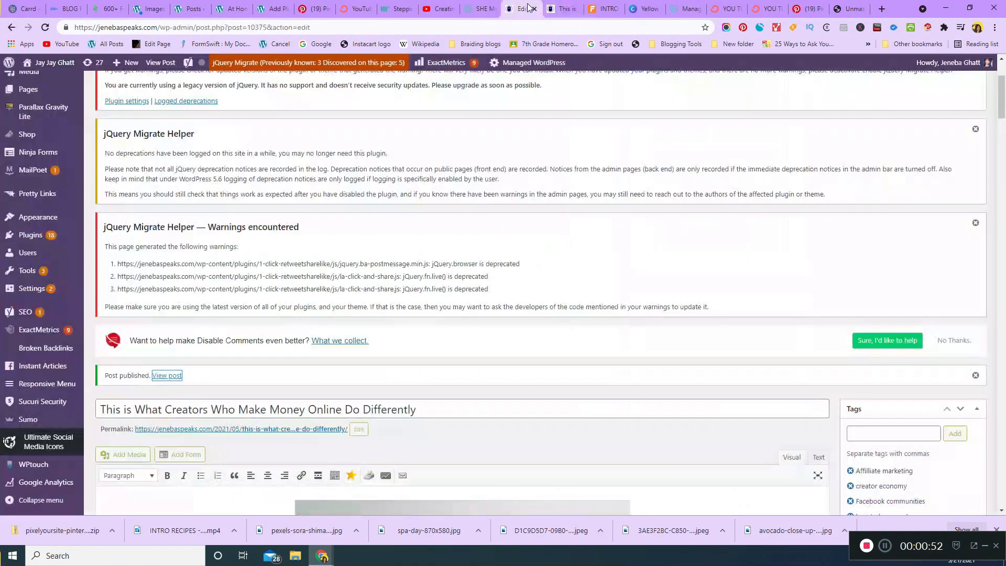
click(555, 8)
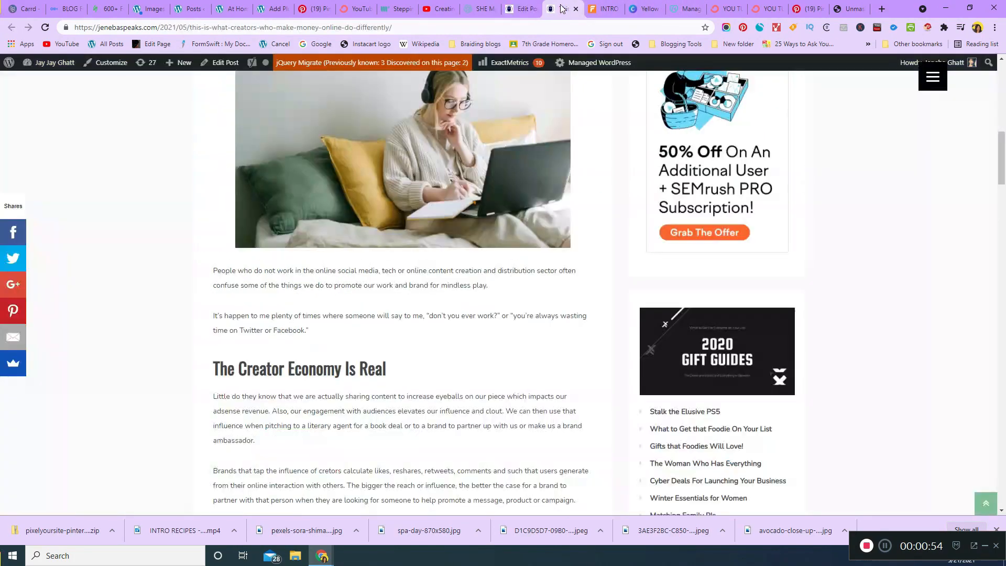
Step: Switch to the Yellow Pinterest Blog Pin design in Canva and review its three pin pages
click(646, 8)
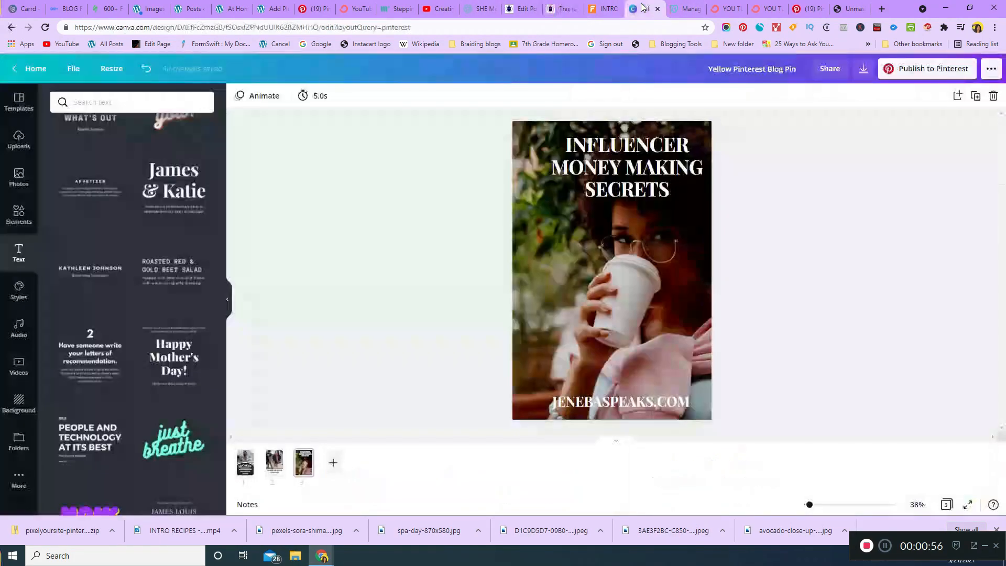
click(248, 470)
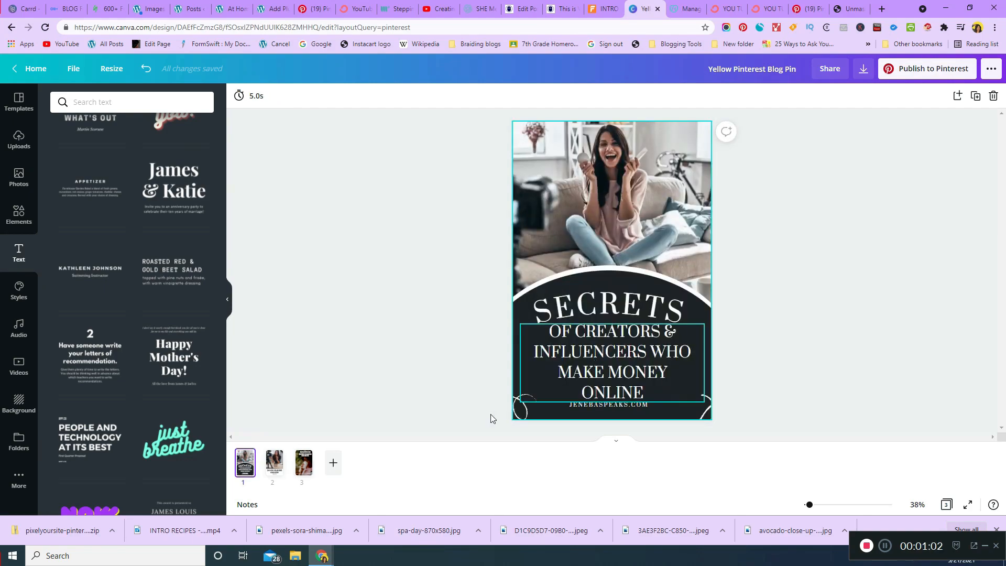
click(281, 463)
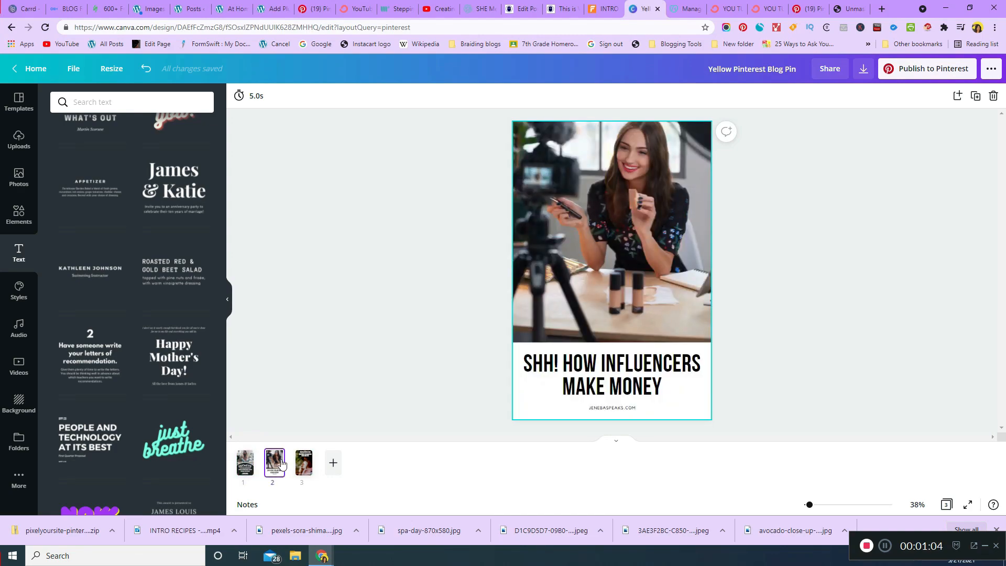
click(305, 465)
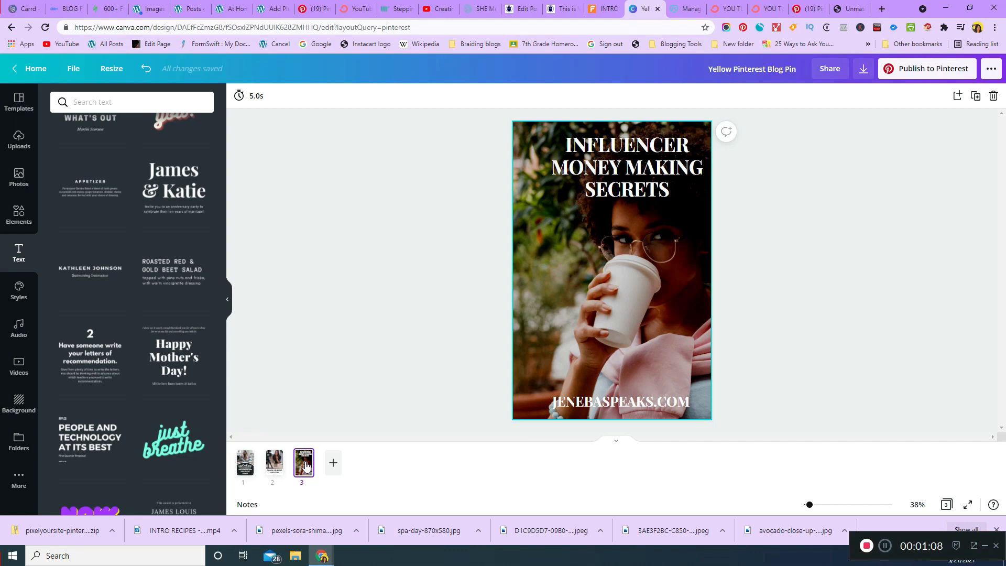
click(244, 473)
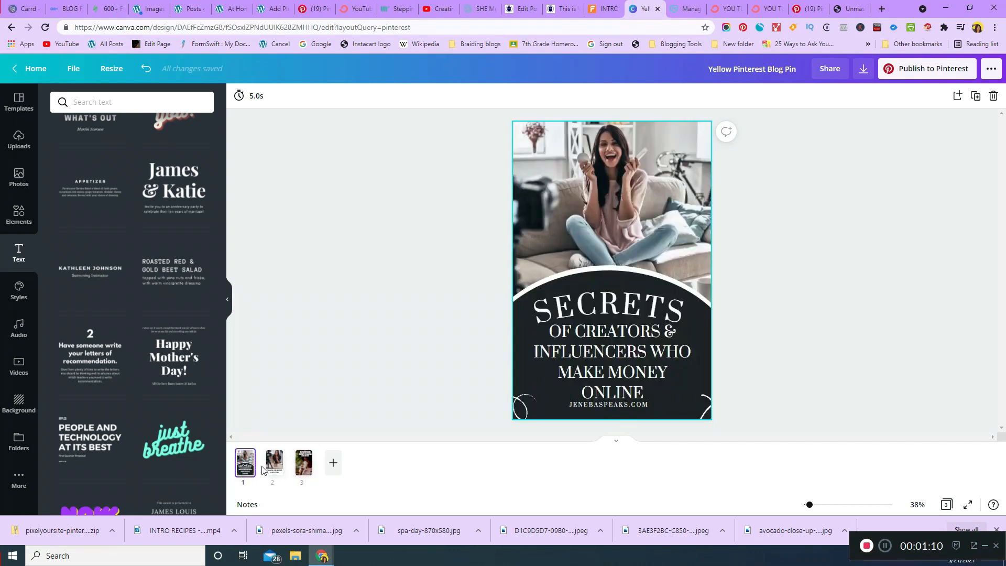
Step: Download all three pages of the pin design as PNG, saving the zip in Downloads as Yellow Pinterest Blog Pin
click(864, 69)
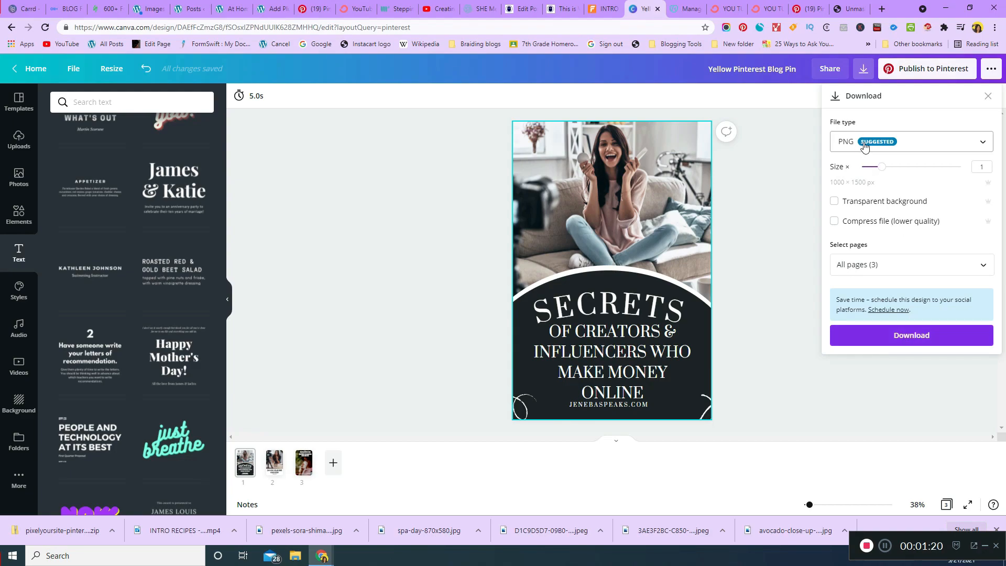
click(894, 141)
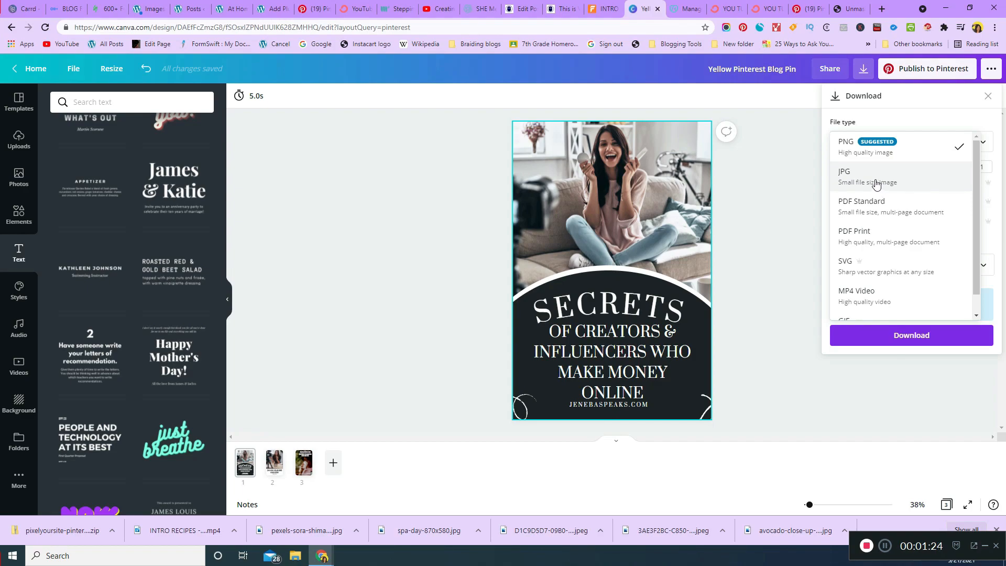
click(846, 116)
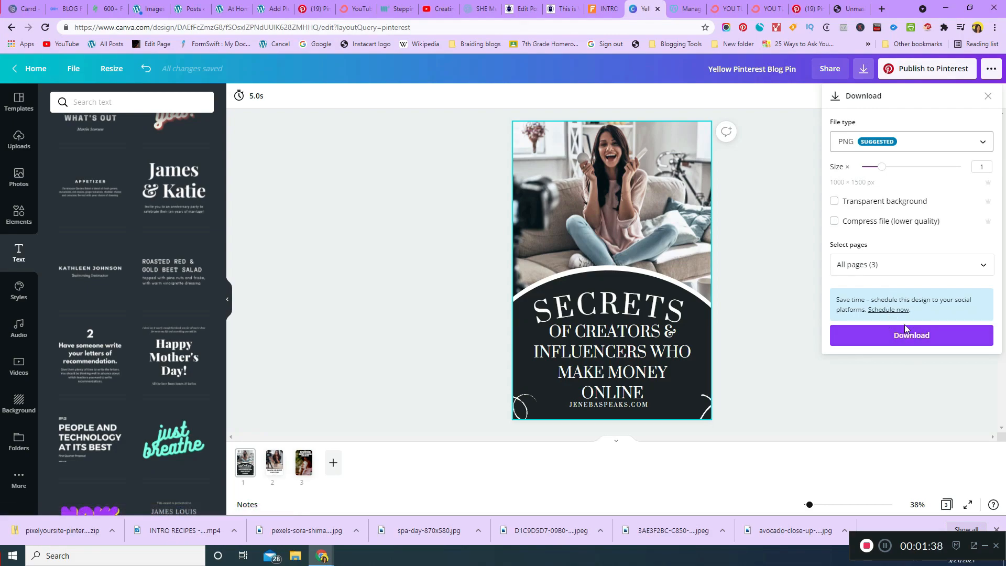
click(952, 264)
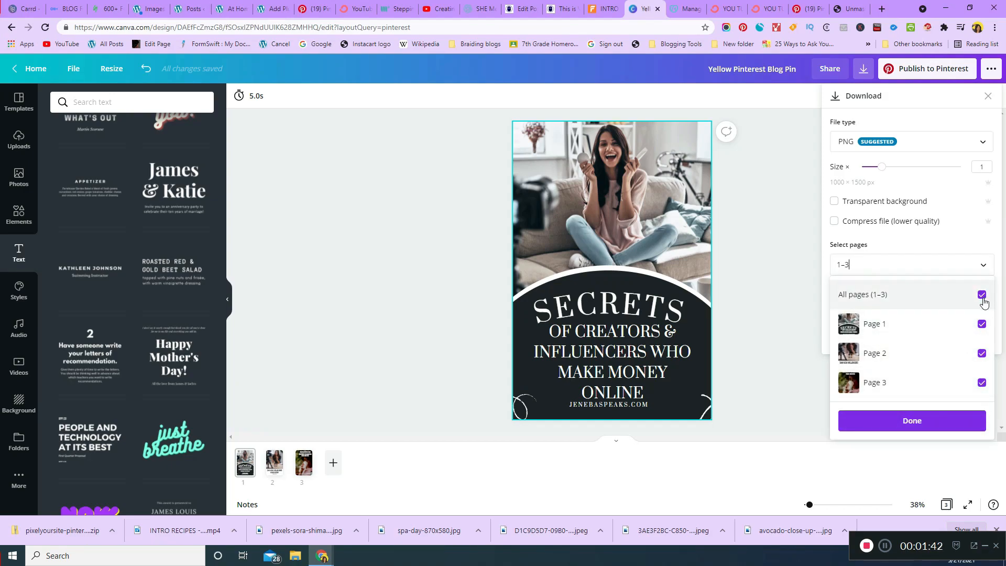
click(923, 425)
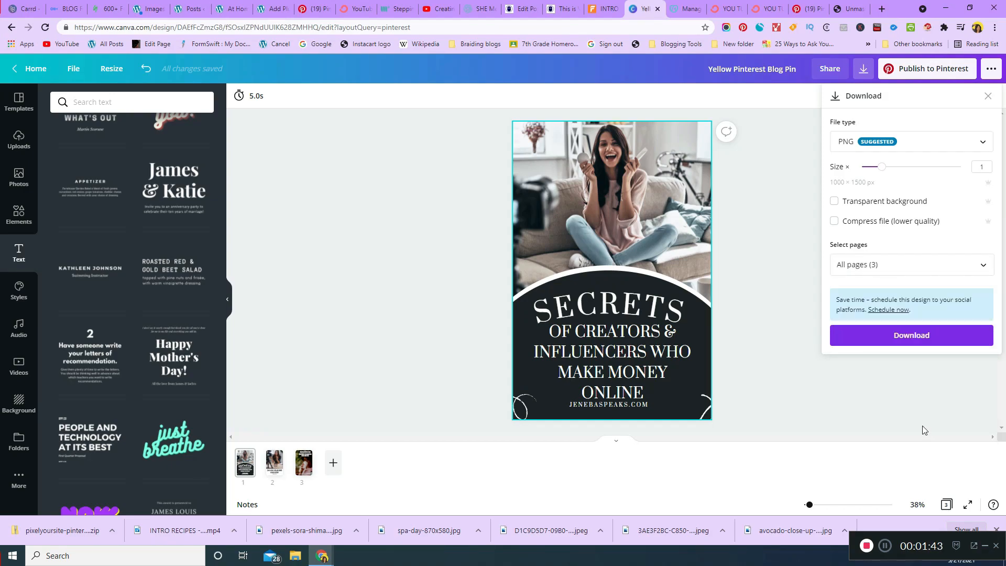
click(917, 340)
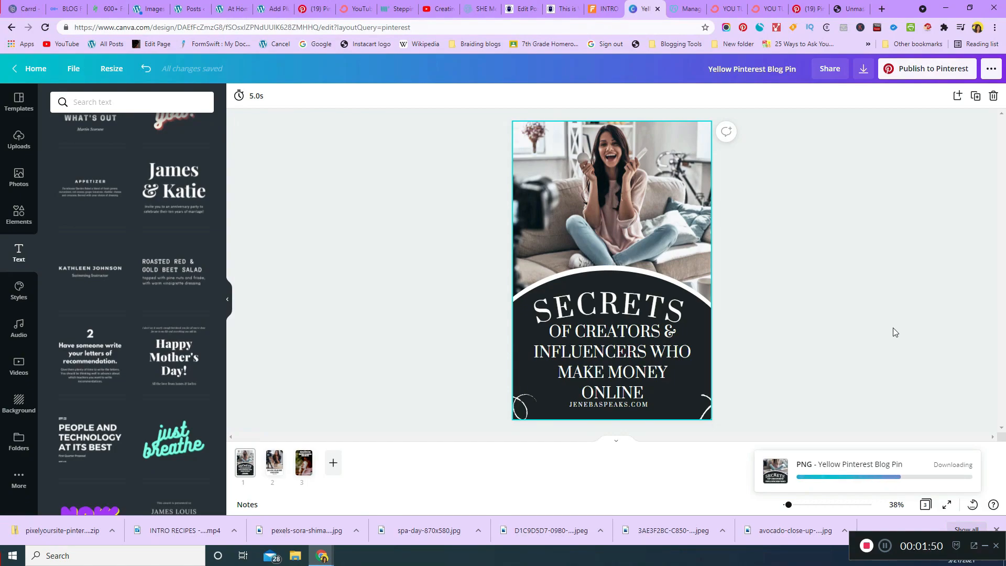
right_click(817, 467)
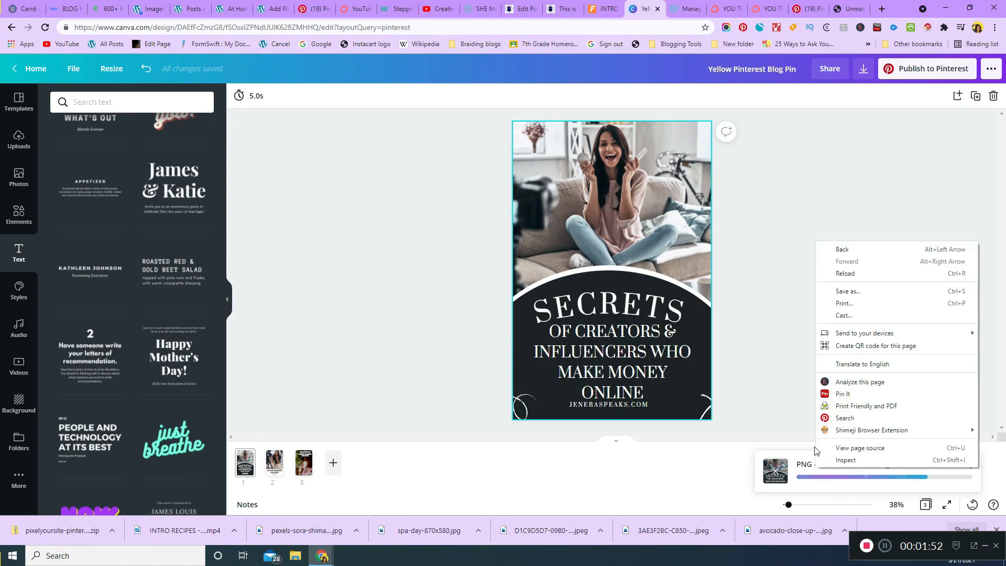
click(764, 303)
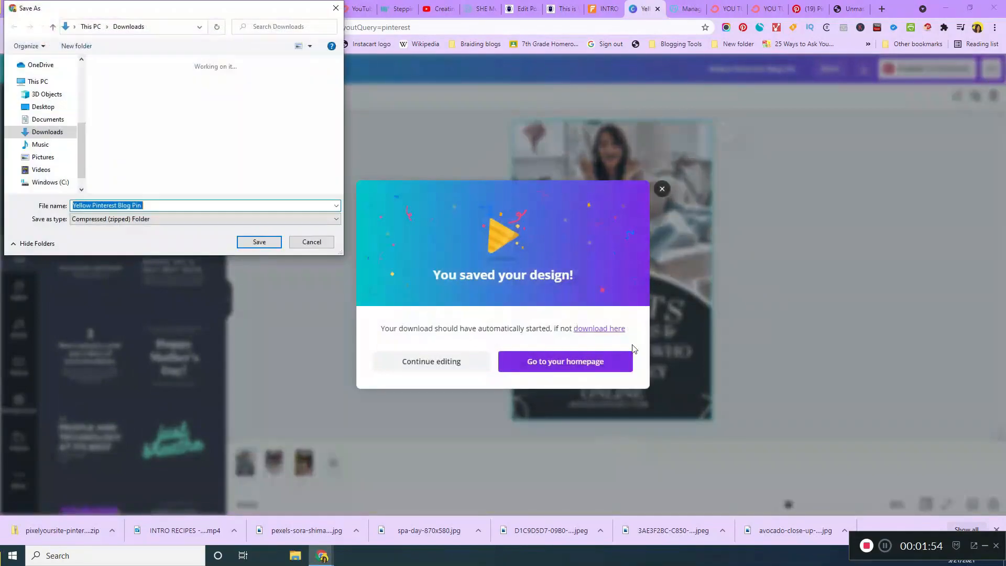
click(261, 243)
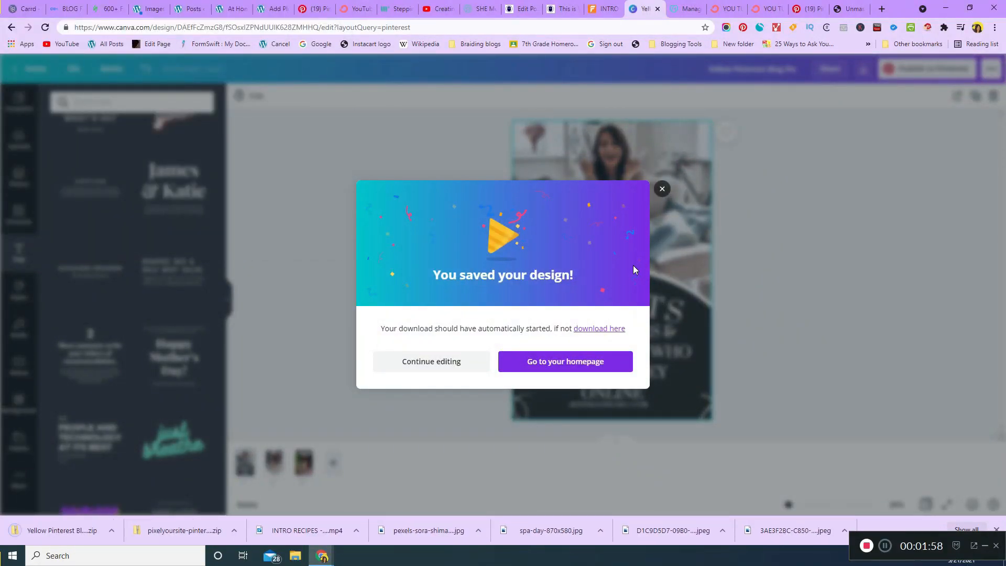
click(662, 189)
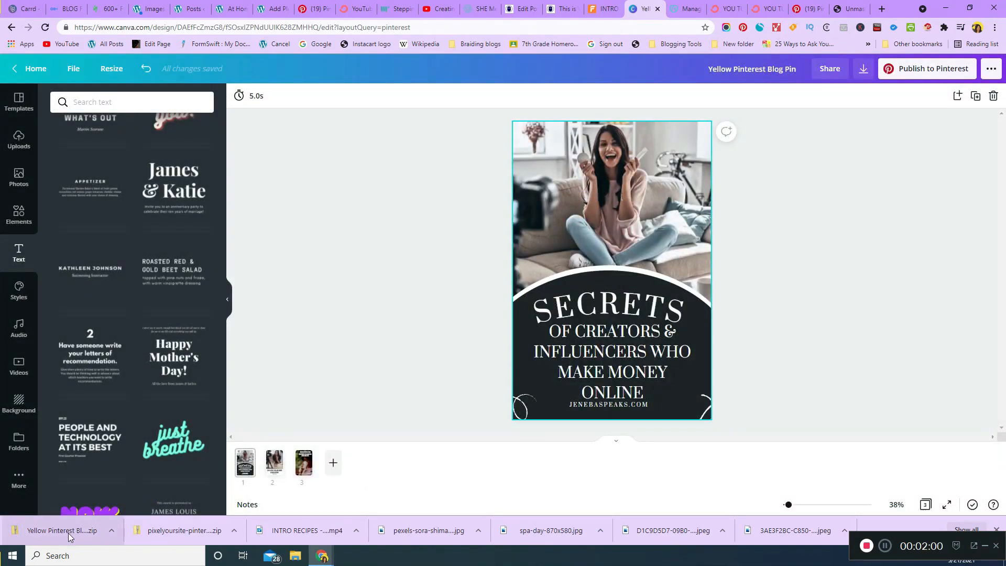
Step: Extract PNG files 1, 2 and 3 from the downloaded zip into the Downloads folder, replacing the files with the same names
click(70, 533)
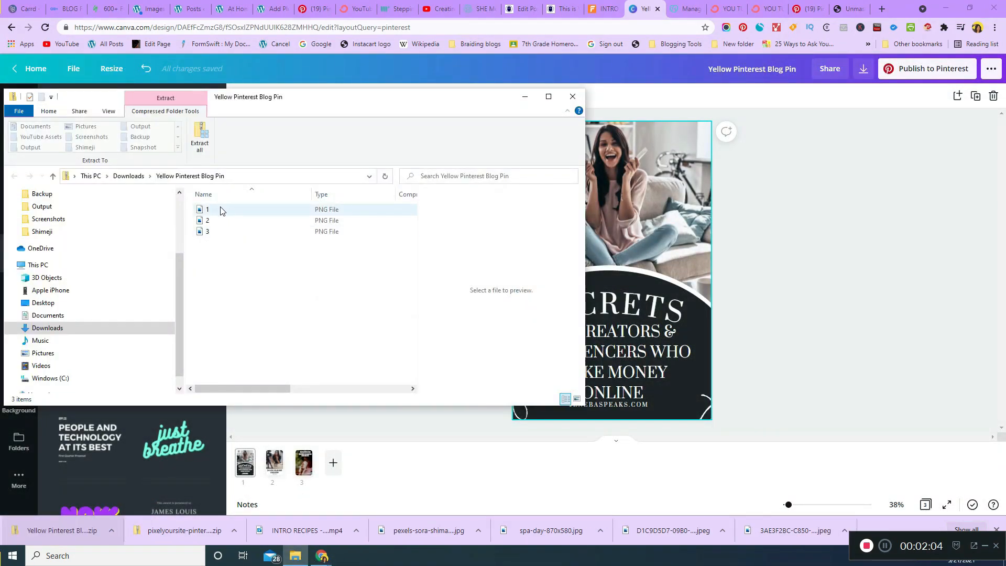
drag(221, 211, 95, 327)
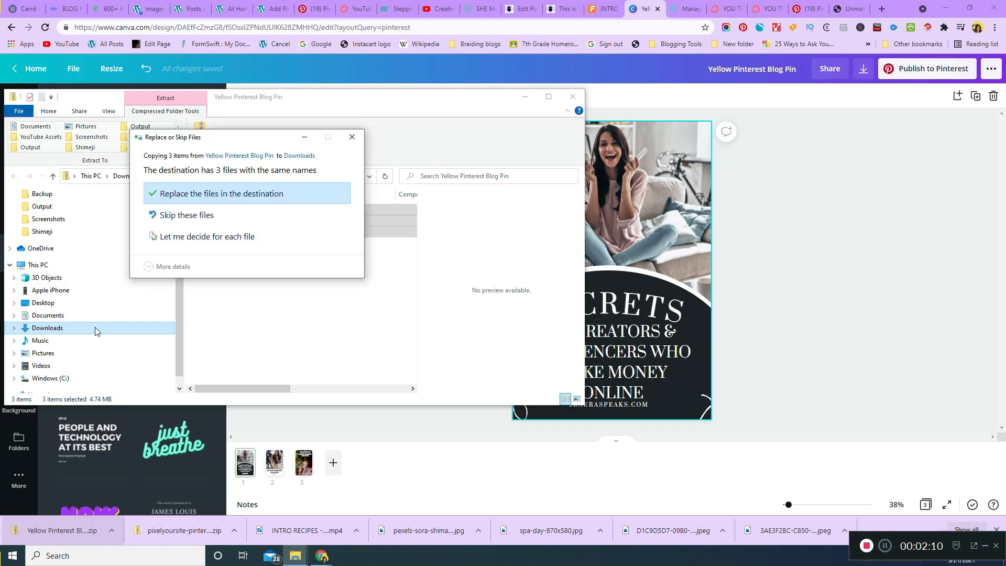
click(225, 198)
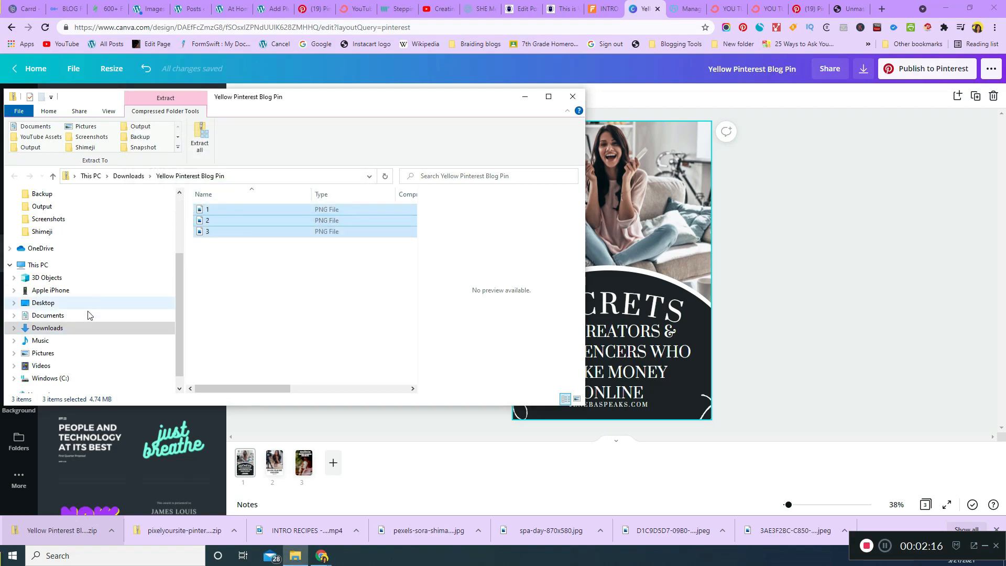
click(79, 331)
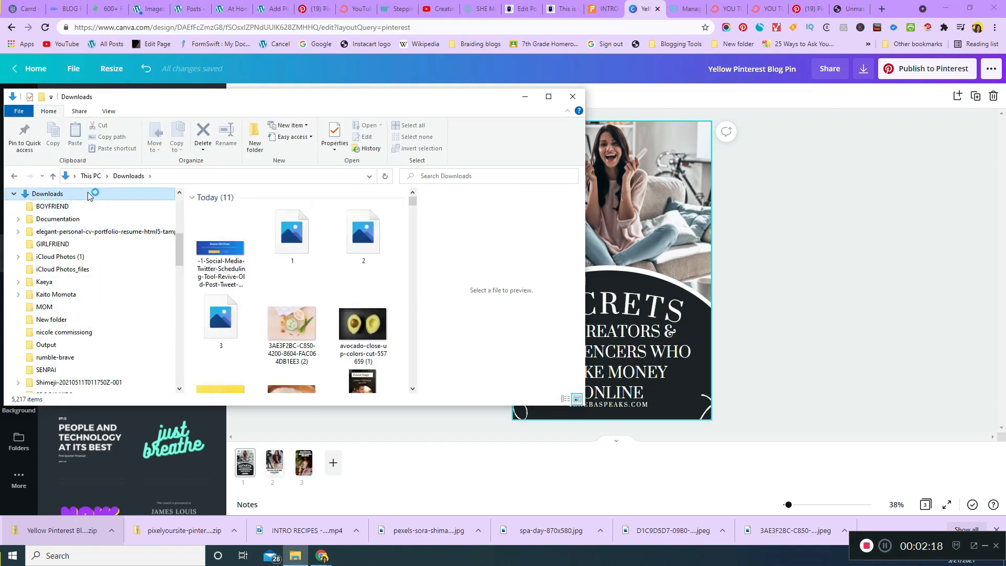
click(525, 96)
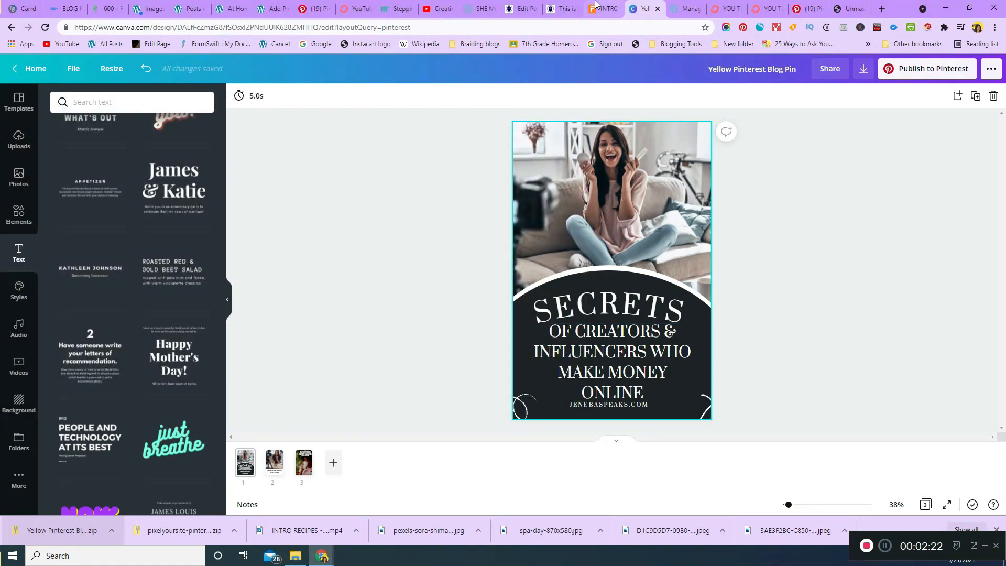
Step: Return to the post's editor in WordPress and add a blank line after the last image in the post
click(562, 8)
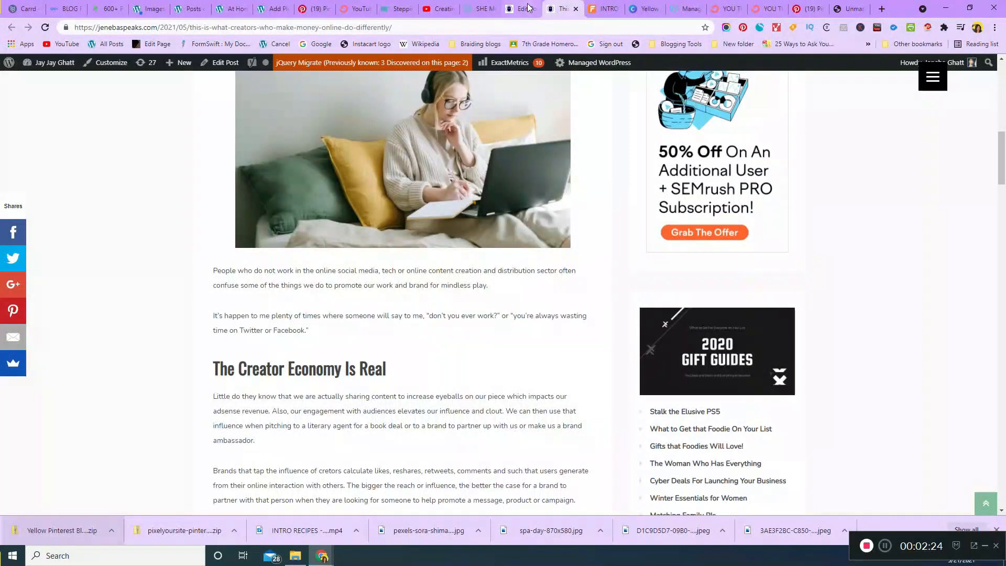
click(521, 8)
click(572, 8)
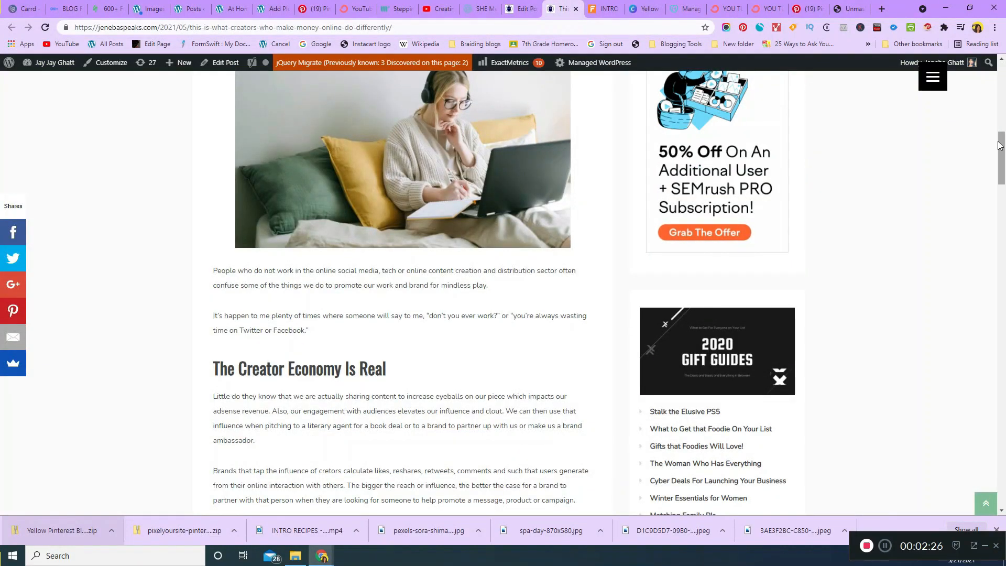
drag(1003, 162, 987, 124)
click(519, 7)
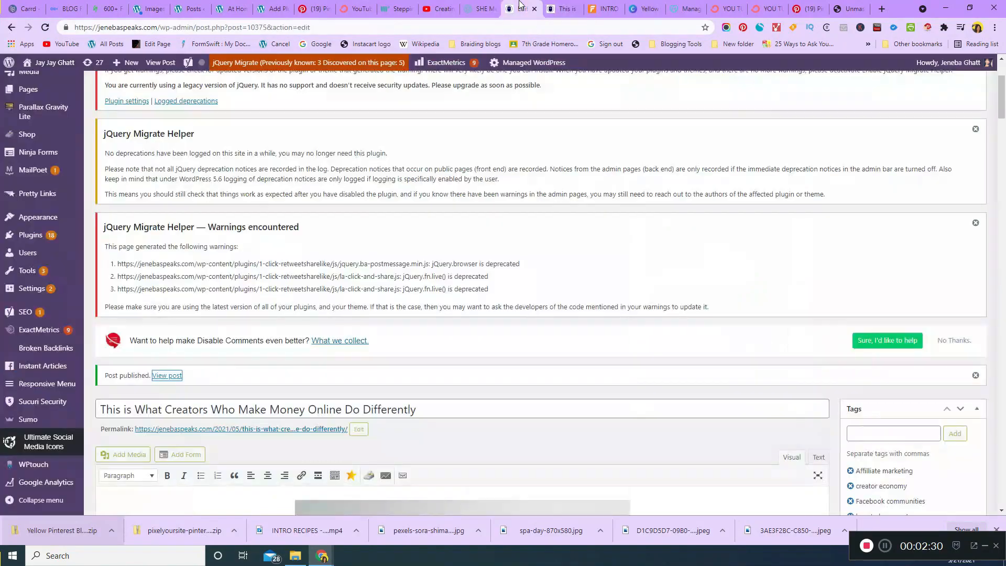
scroll(128, 113, down, 6)
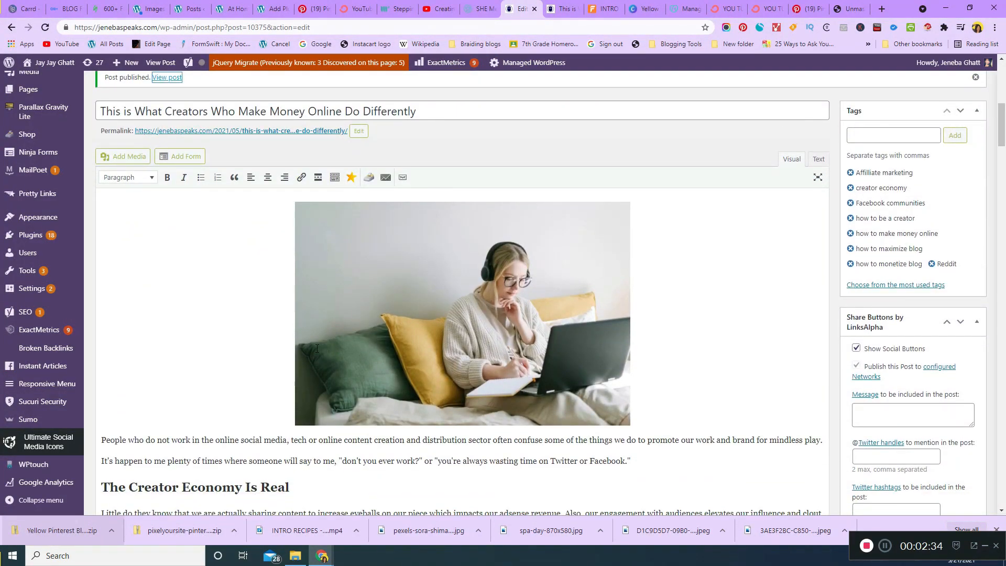
drag(1002, 132, 988, 304)
click(637, 310)
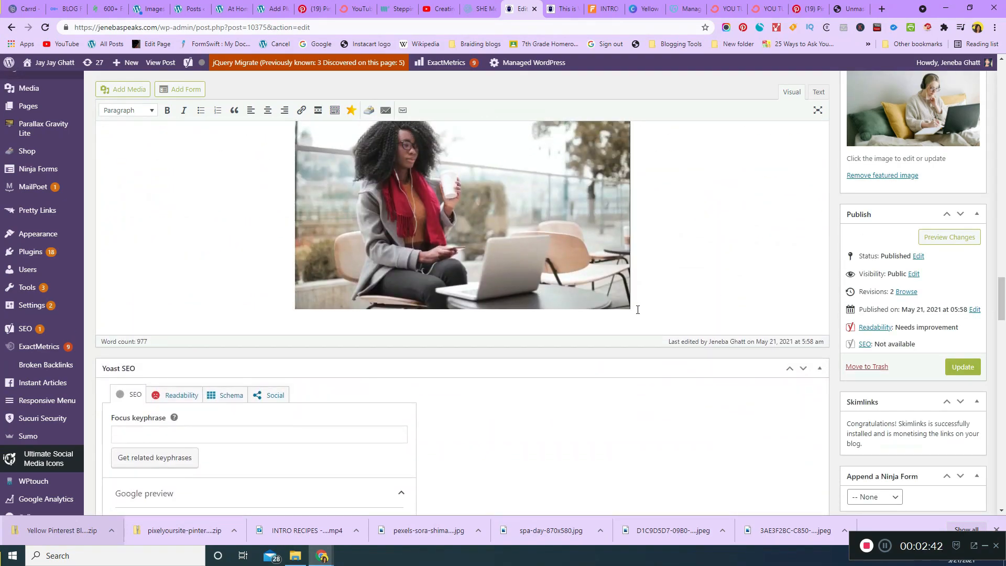
key(Return)
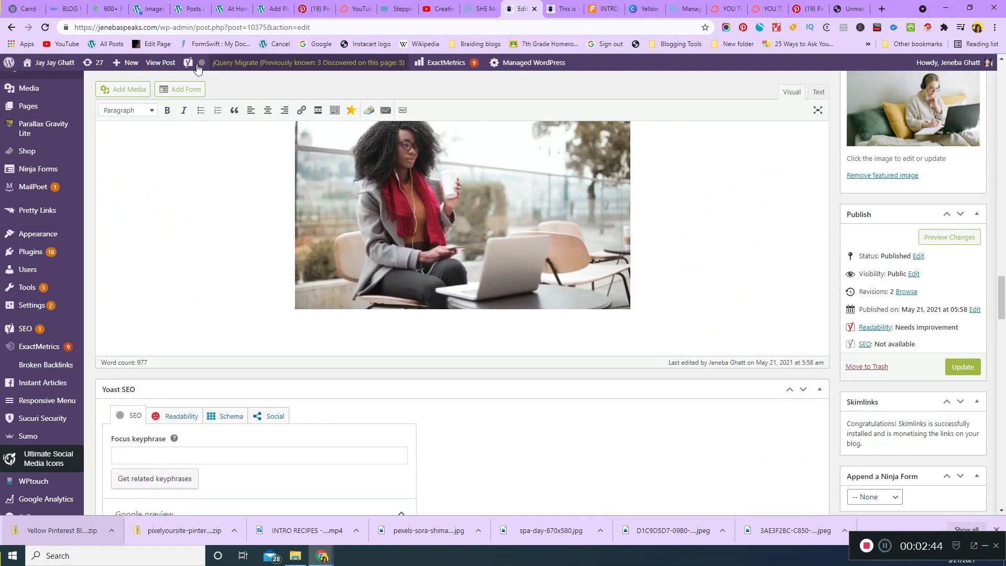
Step: Upload image 1 from the Downloads folder as new media for the blank line after the post's last image
click(107, 89)
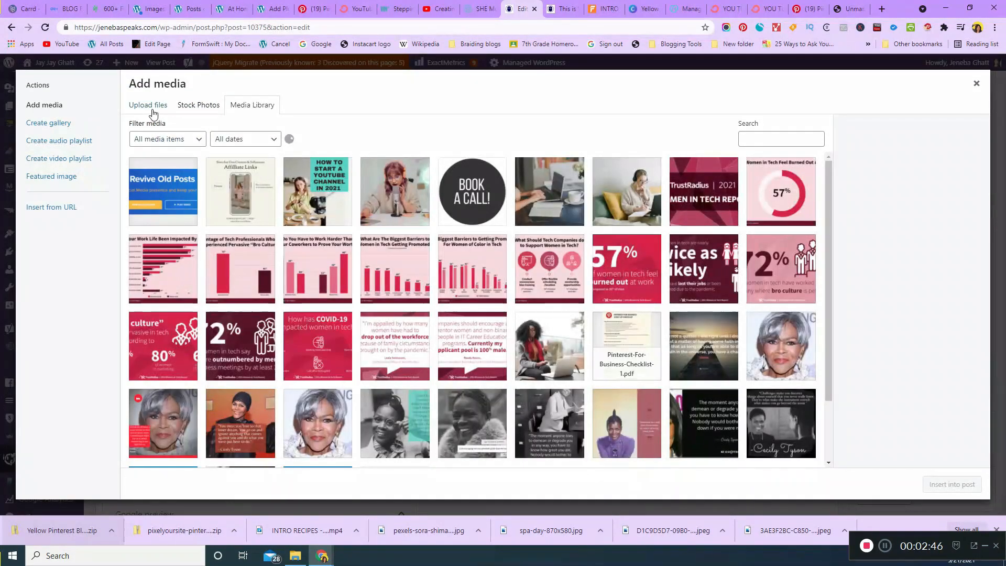
click(150, 106)
click(550, 278)
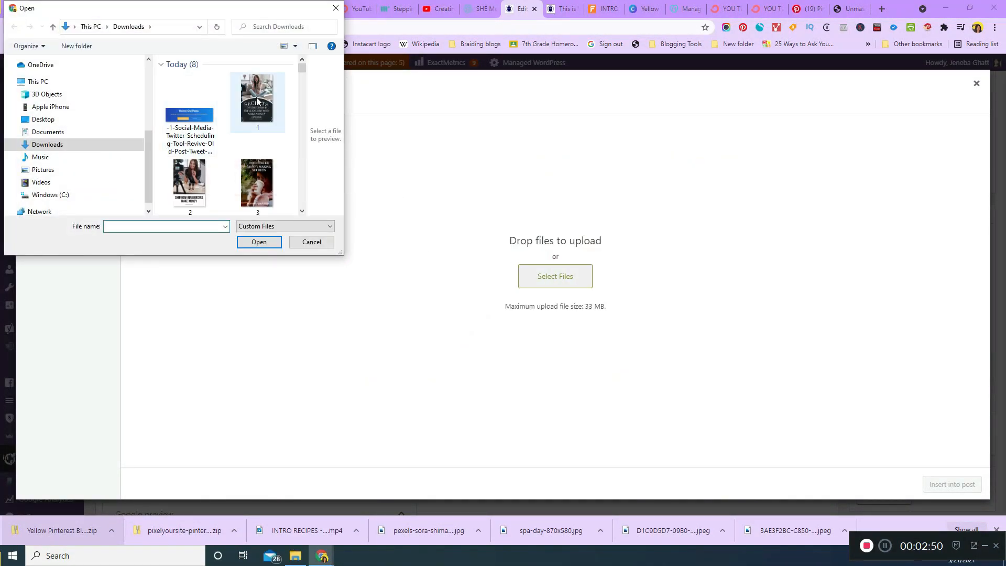
click(261, 103)
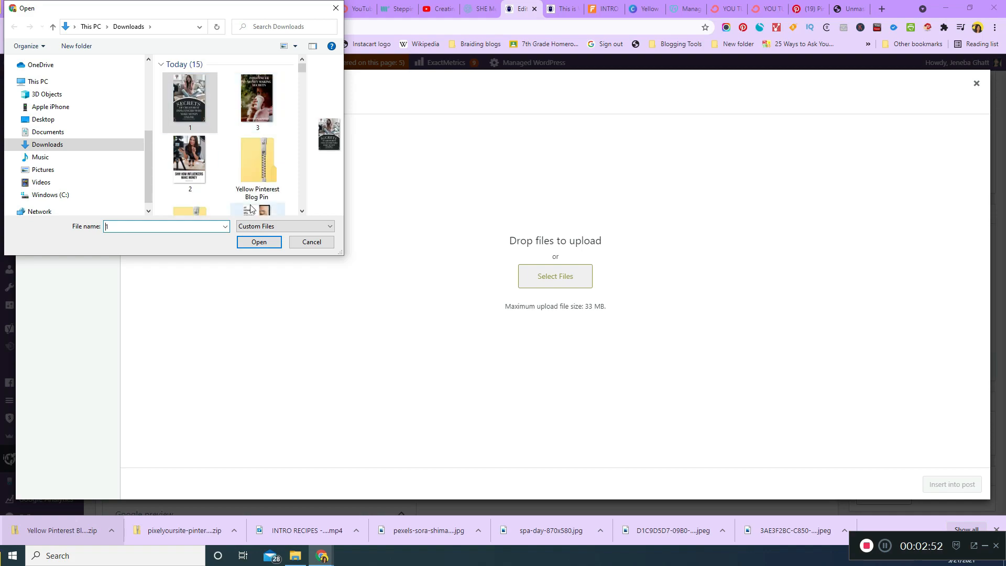
click(259, 242)
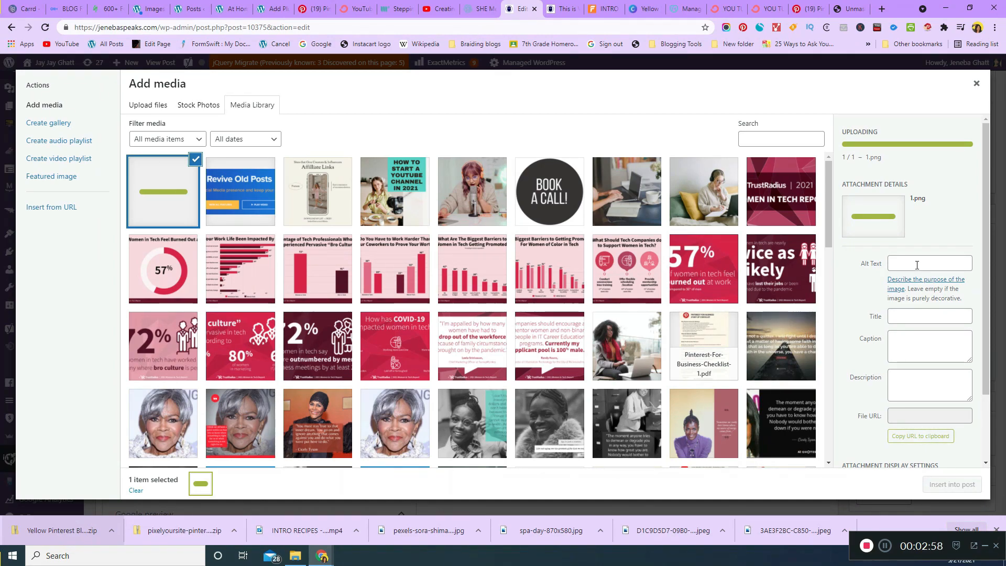
Step: Set the uploaded image's alt text to "graphic with secrets to influencers who make money" and select that text
click(911, 174)
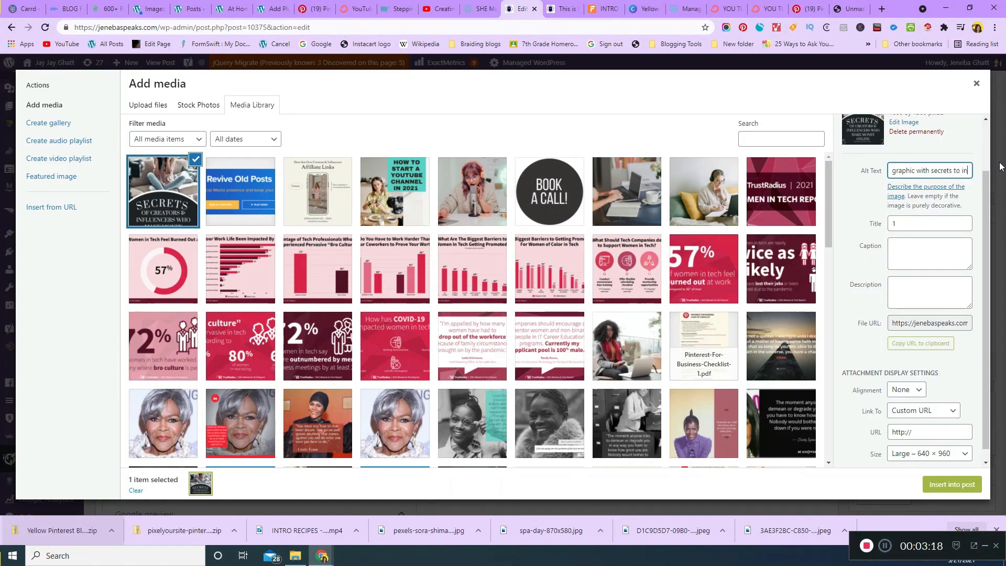
text(fluencers who mak)
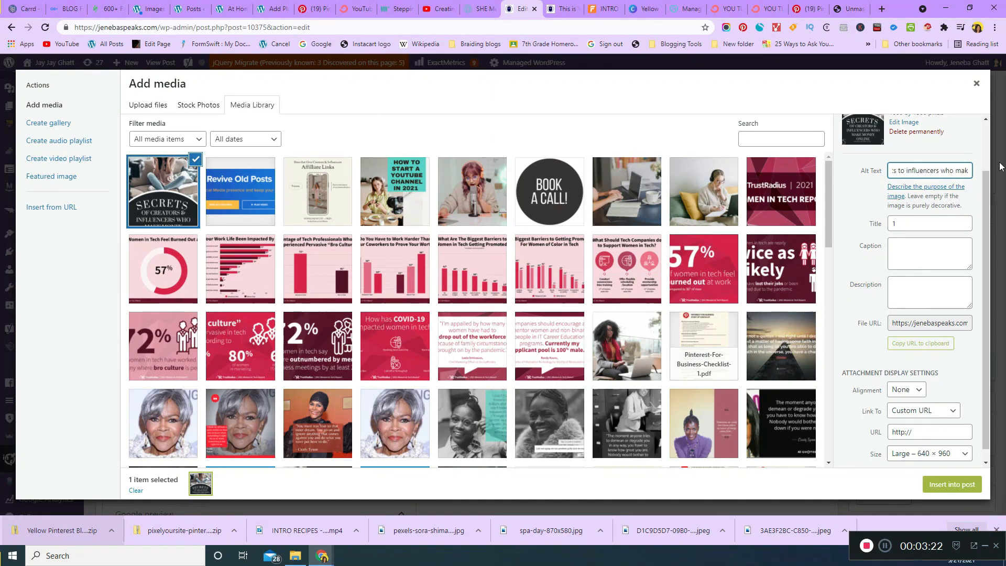
text(e money)
drag(970, 172, 842, 177)
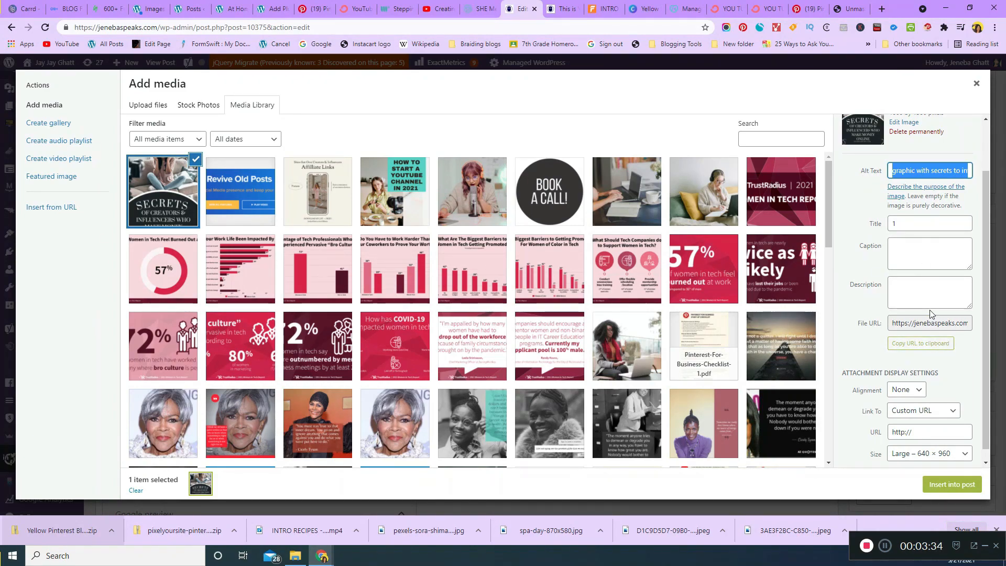
Step: Insert the first pin image at the end of the post and align it to the center
click(946, 486)
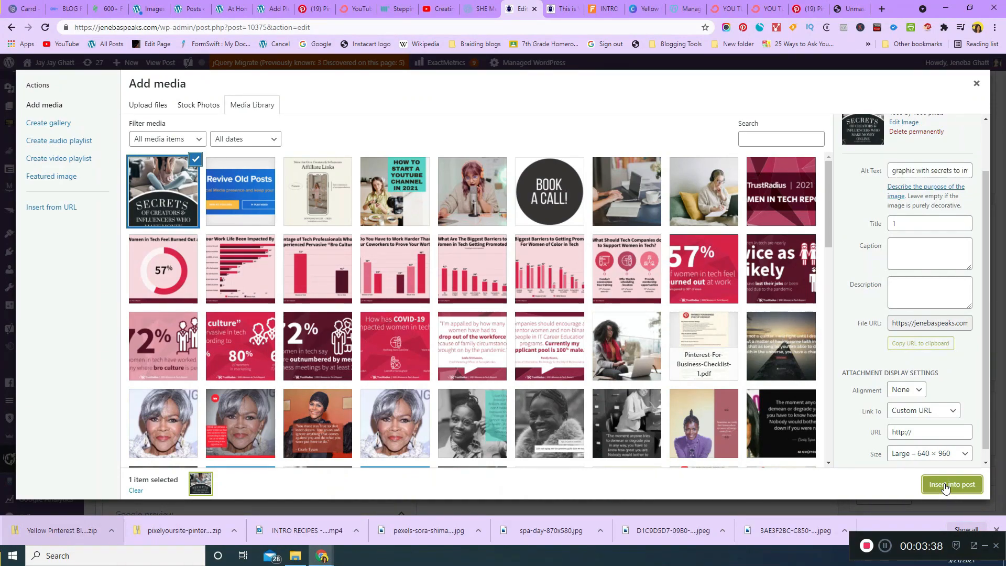
click(262, 367)
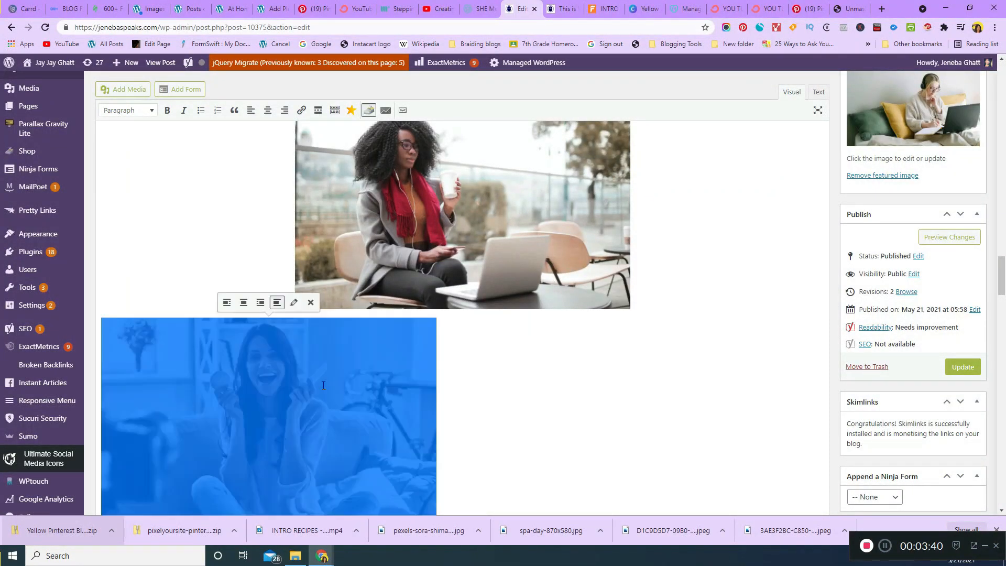
click(243, 303)
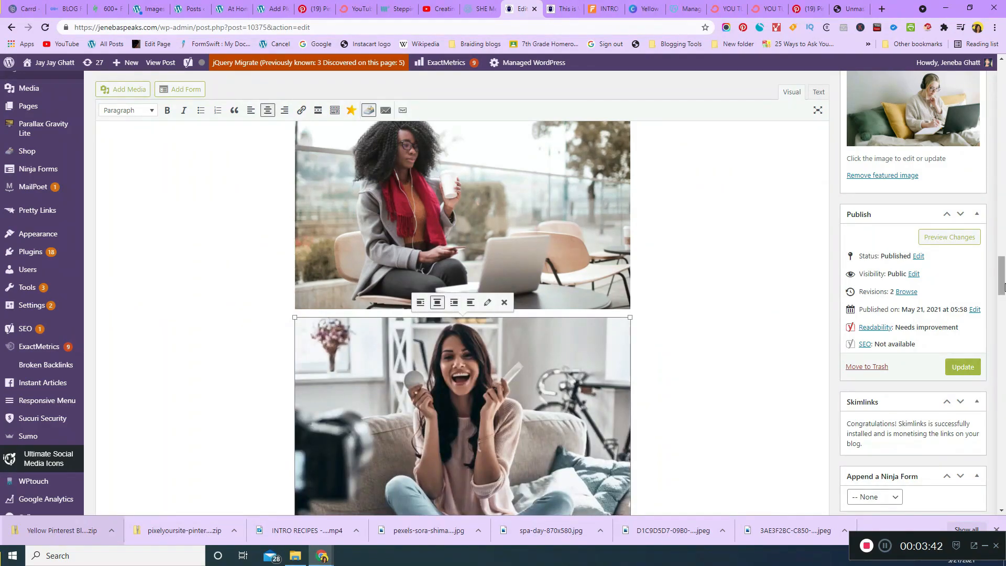
Step: Place the cursor at the end of list item 20 and upload image 3 from the Downloads folder
drag(1002, 287, 1001, 245)
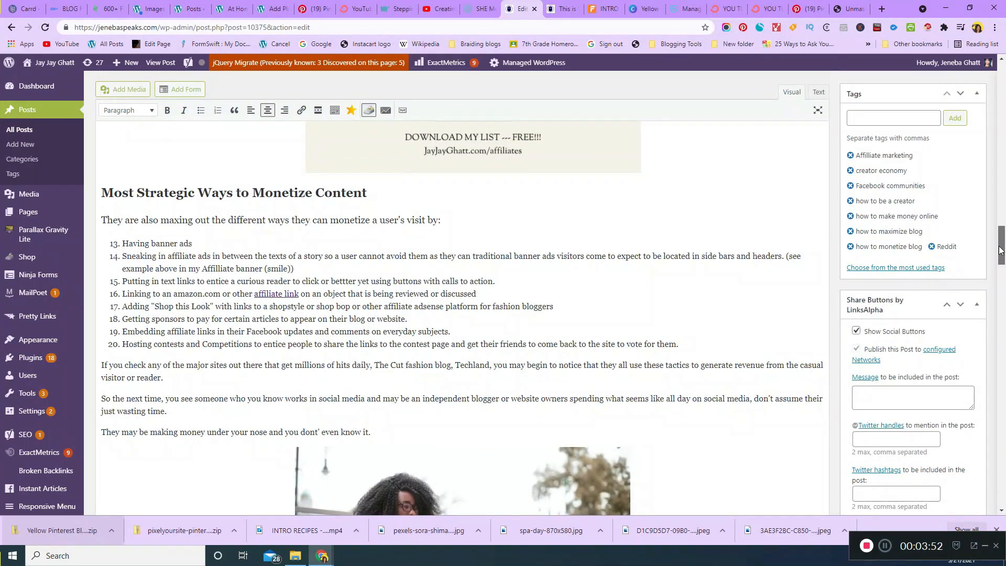
click(718, 347)
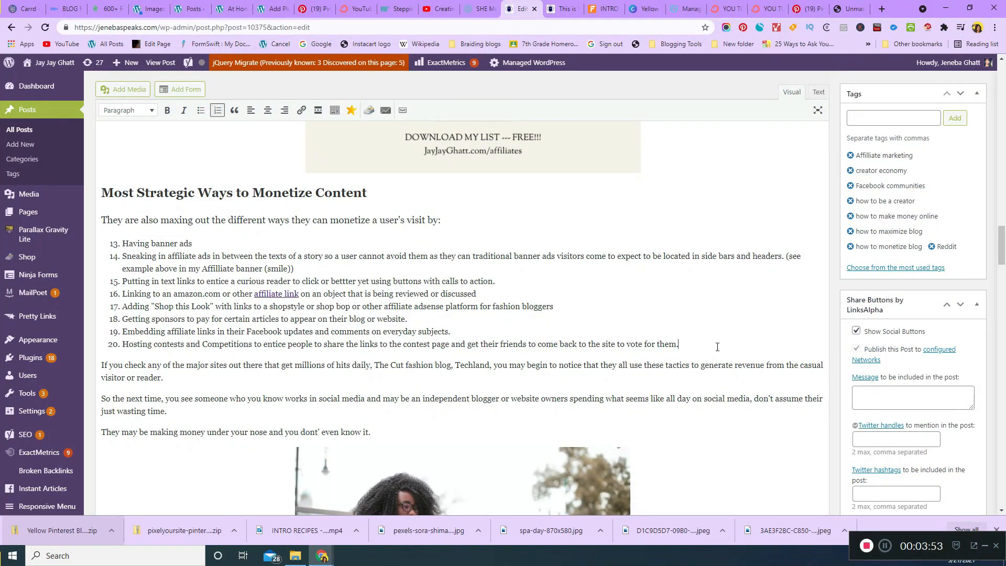
click(115, 90)
click(158, 105)
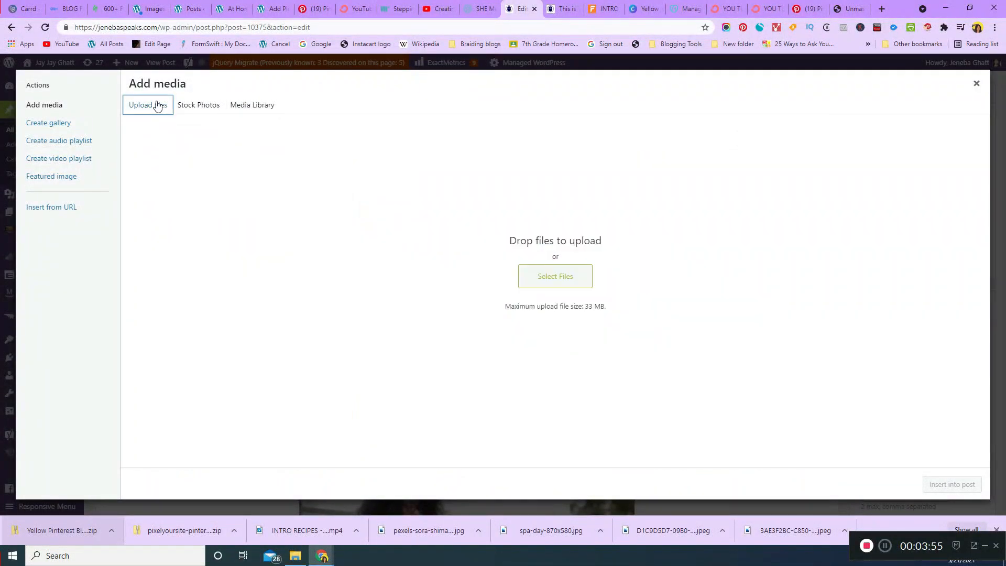
click(558, 274)
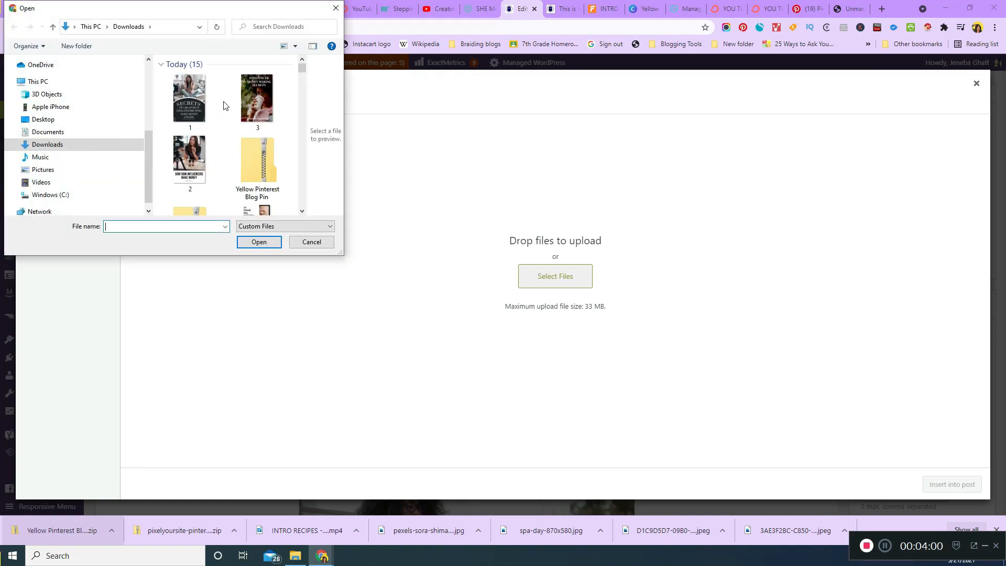
click(256, 107)
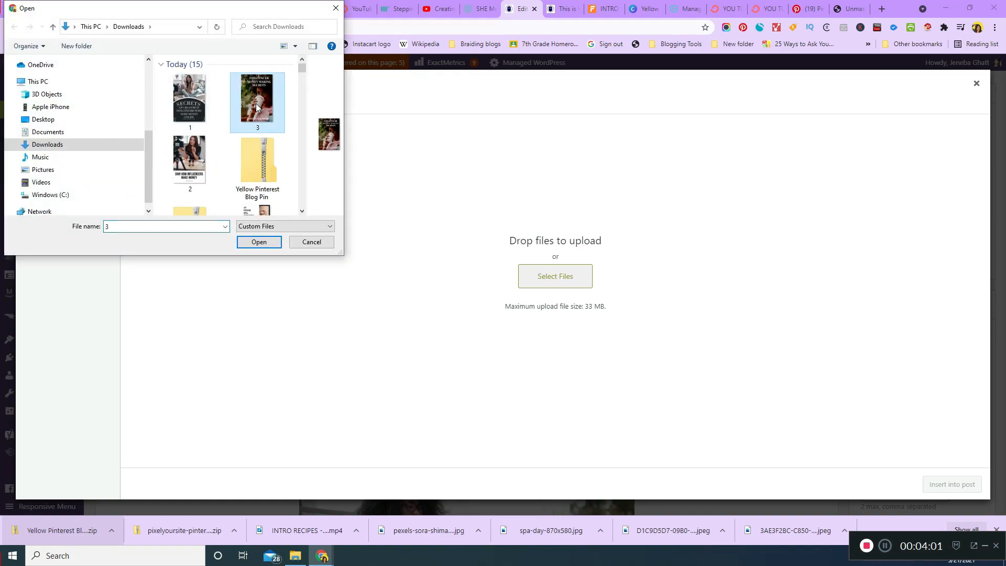
click(259, 242)
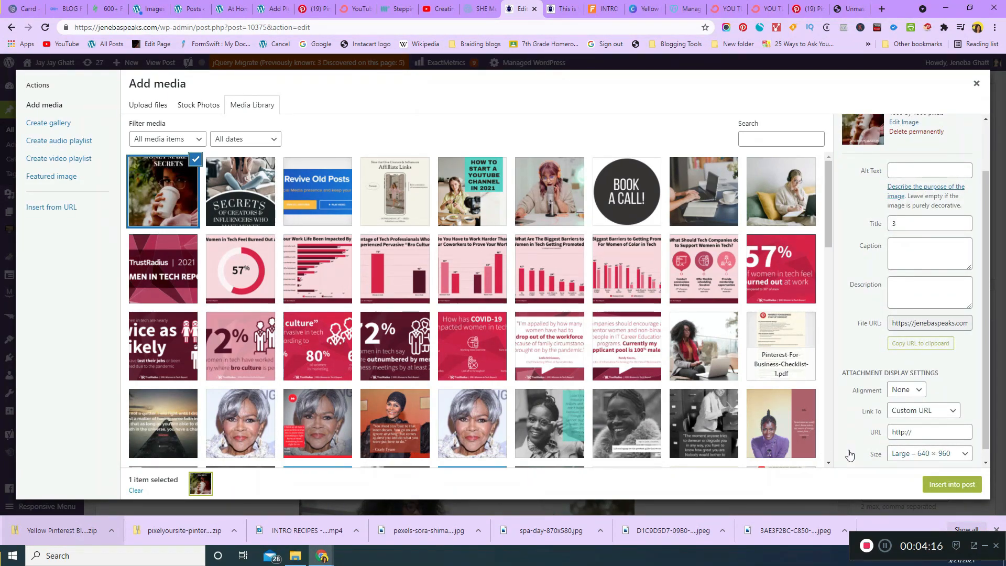
Step: Fill in image 3's alt text, describing a woman "sipping coffee on graphic about blogger secrets"
click(926, 168)
text(graphic with )
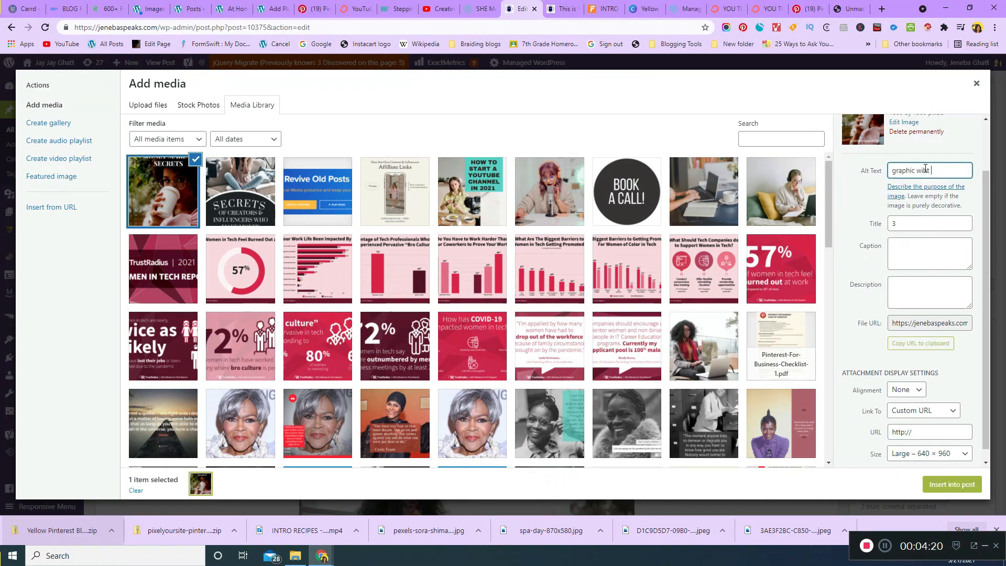
text(woman)
key(BackSpace)
key(BackSpace)
key(BackSpace)
key(BackSpace)
key(BackSpace)
key(BackSpace)
key(BackSpace)
key(BackSpace)
key(BackSpace)
text(th hold)
key(BackSpace)
key(BackSpace)
key(BackSpace)
key(BackSpace)
text(sipping coffee on graphic about blogger secrets)
Step: Insert the Influencer Money Making Secrets pin below list item 20 and align it to the center
click(954, 487)
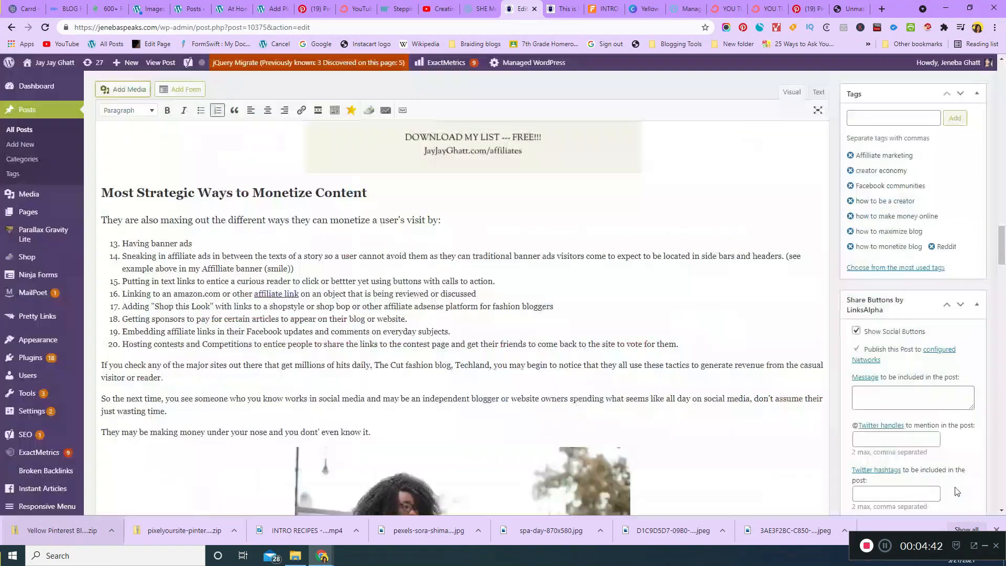
click(246, 356)
click(264, 336)
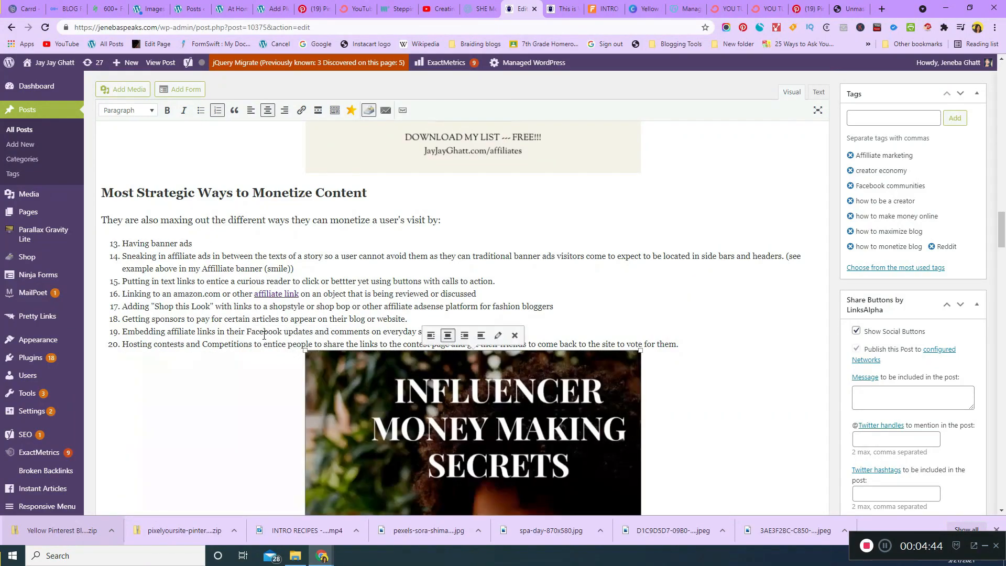
Step: Go to the "Direct ads, Google adsense" paragraph and upload image 2 from the Downloads folder
drag(1004, 245, 971, 150)
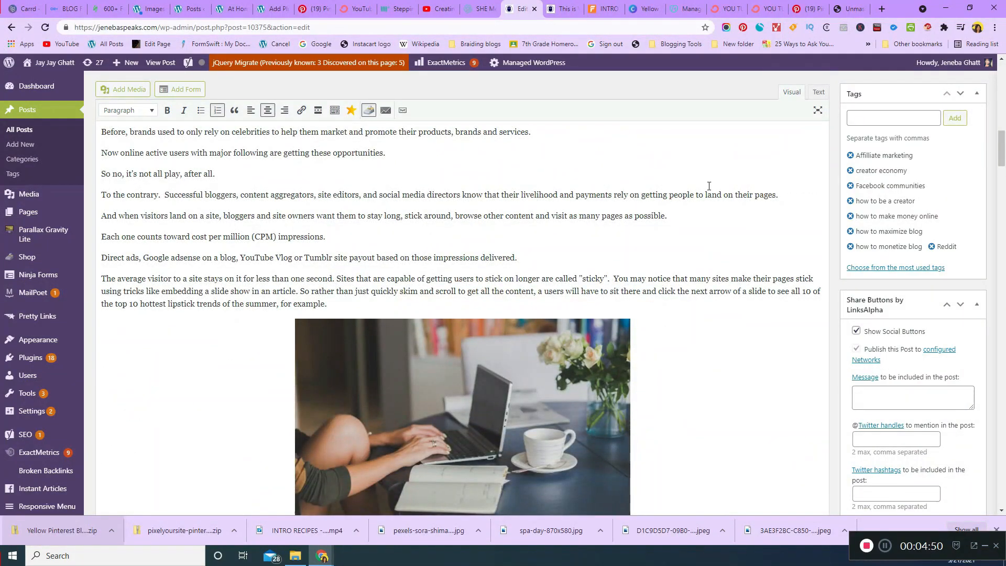
click(123, 89)
click(152, 108)
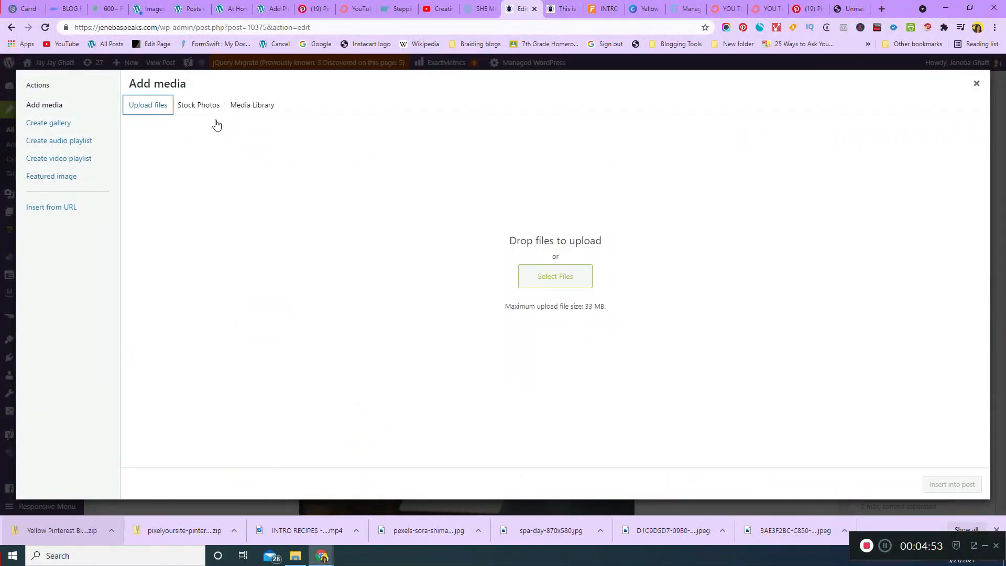
click(552, 287)
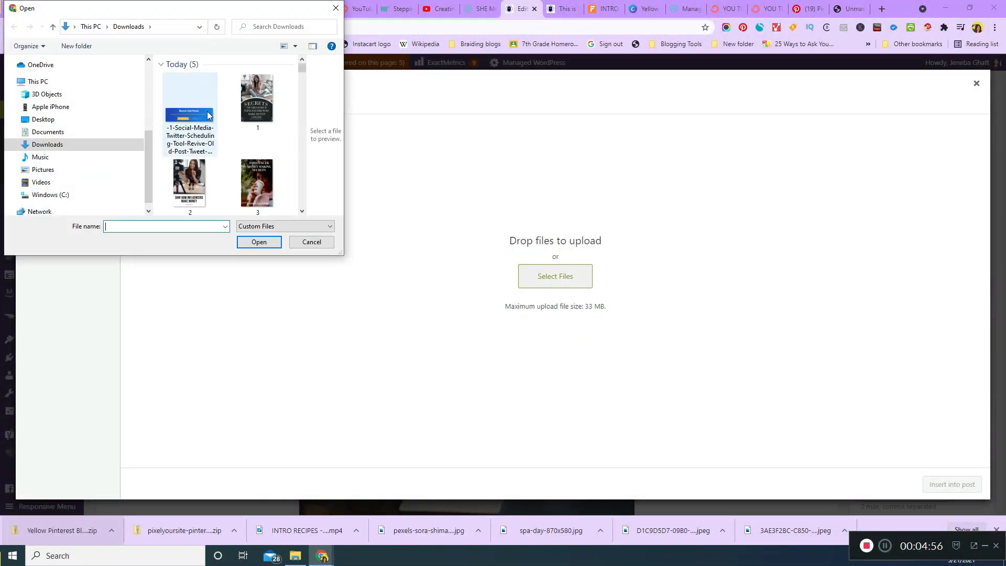
click(189, 181)
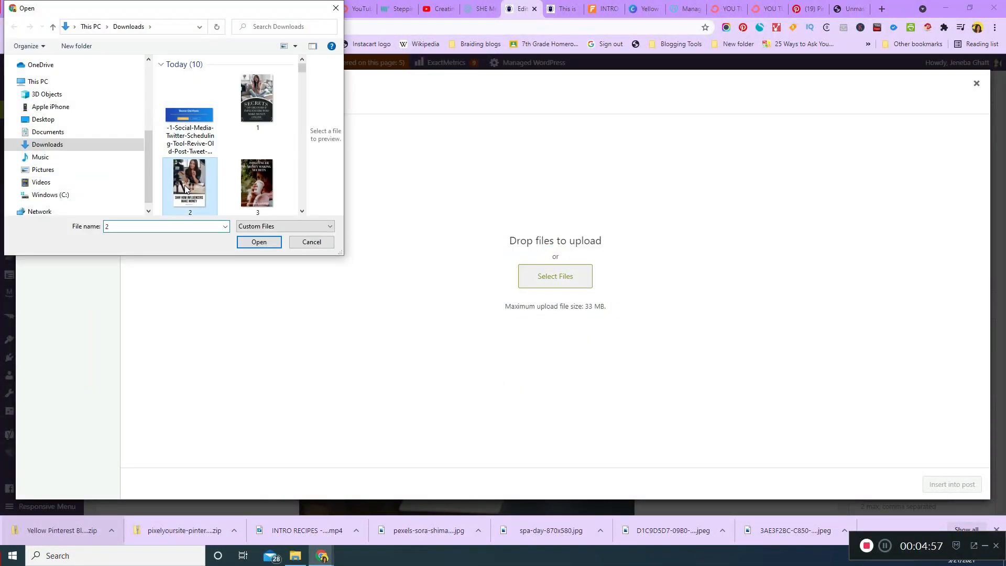
click(251, 242)
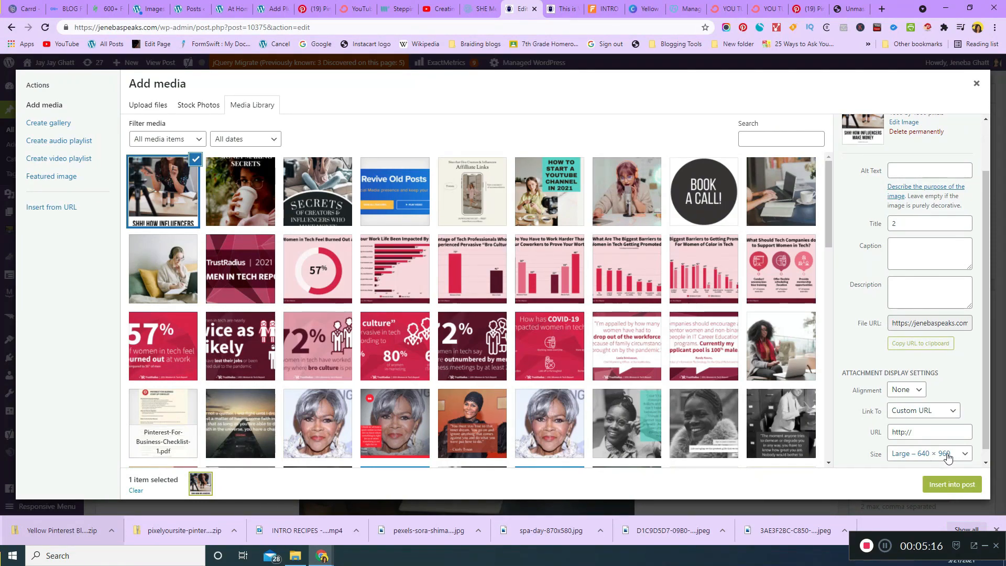
Step: Set image 2's alt text to "graphic featuring youtuber or influencer in a post about blogger secrets"
click(913, 170)
text(grahi)
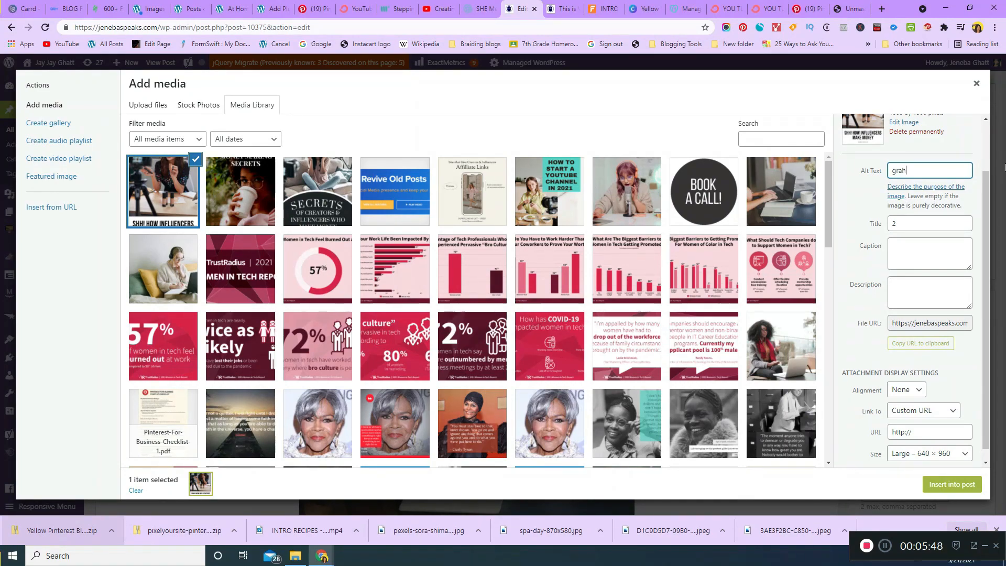
key(BackSpace)
text(ph)
text(ic featuring youtuber)
text( or in)
text(fluence)
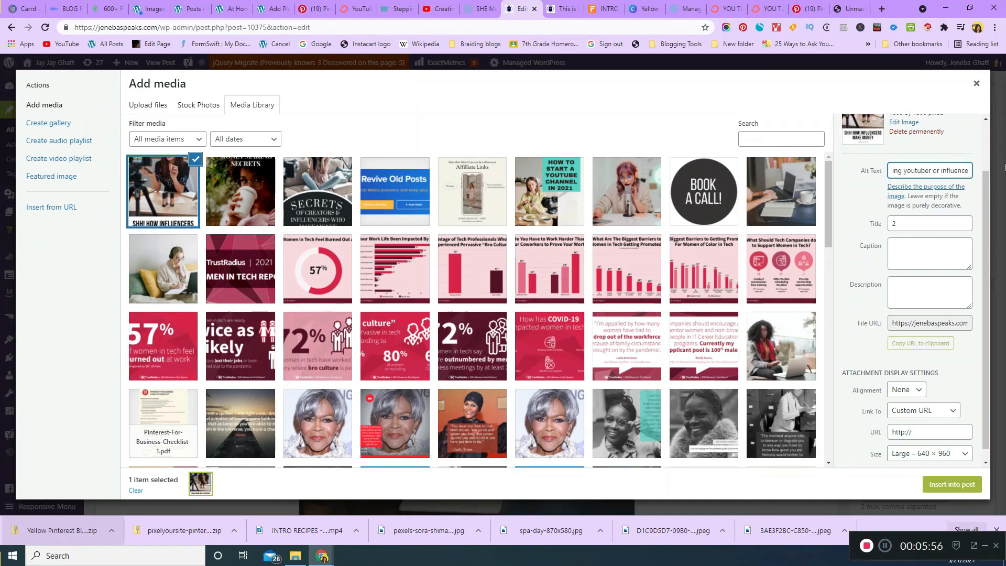
text(r in a post aou)
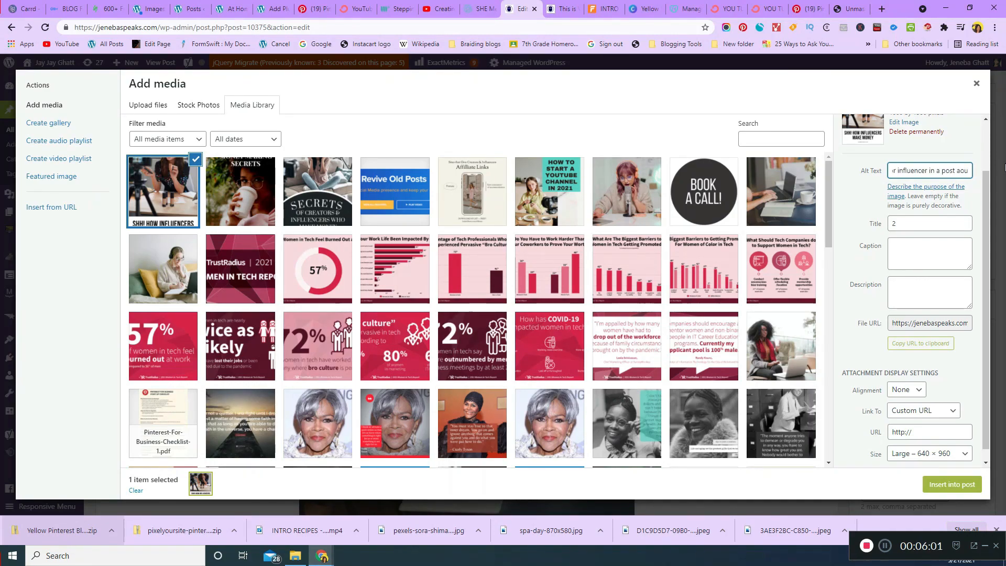
key(BackSpace)
text(bout blogger secrets)
Step: Insert the third pin image below the "Direct ads" paragraph and align it to the center
click(953, 477)
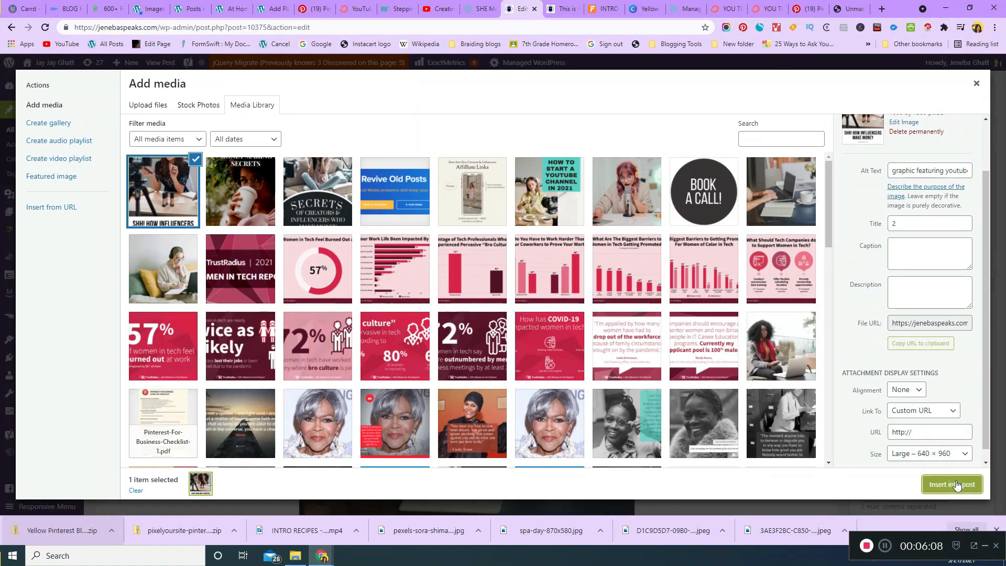
click(392, 386)
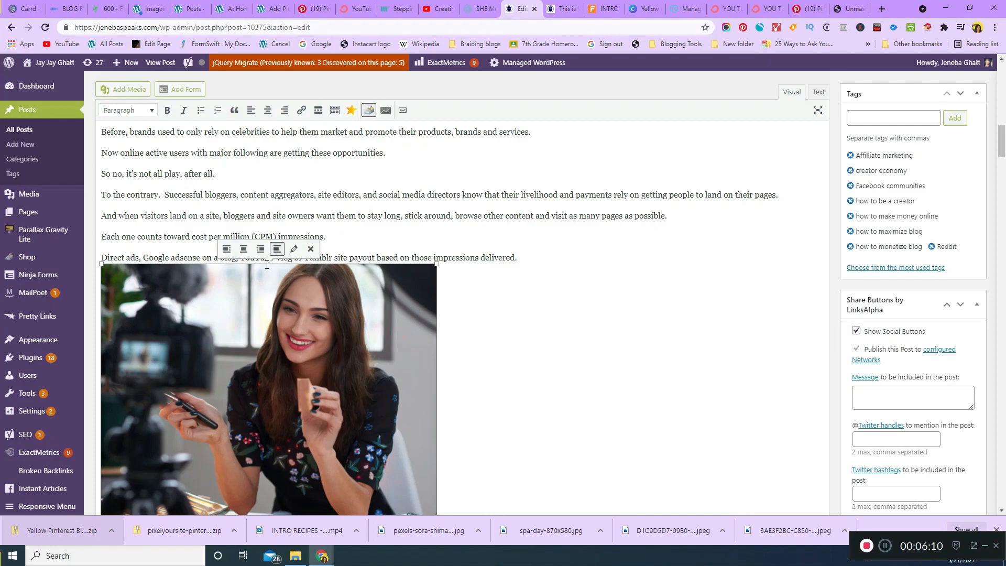
click(243, 248)
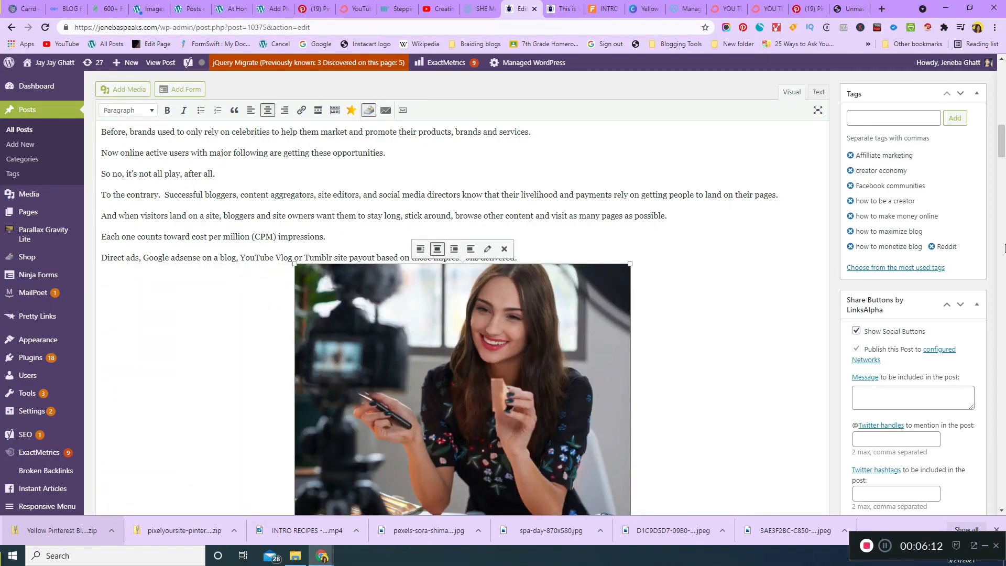
Step: Update the published post with the newly added pin images
drag(1003, 141, 1005, 238)
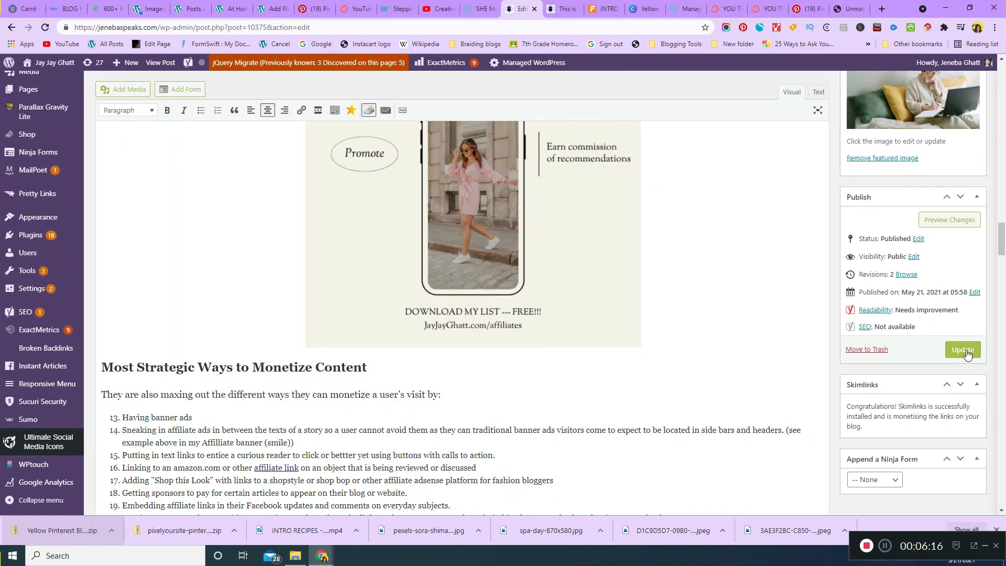
click(964, 350)
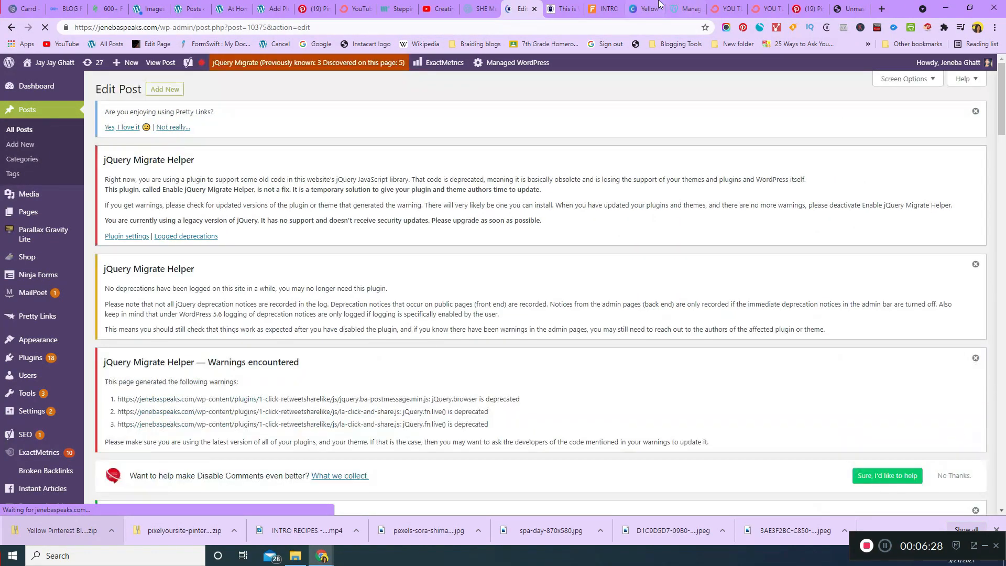
Step: Switch to the Canva pin design and set it up for publishing to the Blogging board on Pinterest
click(651, 9)
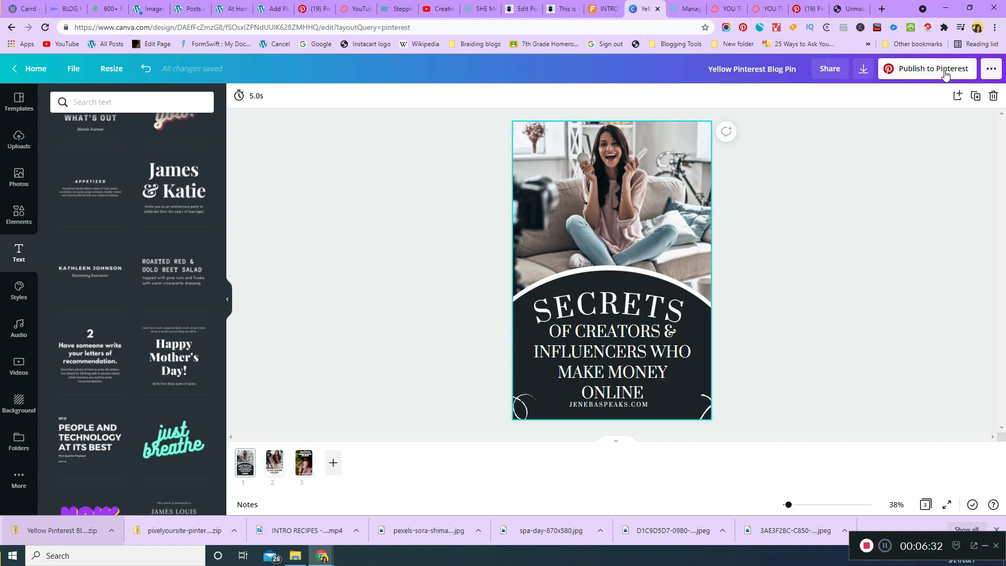
click(983, 75)
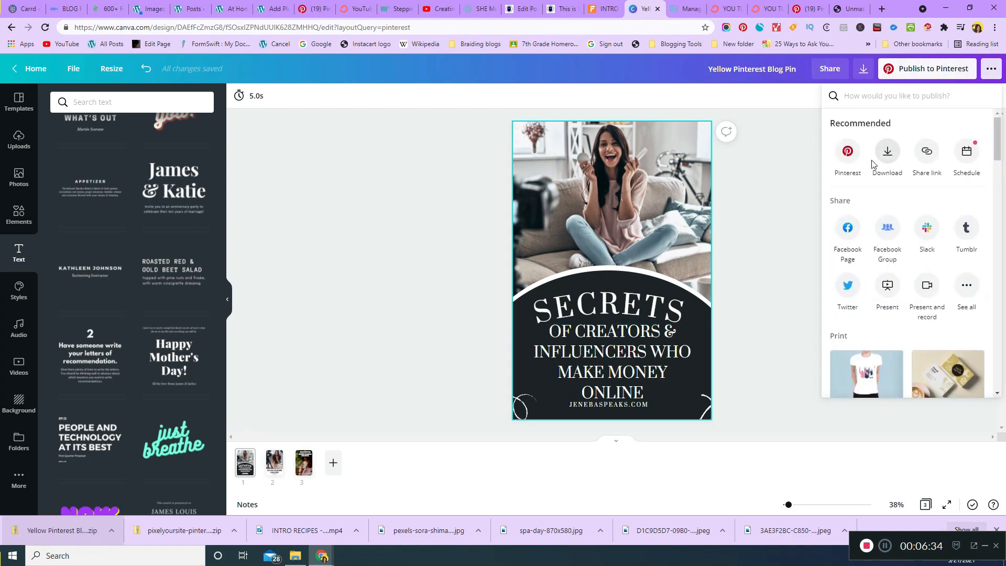
click(849, 157)
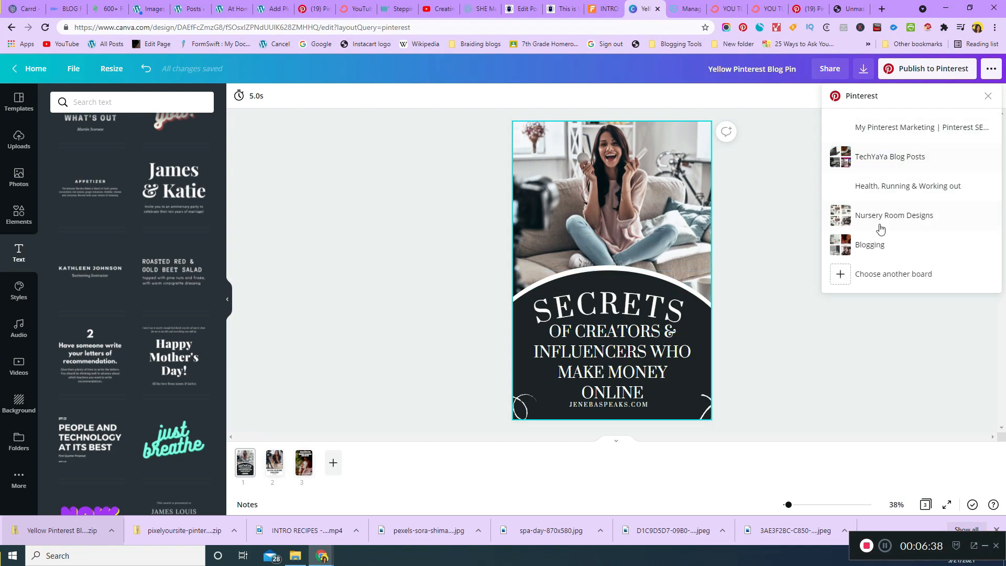
click(871, 244)
Step: Title the pin "Money MakingSecrets to Influencers and Creators"
click(877, 157)
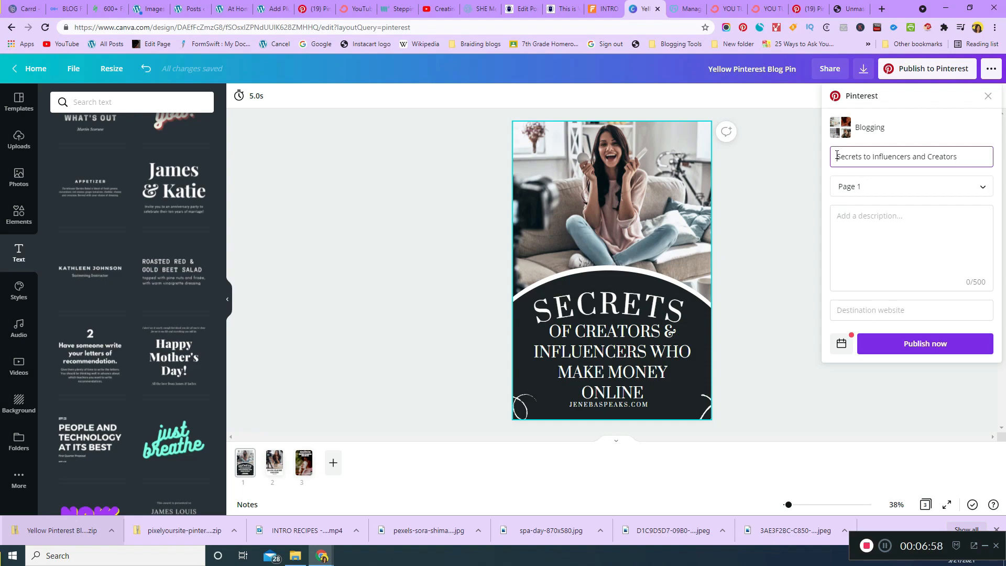
text(Money Making)
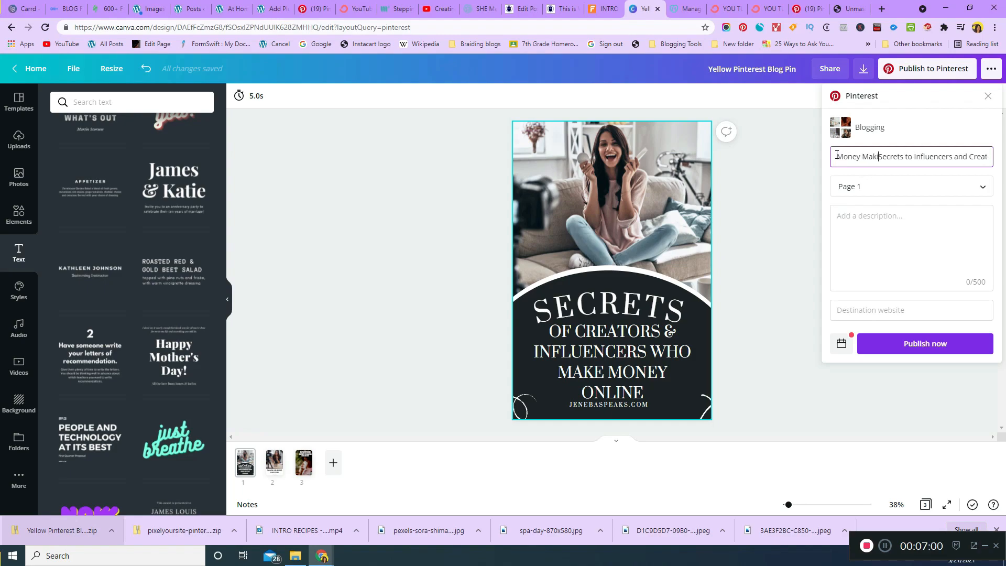
click(900, 223)
Step: In the WordPress post's excerpt, correct the spelling of "influencers" and make the ending read "driving content traffic and converting."
click(571, 7)
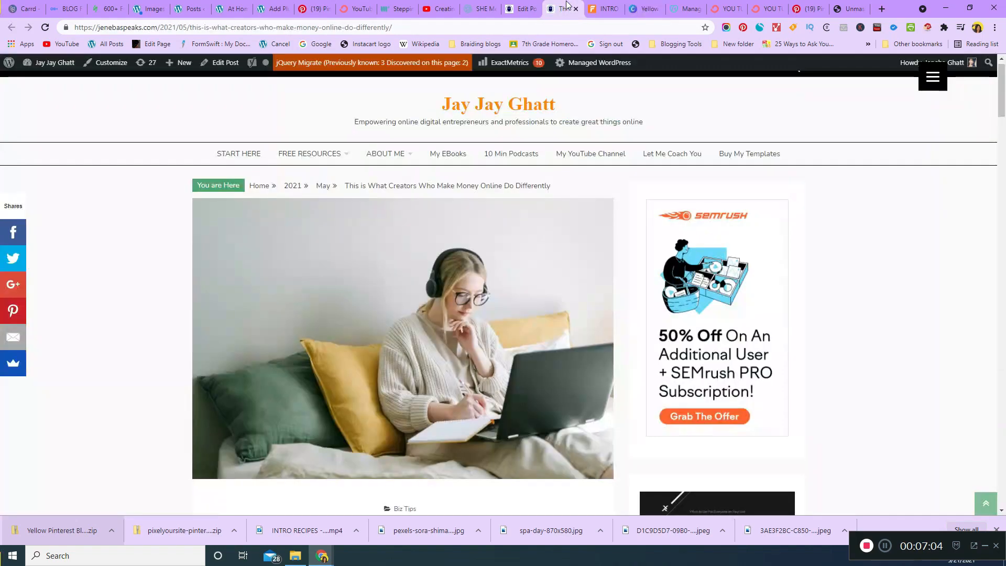
click(520, 9)
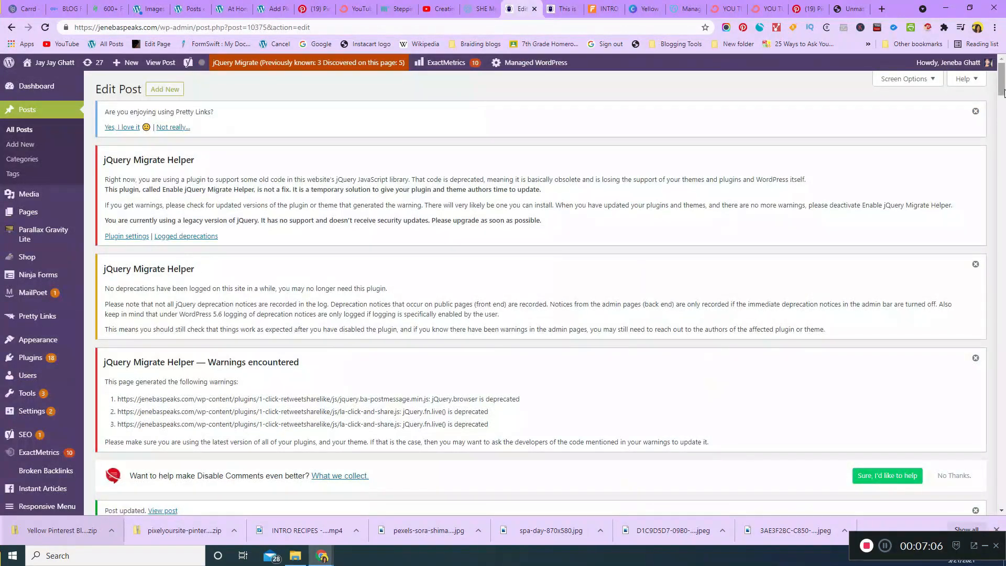
drag(1002, 84, 1004, 398)
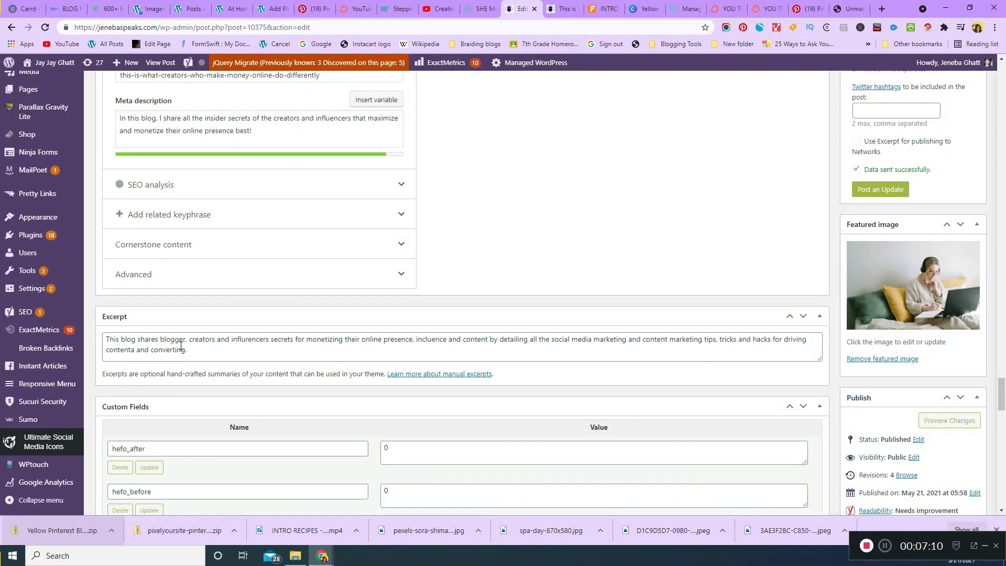
click(251, 342)
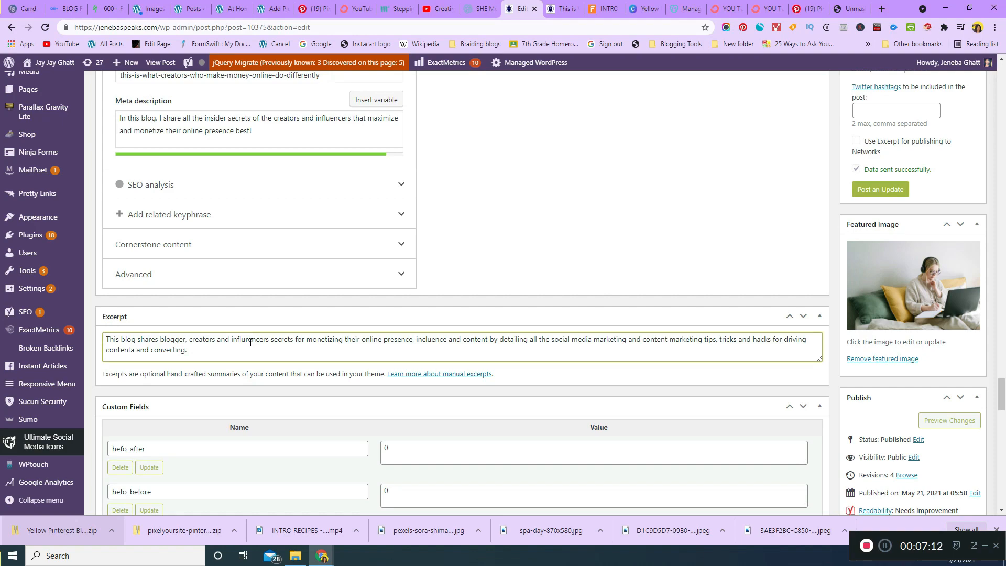
key(BackSpace)
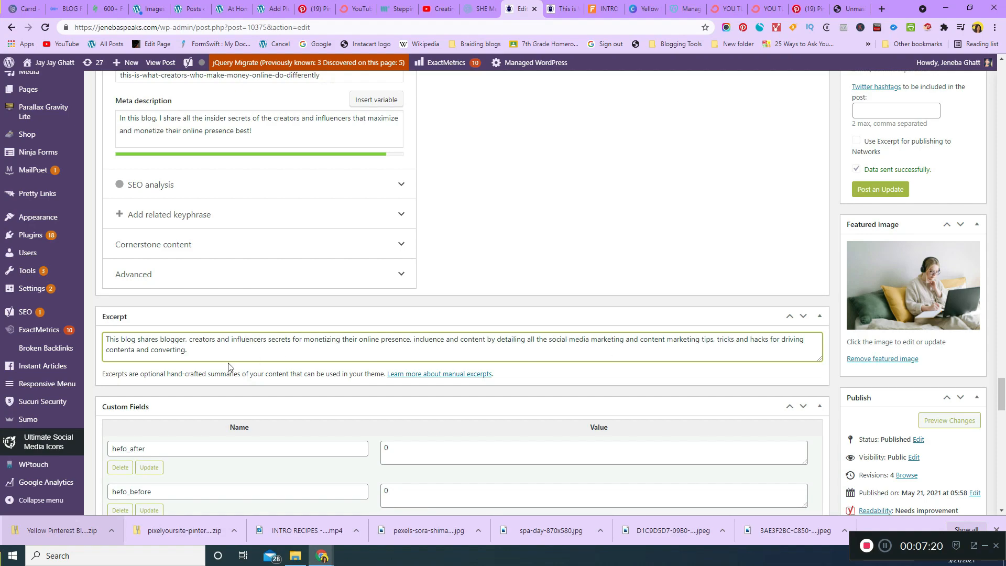
key(BackSpace)
text(traffic)
Step: Copy the whole post excerpt into the pin's description in Canva
drag(211, 355, 105, 338)
key(ctrl+c)
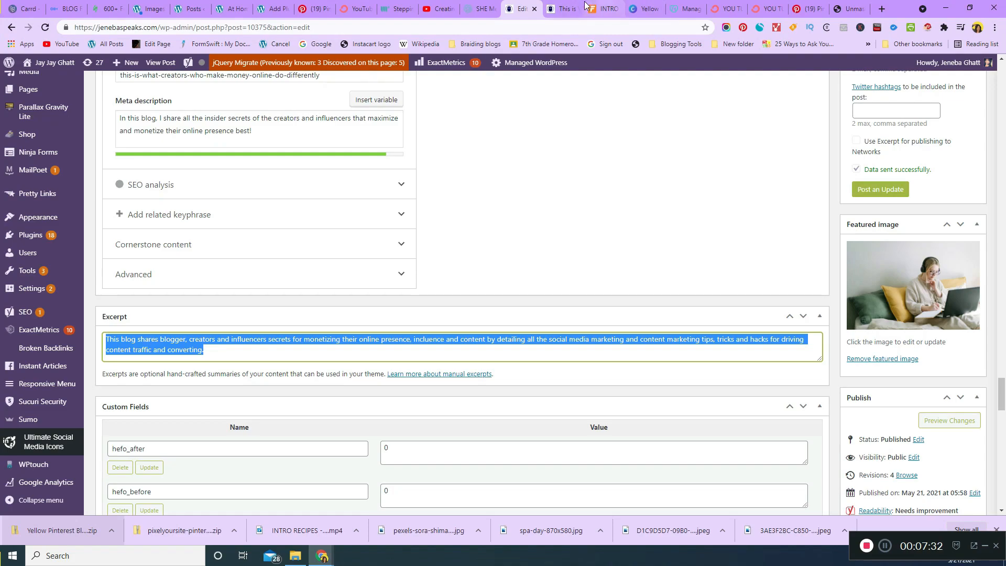
click(562, 6)
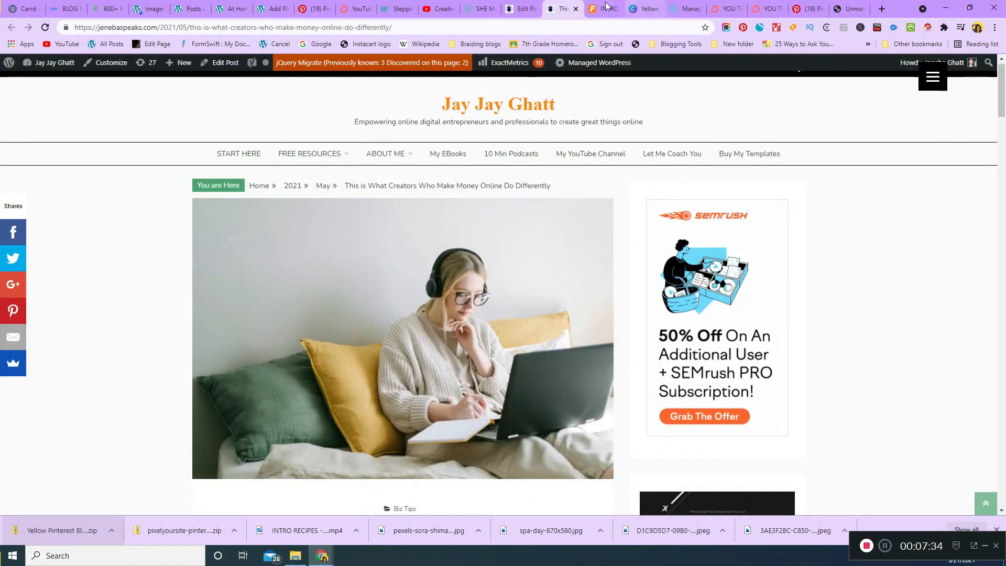
click(652, 8)
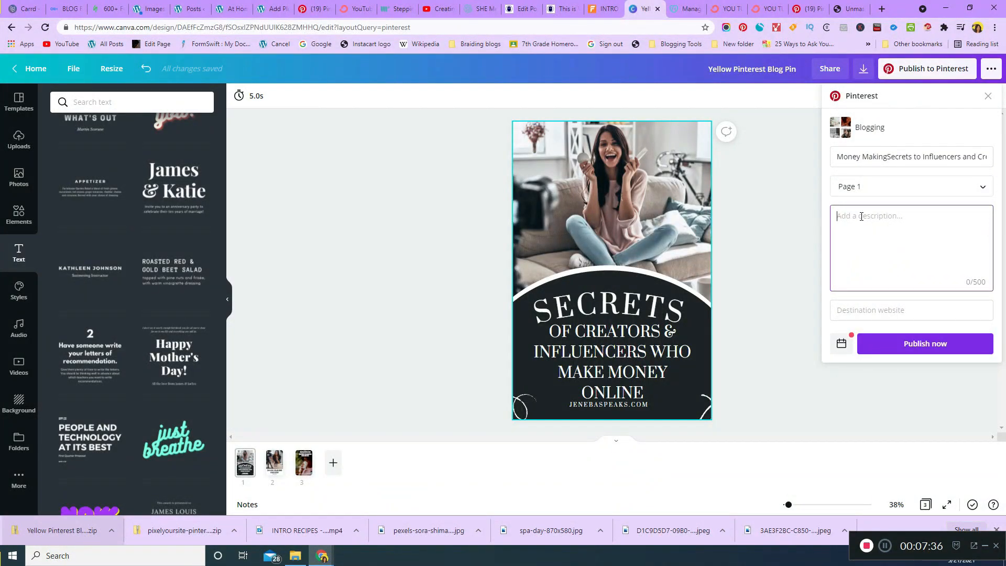
key(ctrl+v)
Step: Add the hashtags #affiliatemarketing #contentmarketing #blogging to the end of the pin description
scroll(986, 246, up, 3)
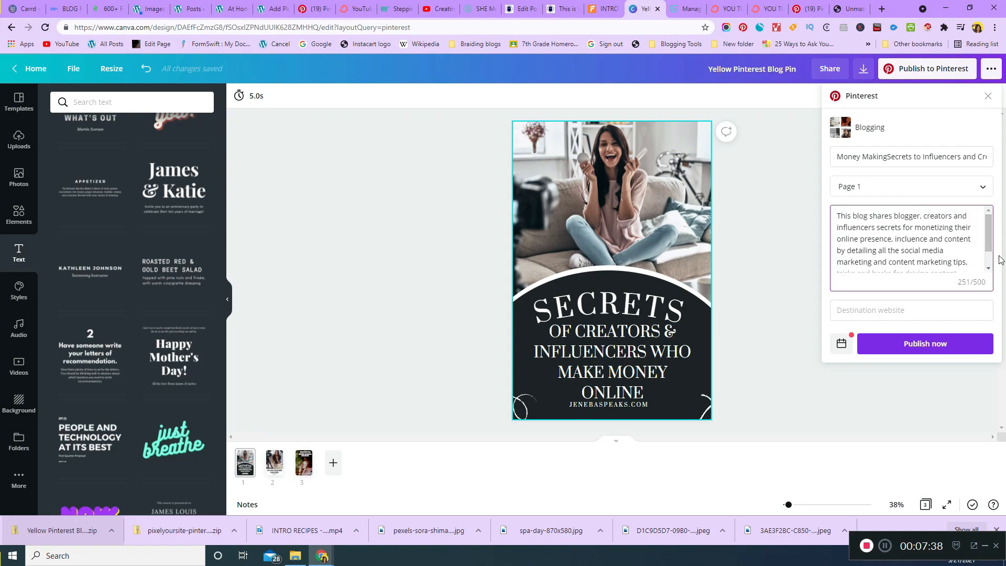
scroll(959, 257, down, 2)
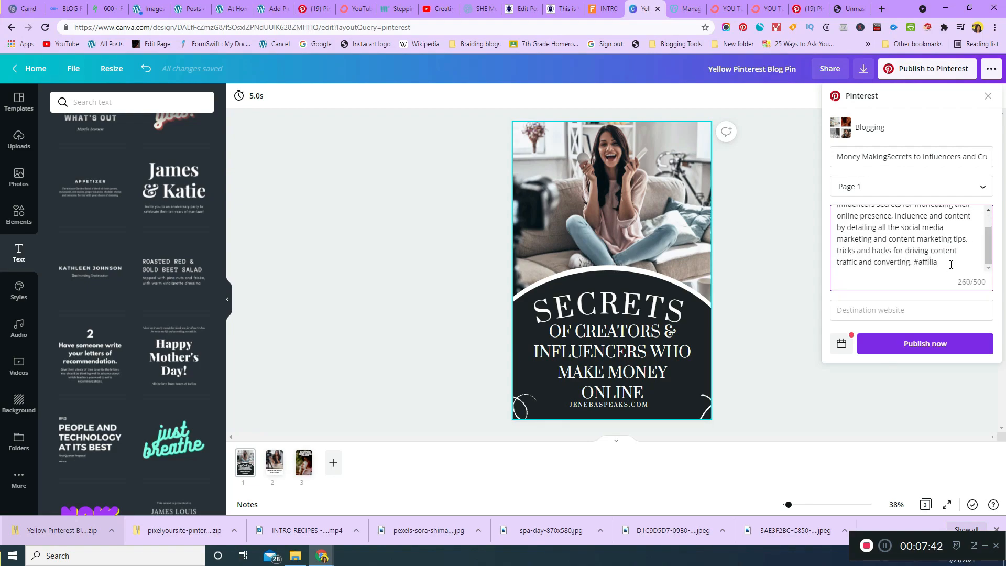
text(#affiliatemarkeitn)
text(ting )
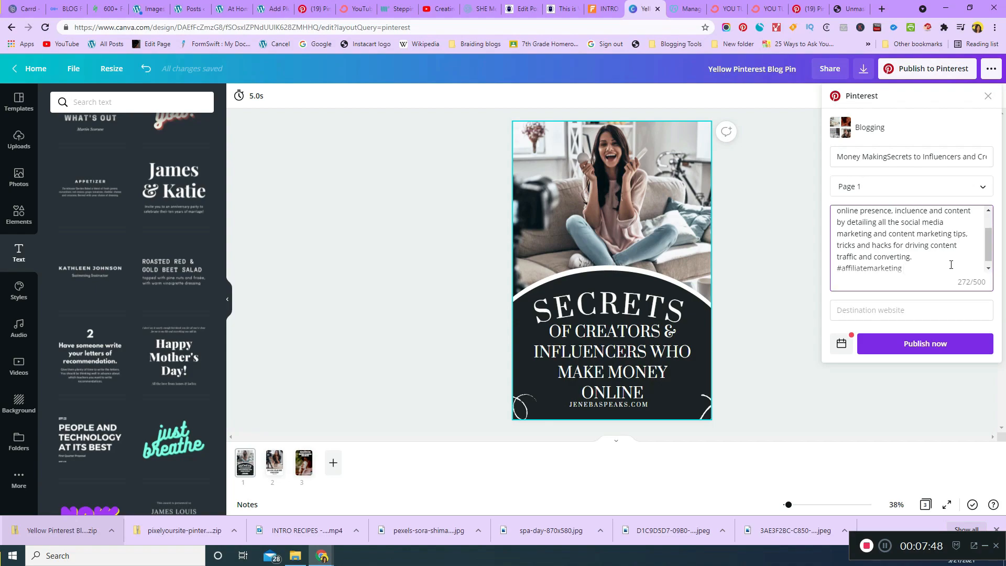
text(#contentmarketing #blogging)
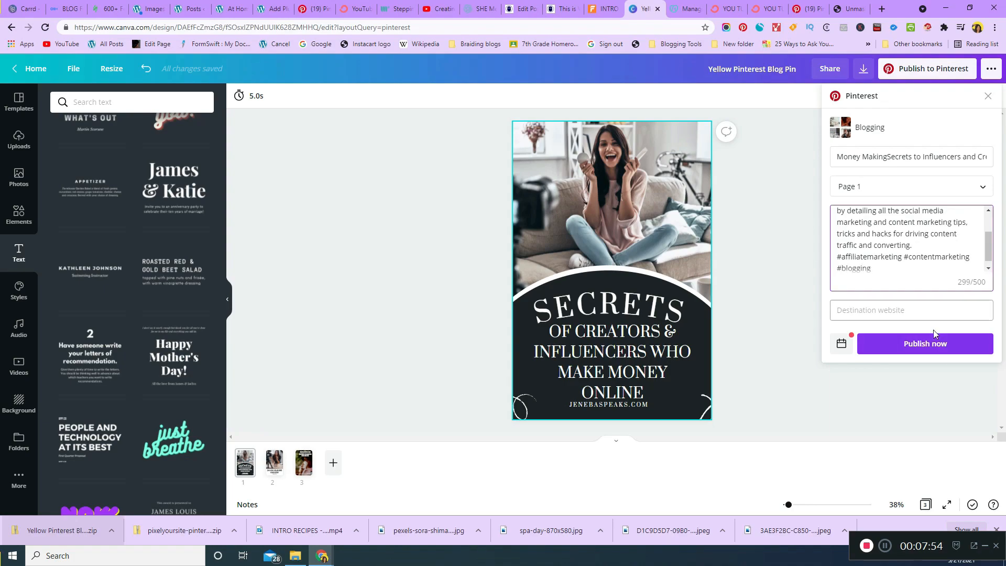
click(936, 314)
click(539, 7)
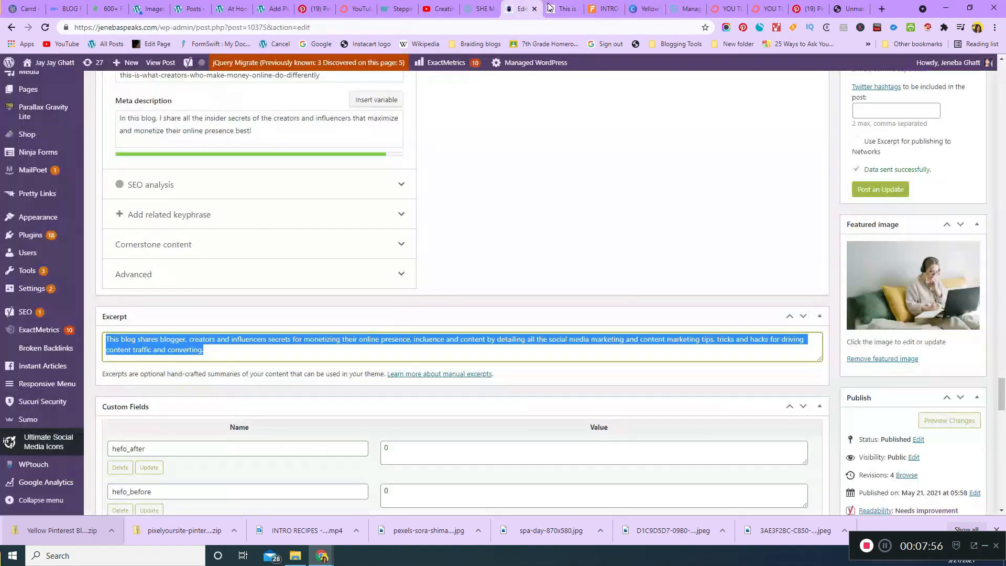
click(560, 7)
click(351, 22)
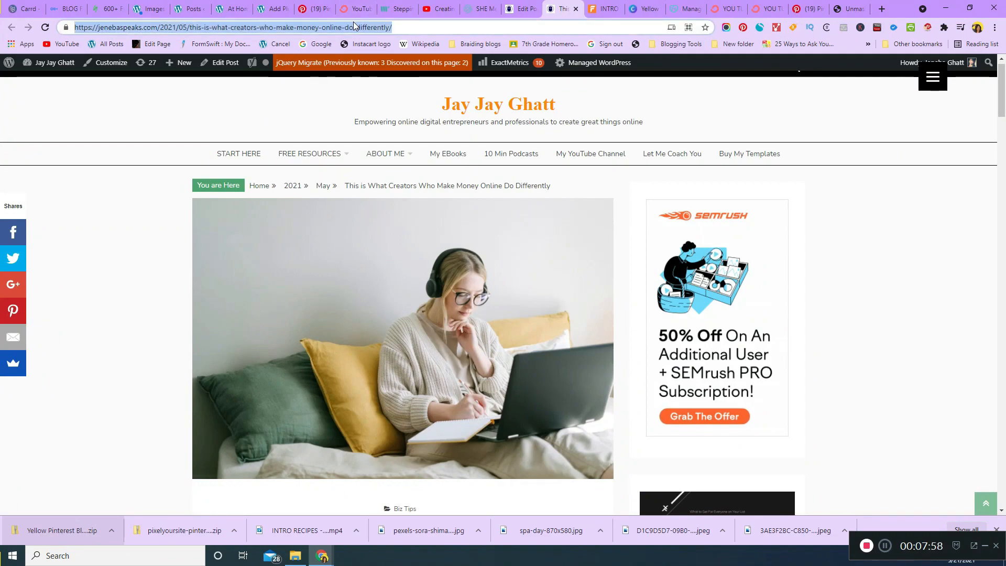
click(849, 8)
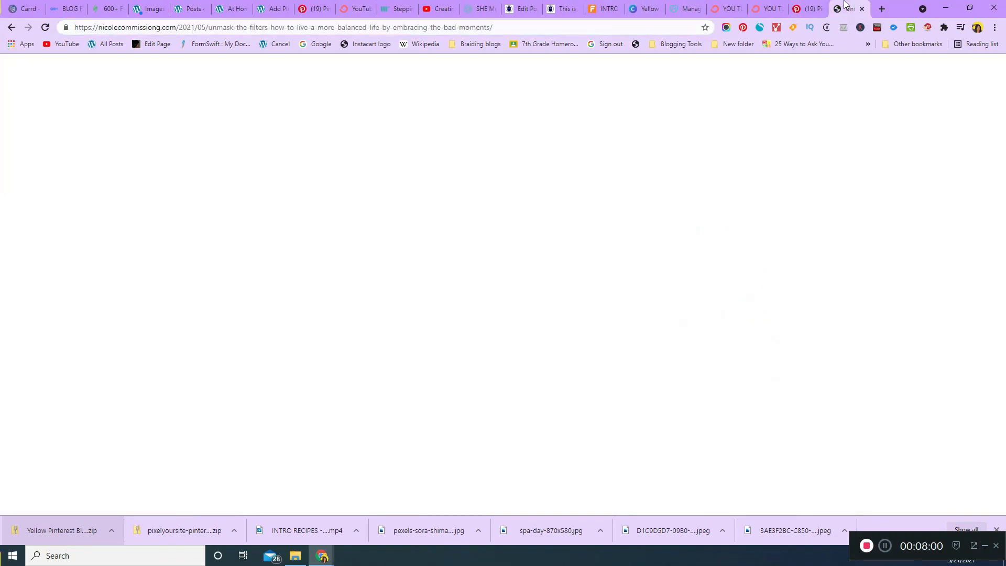
click(646, 9)
click(911, 311)
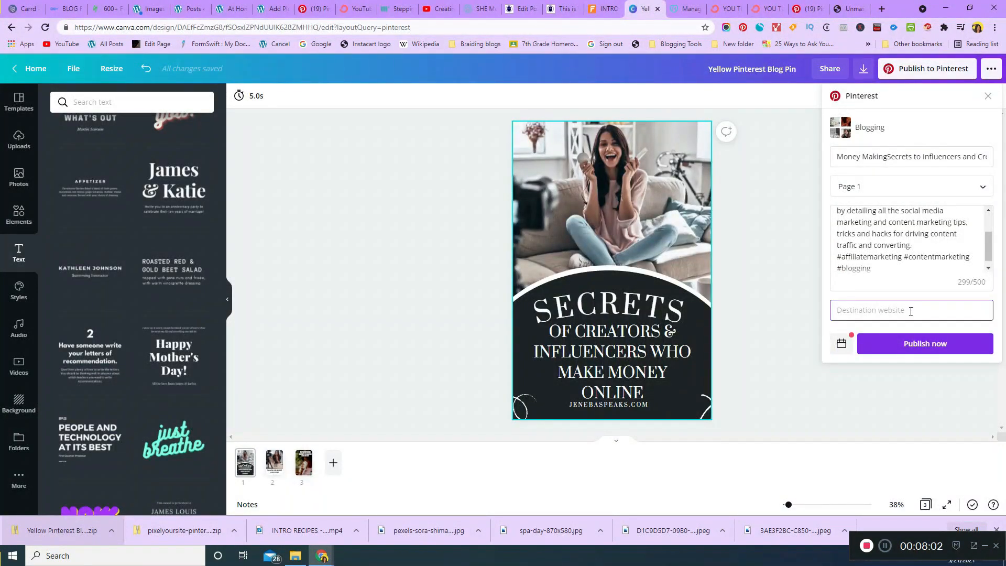
key(ctrl+v)
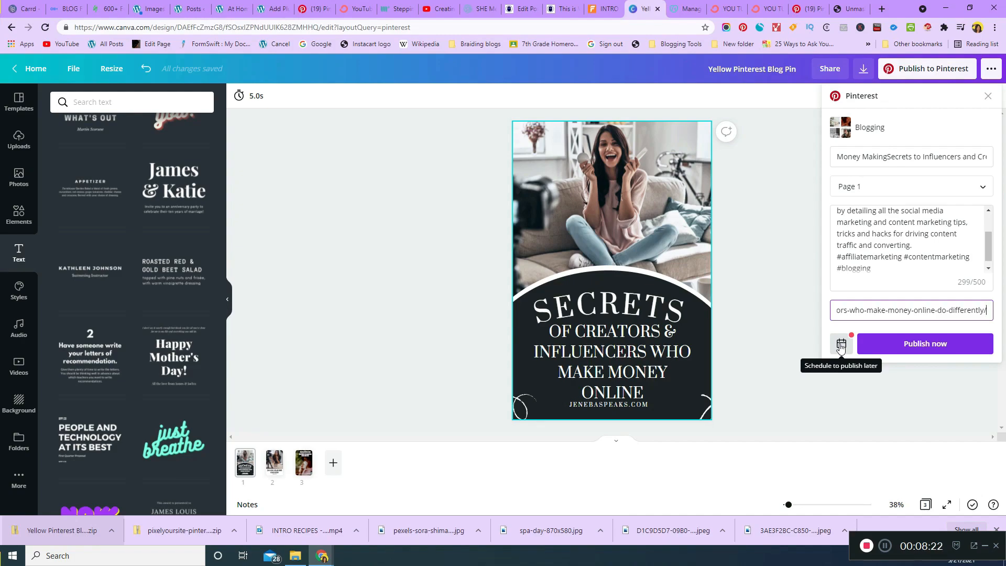
Step: Schedule the page 1 pin for Sunday, May 23, 2021 at 03:56 PM
click(842, 346)
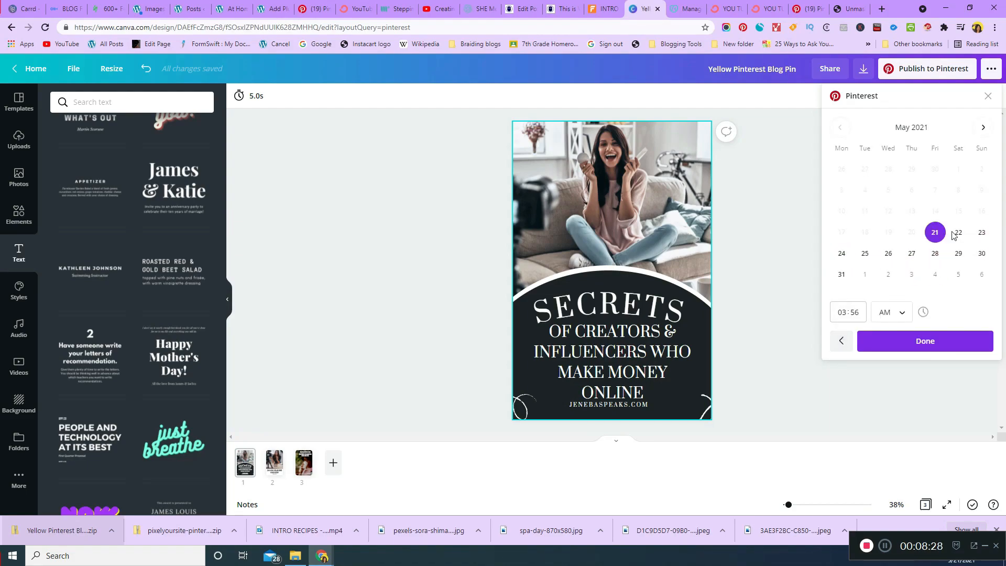
click(982, 233)
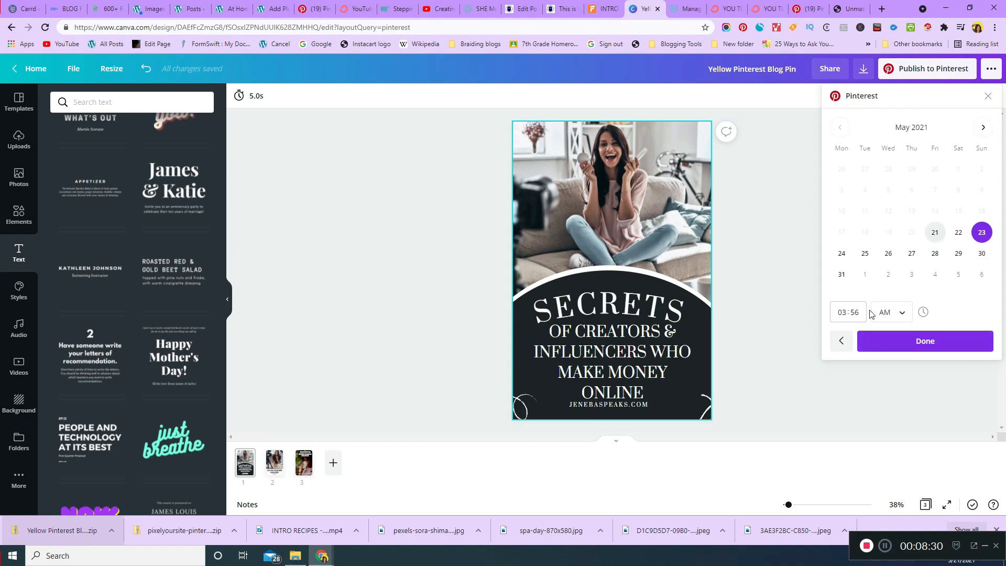
click(888, 314)
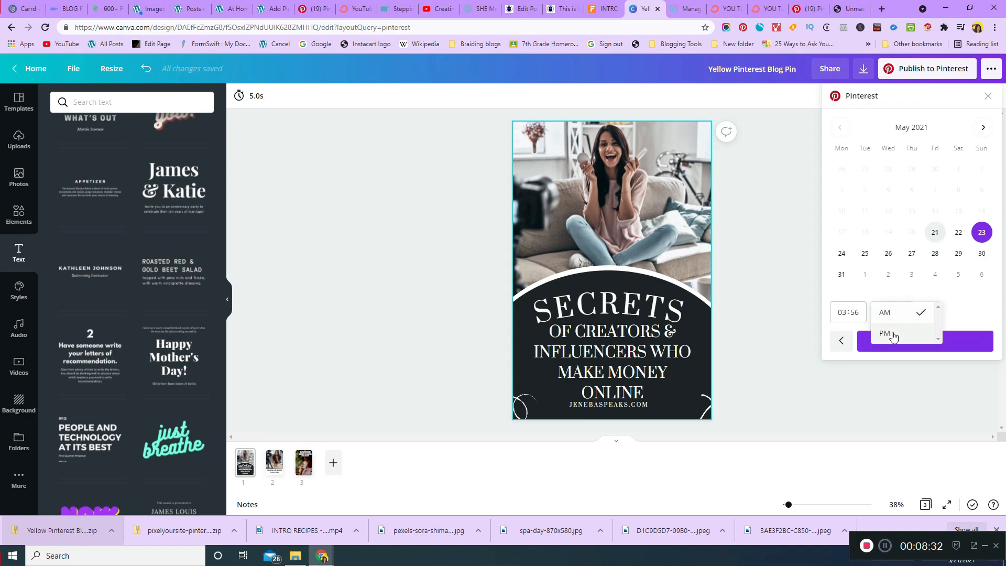
click(894, 338)
click(931, 341)
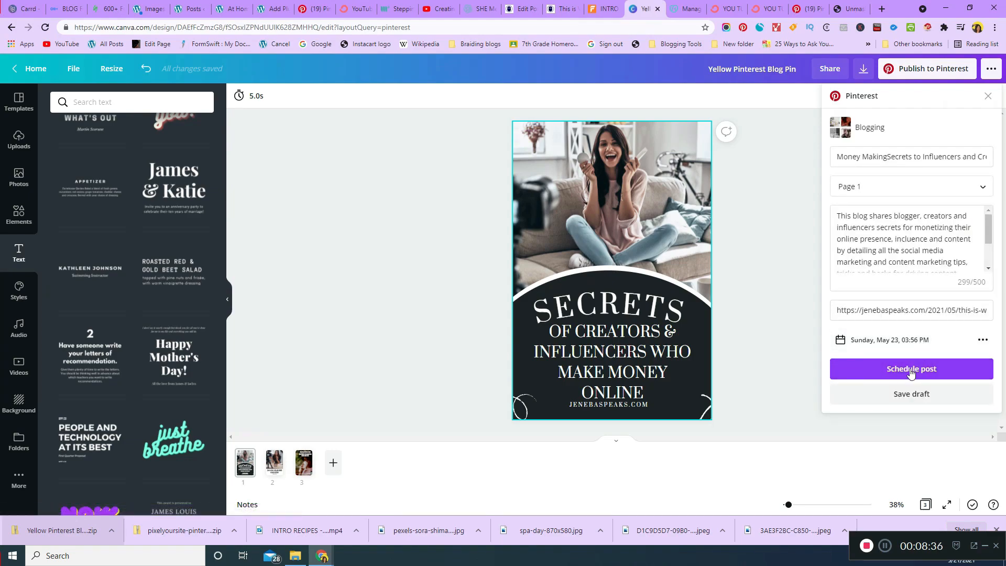
click(911, 370)
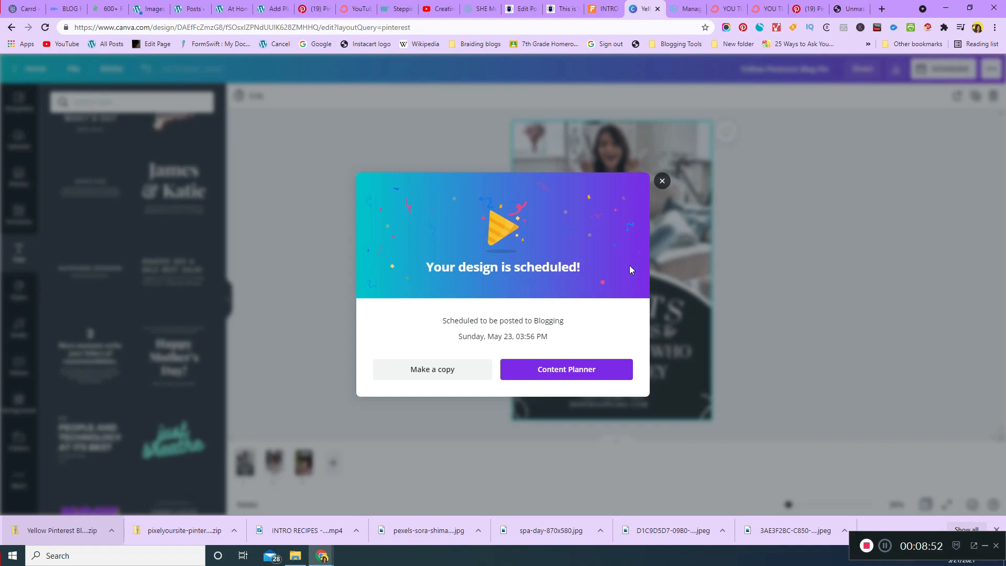
Step: Open the Content Planner and review the scheduled and published pins on the May 2021 calendar
click(568, 371)
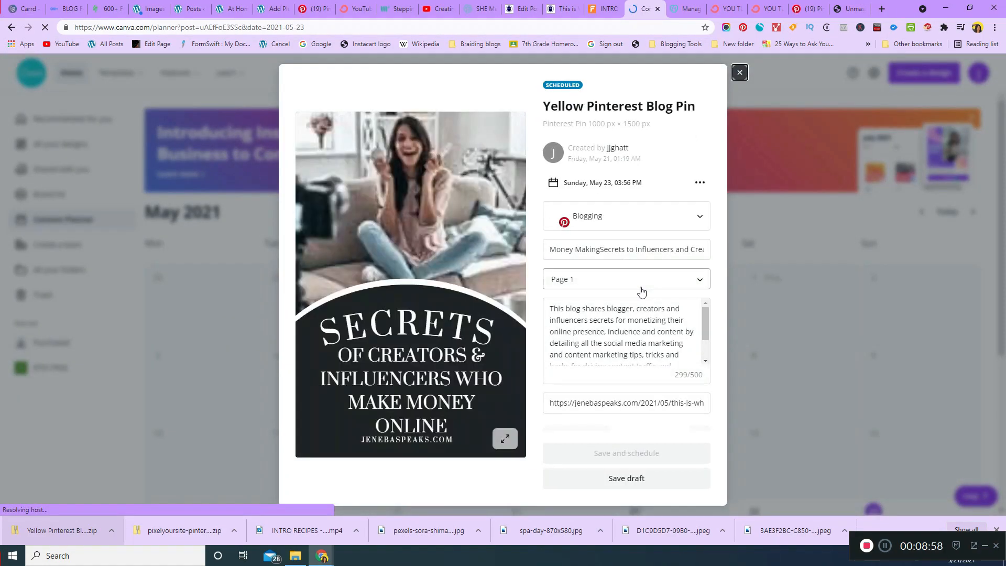
click(739, 84)
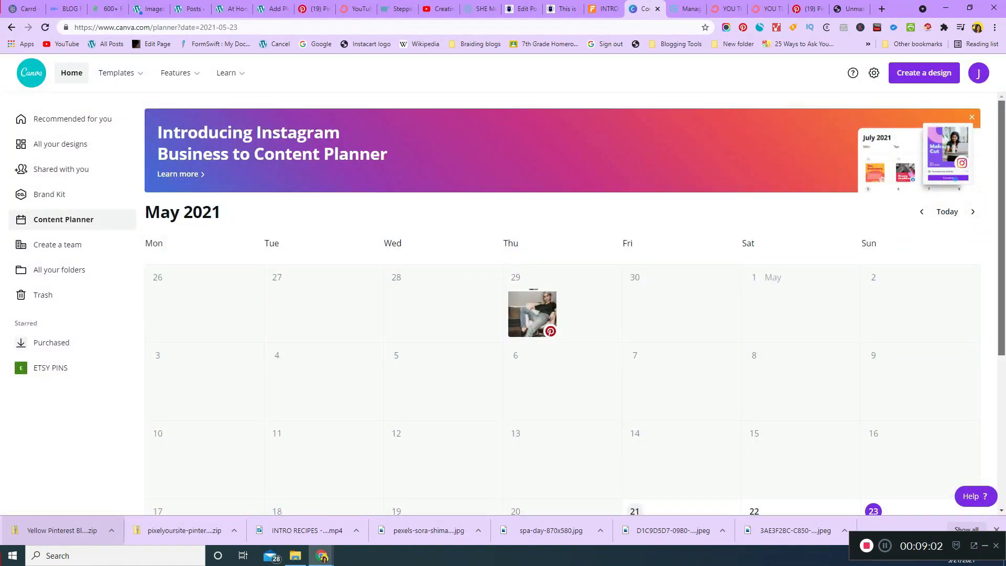
drag(1003, 240, 1004, 318)
mouse_move(540, 177)
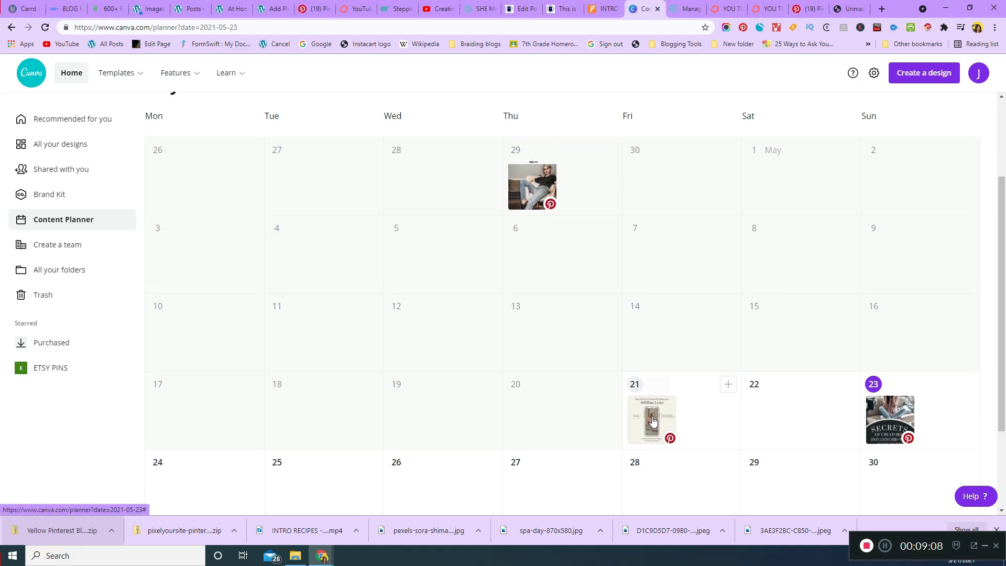
mouse_move(652, 416)
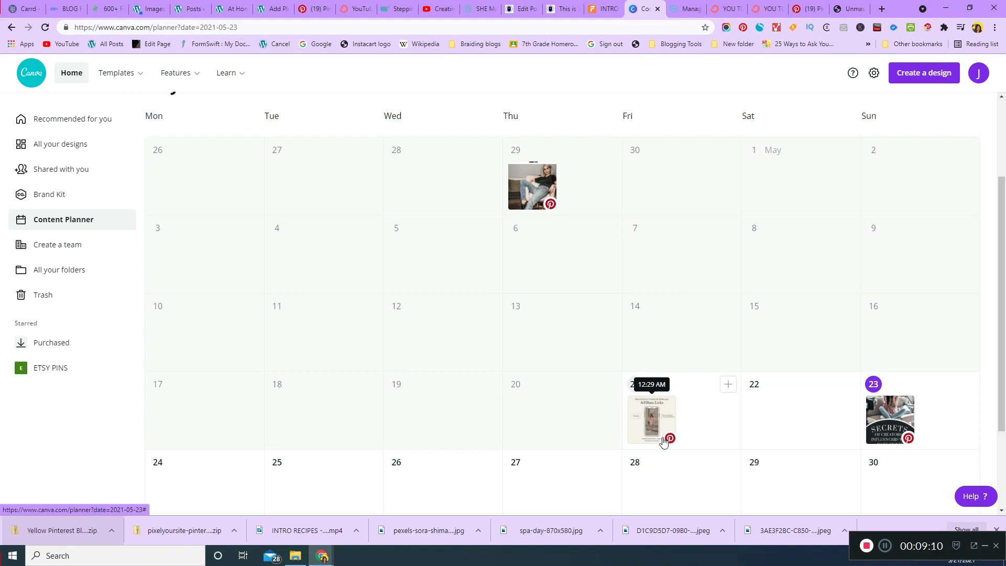
mouse_move(671, 441)
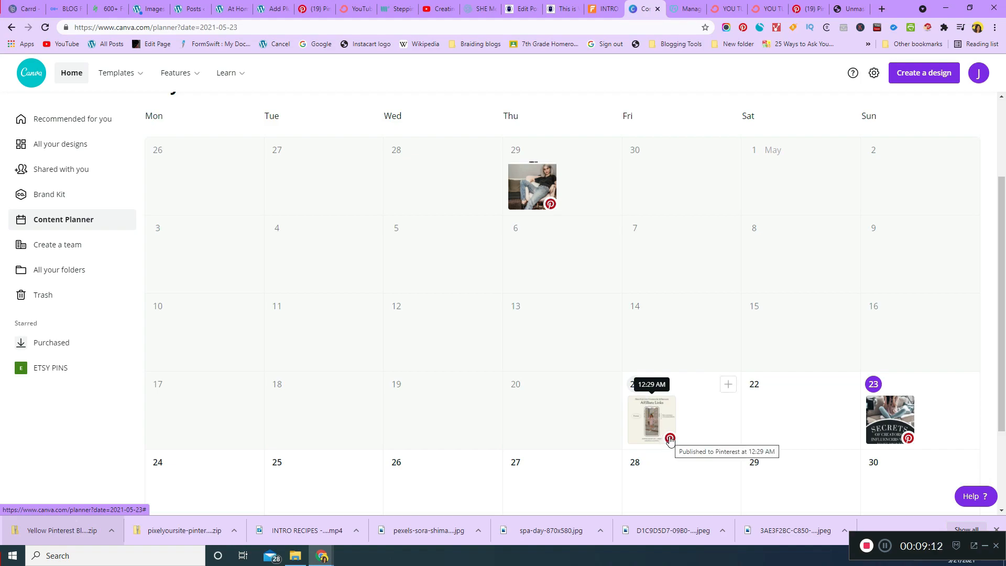
mouse_move(549, 204)
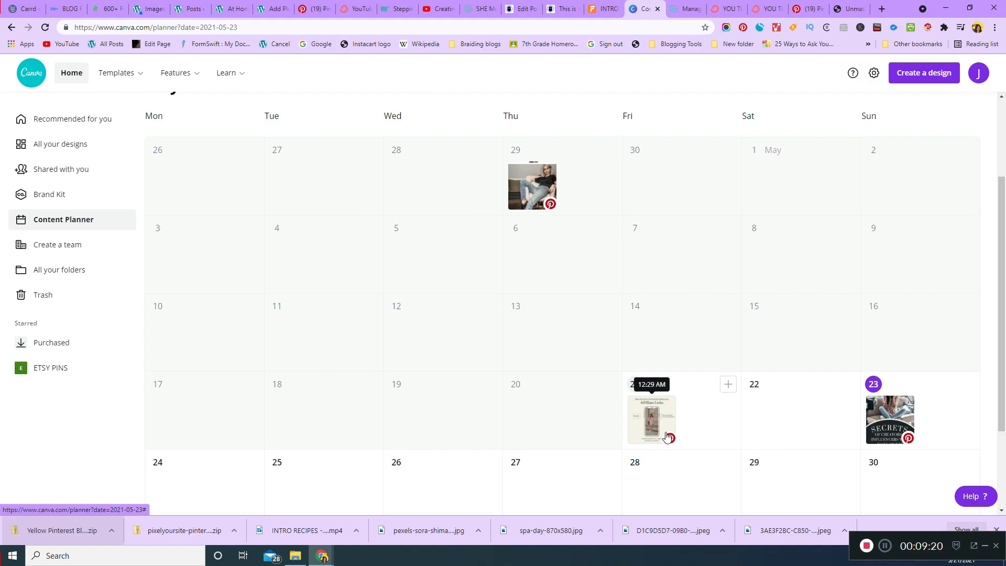
drag(1002, 371, 1001, 416)
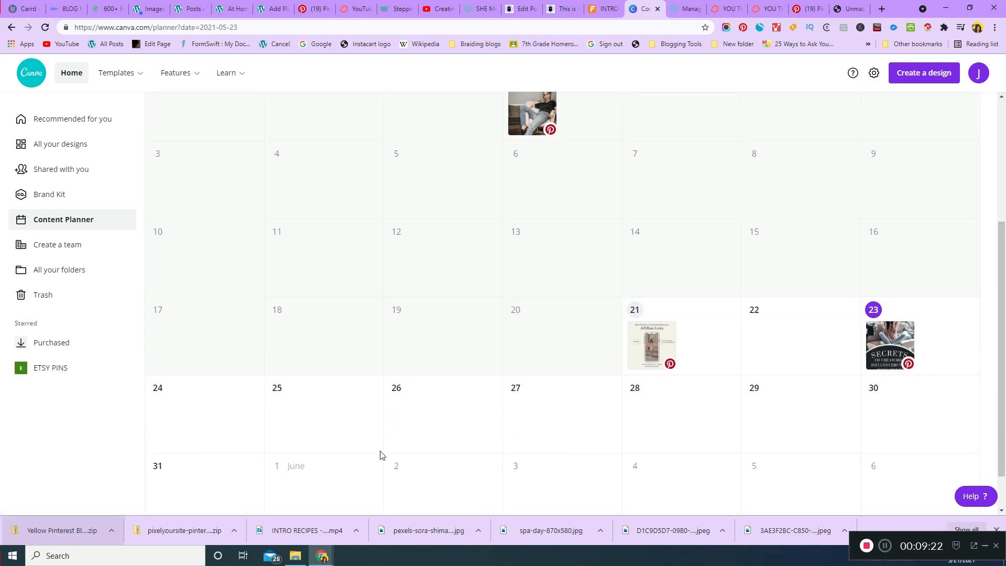
scroll(618, 314, up, 4)
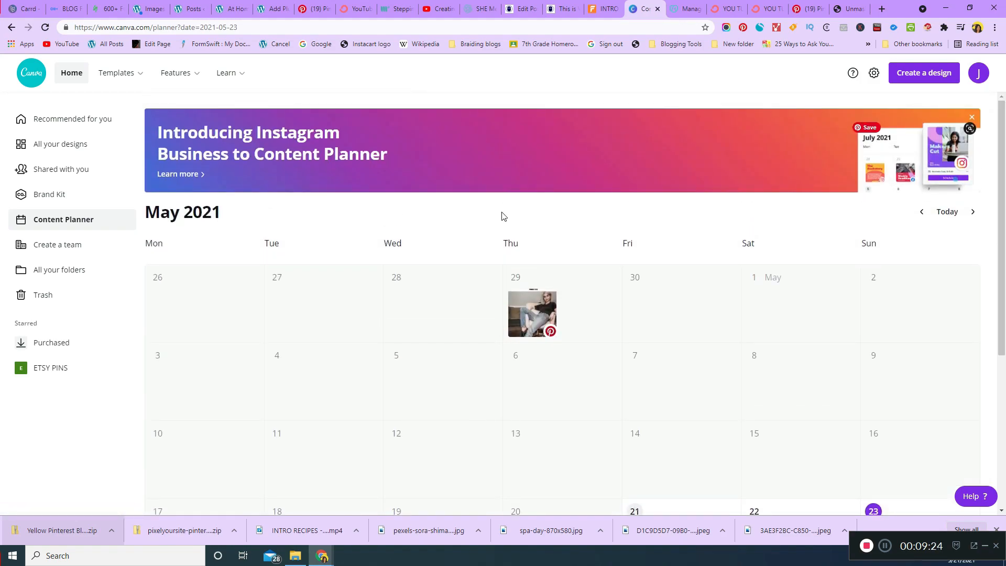
Step: Switch to the Pinterest pin builder and title the new pin "Shh! Blogging Money Making Secrets Revealed"
click(602, 8)
click(568, 5)
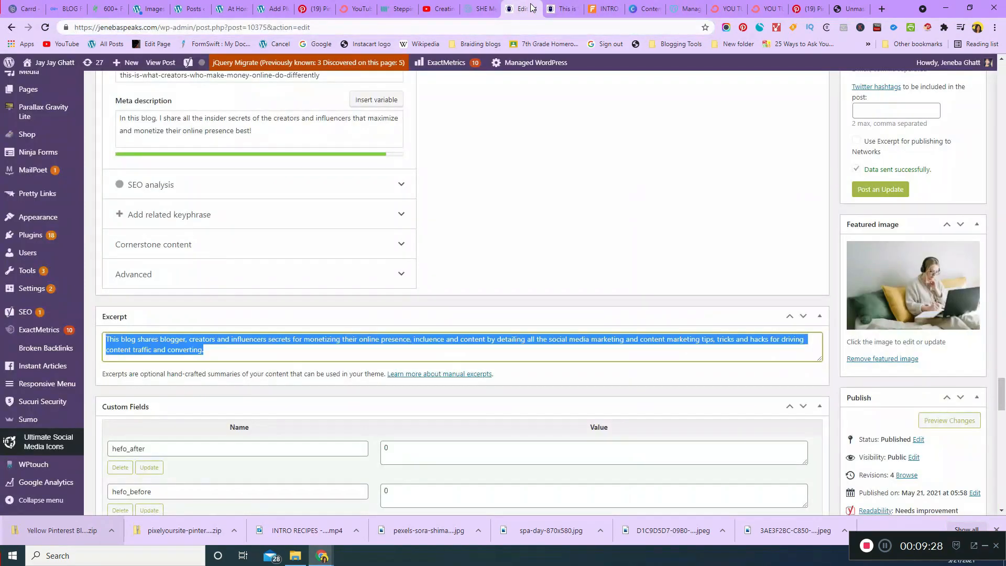
click(504, 9)
click(439, 8)
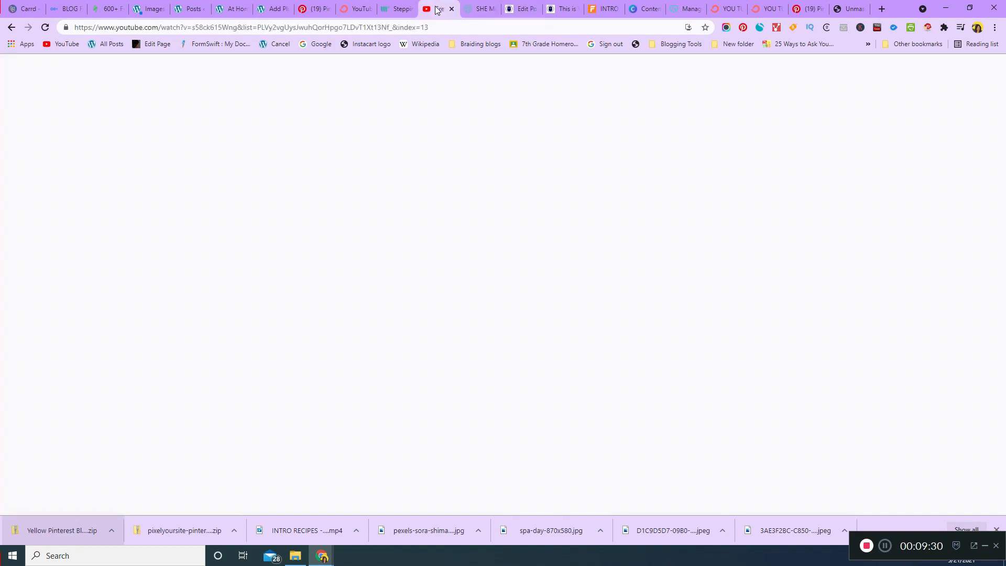
click(308, 6)
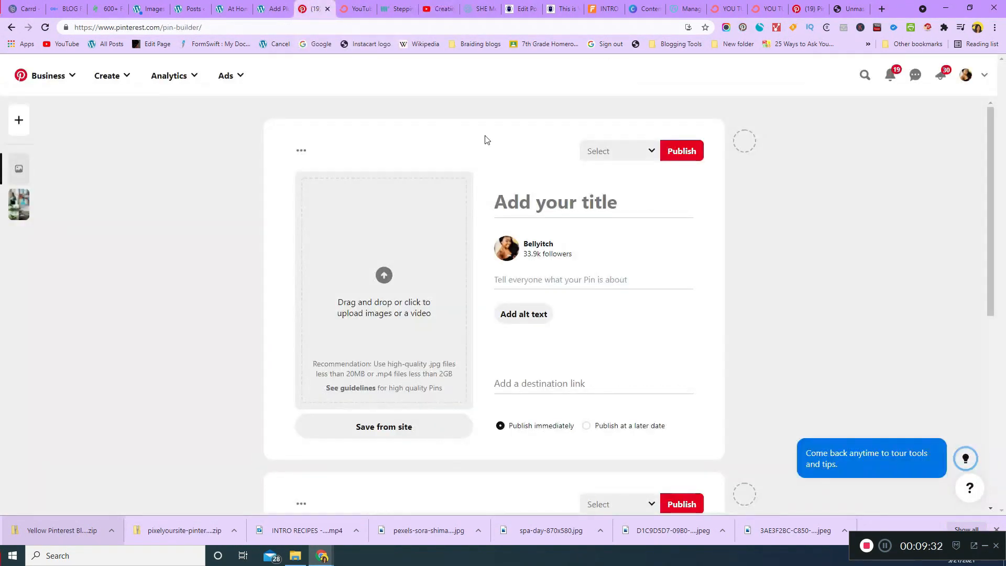
click(520, 203)
text(Shh)
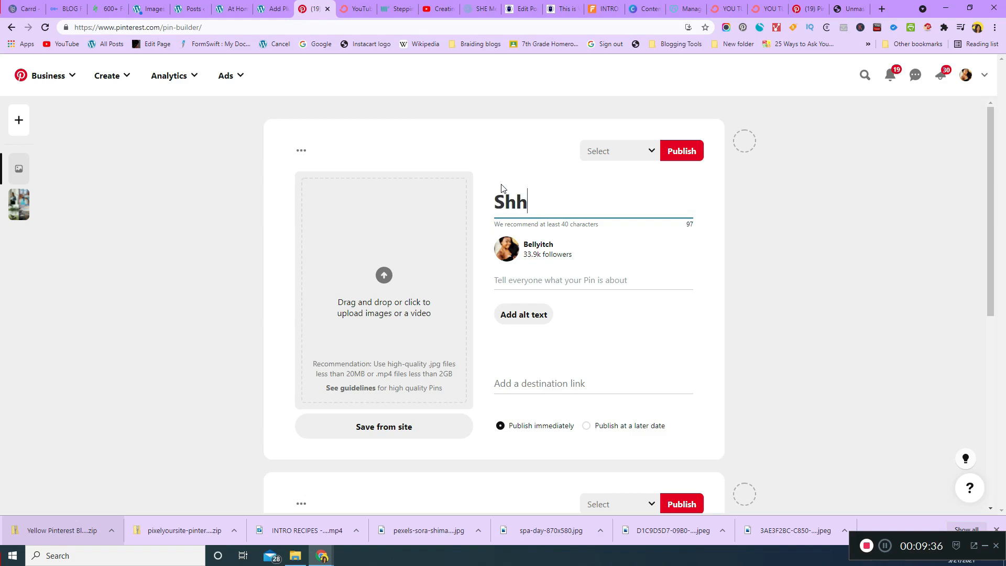
key(BackSpace)
text(! Blogging Money Makine)
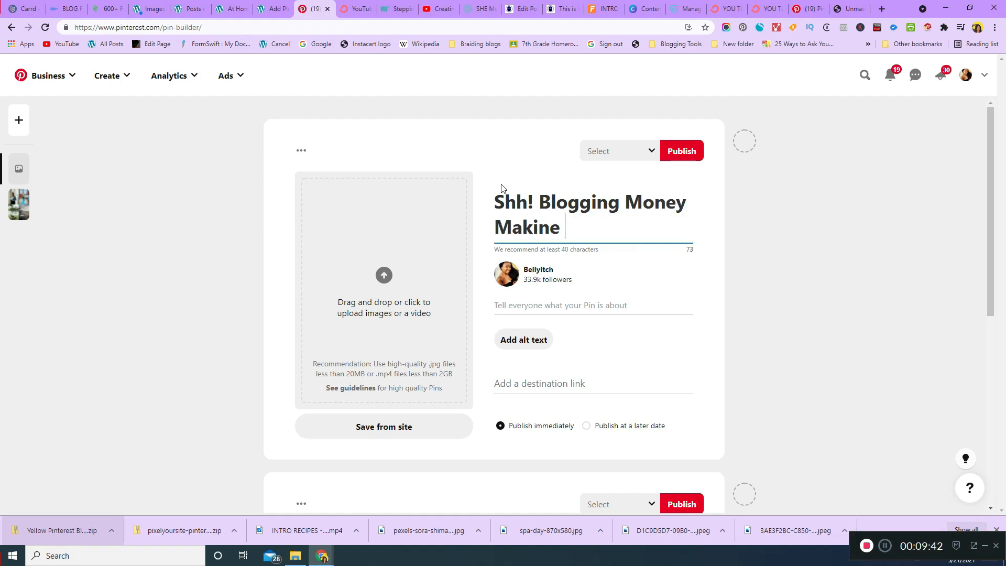
key(BackSpace)
text(g Secrets)
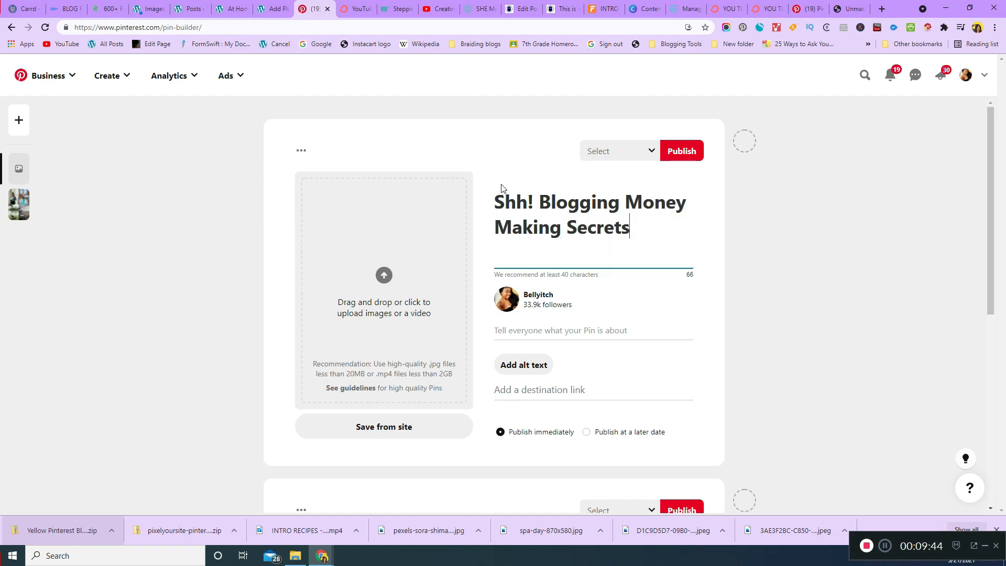
text( Revealed)
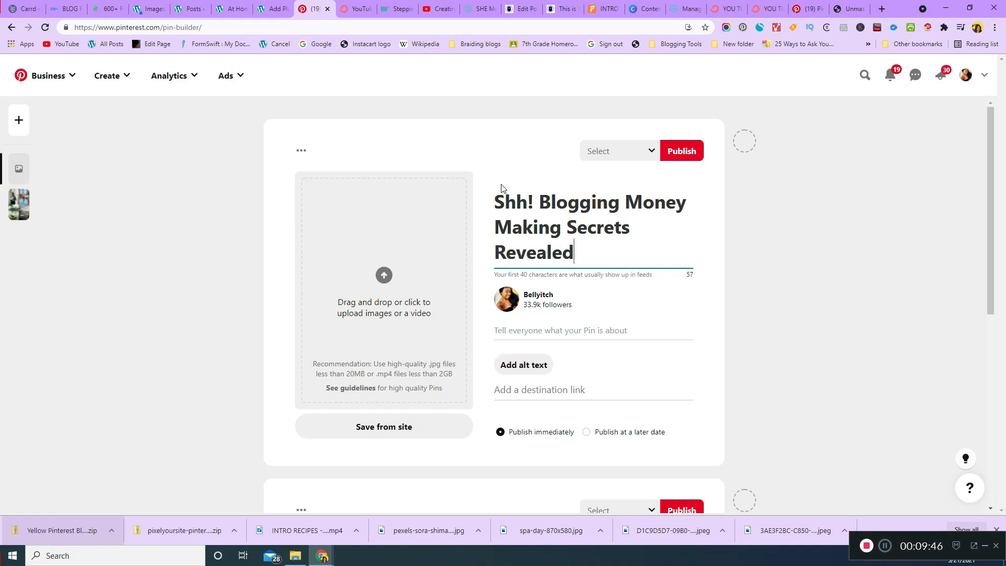
Step: Upload image file 2 from the Downloads folder as the pin's image
click(382, 281)
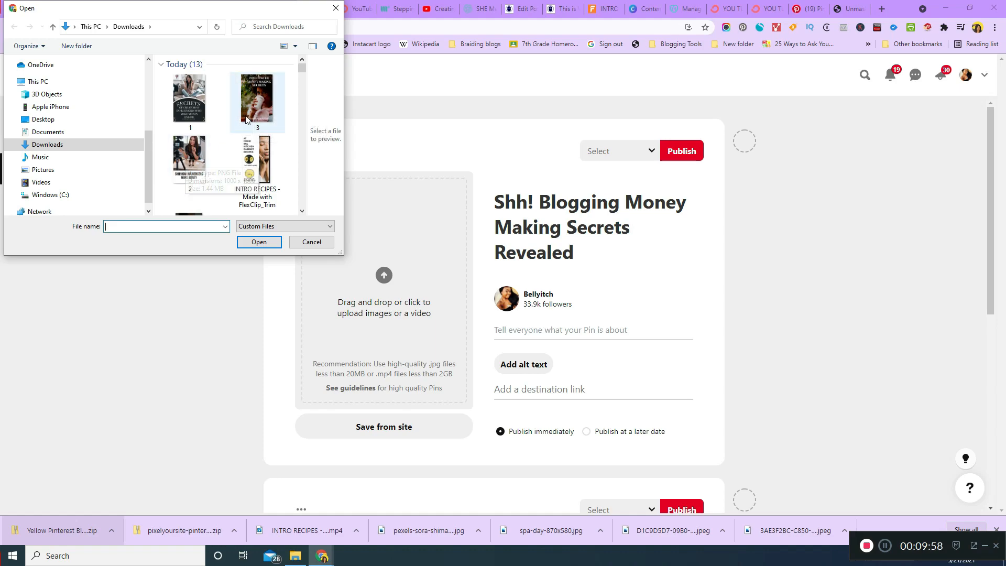
click(195, 156)
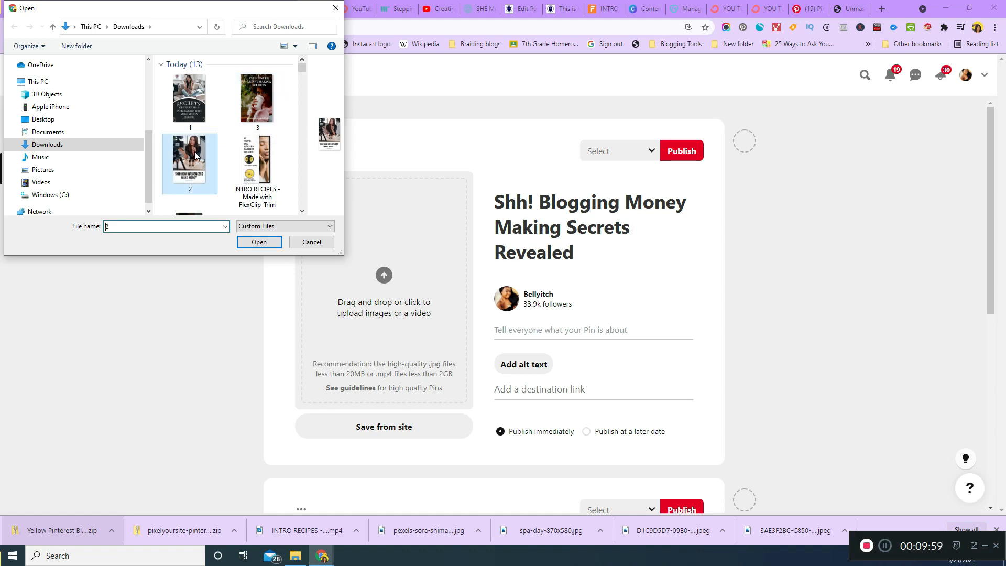
click(255, 242)
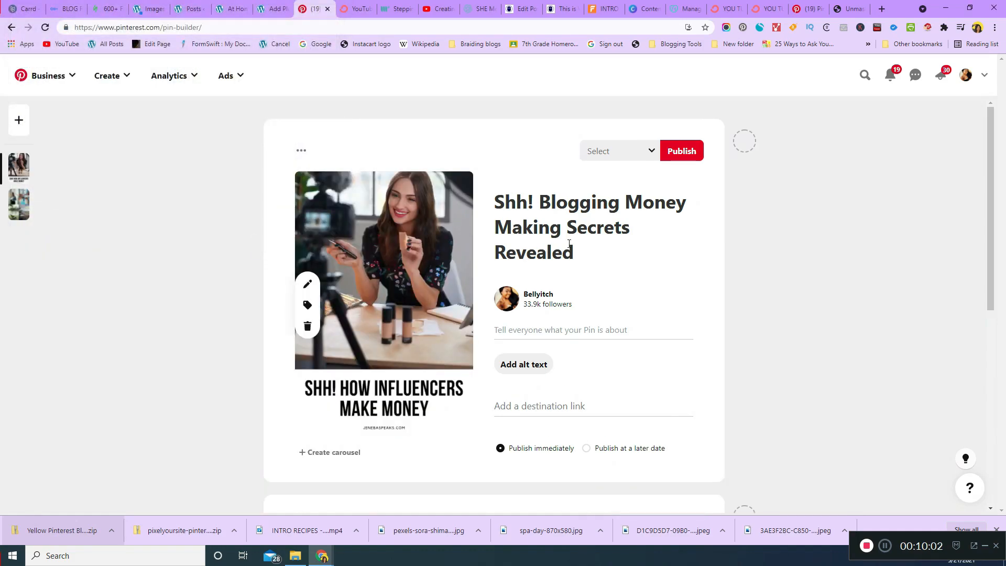
click(532, 330)
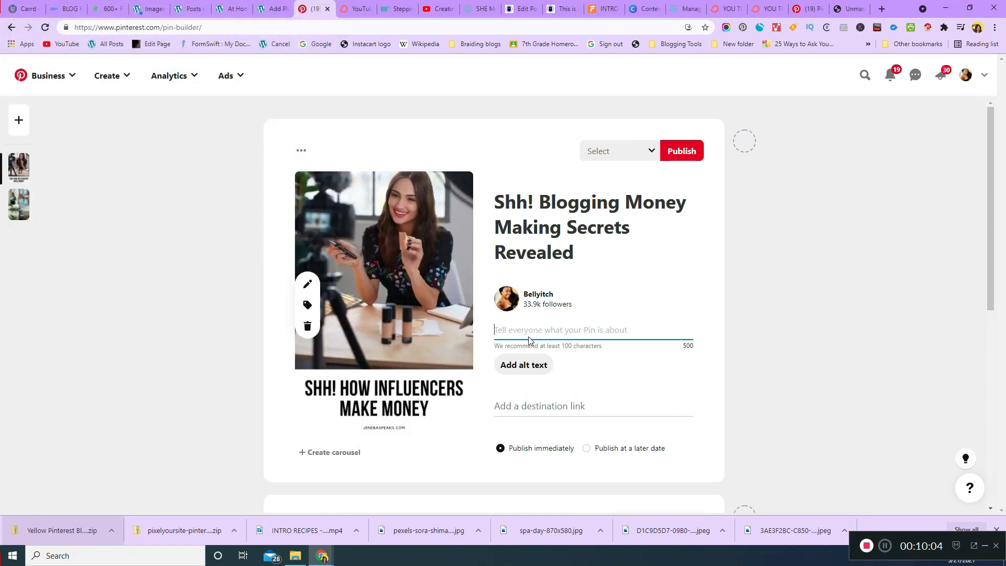
text(https://jenebaspeaks.com/2021/05/this-is-what-creators-who-make-money-online-do-differently/)
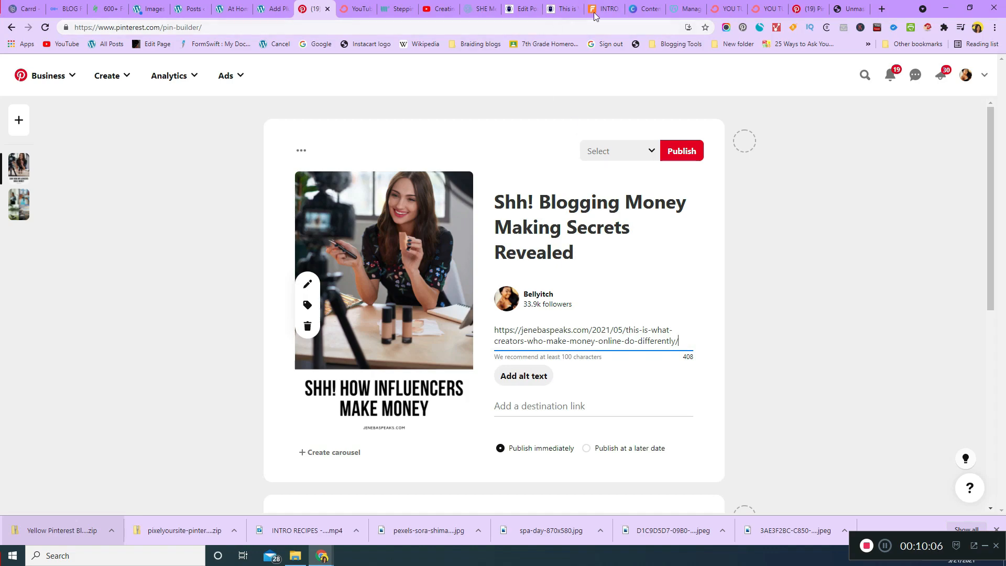
drag(678, 341, 611, 330)
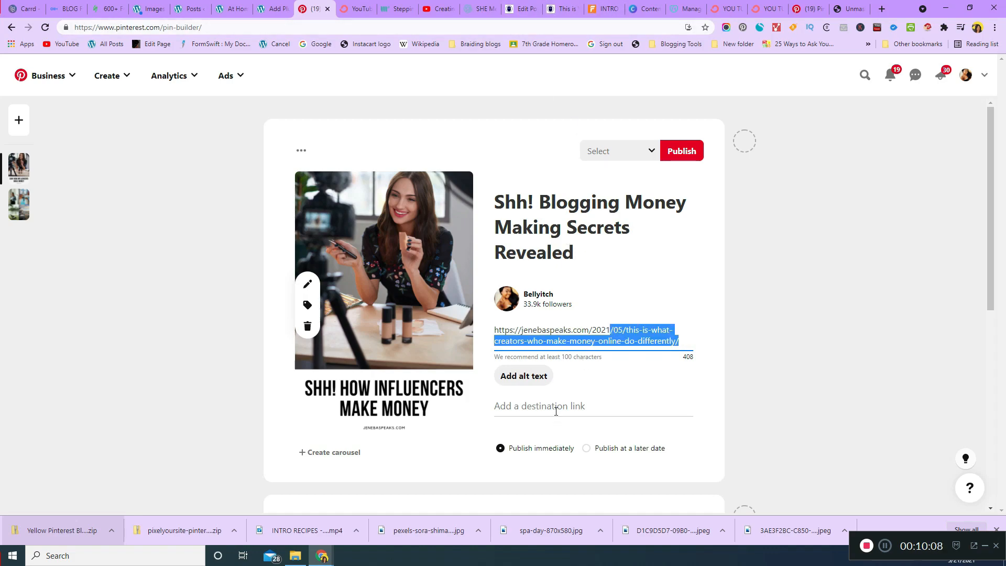
click(556, 406)
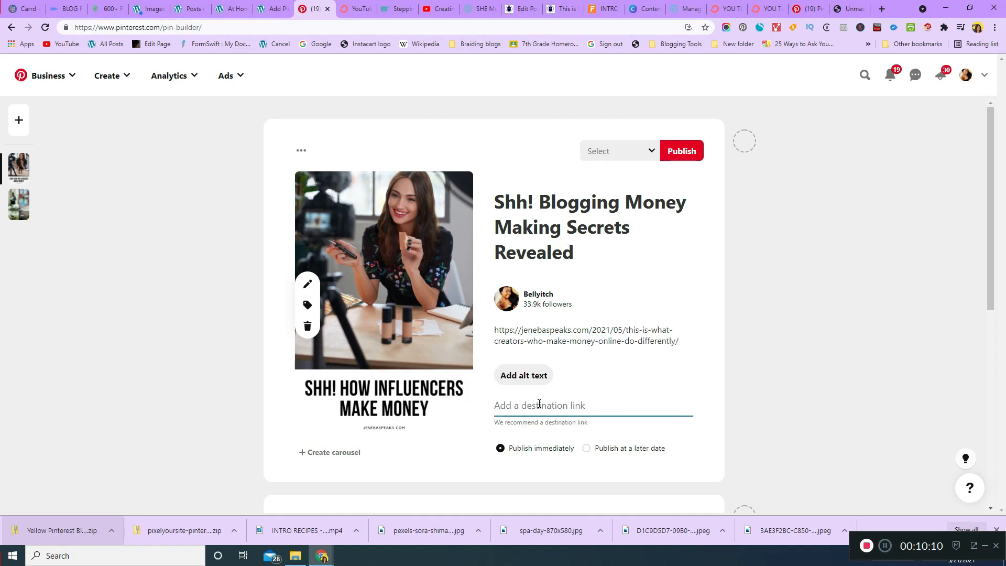
key(ctrl+v)
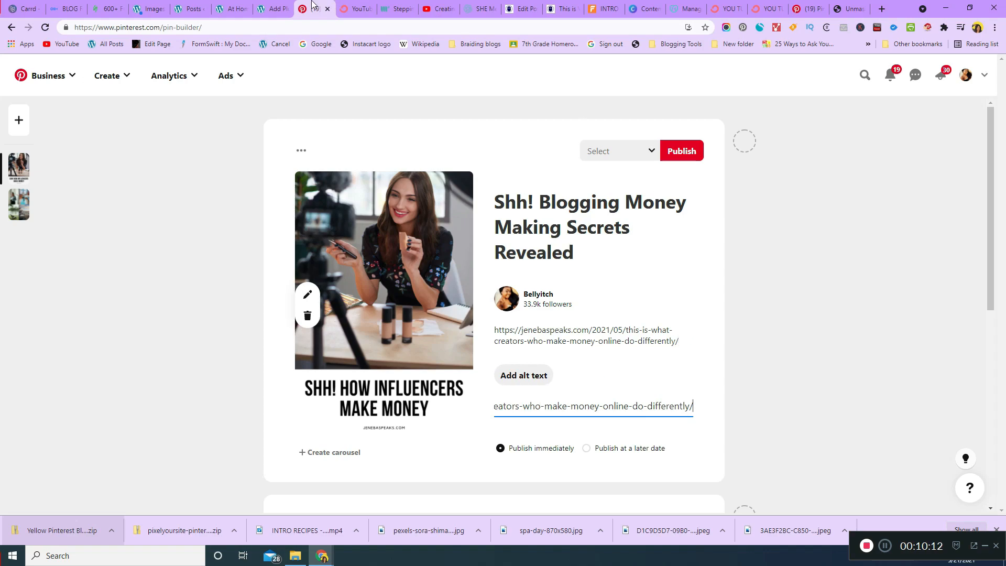
Step: Switch to the WordPress editor of the published post and copy its full excerpt text
click(275, 9)
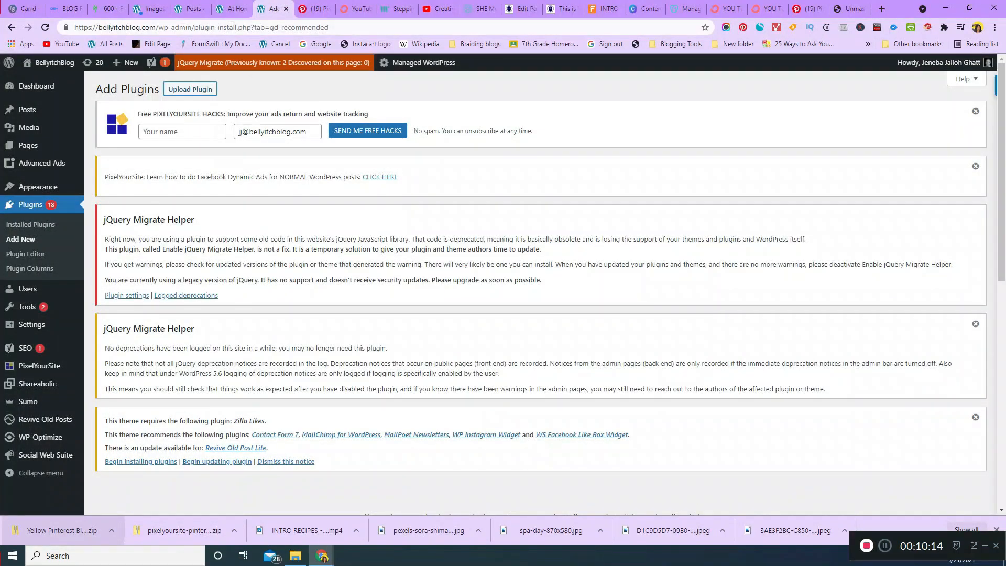
click(233, 9)
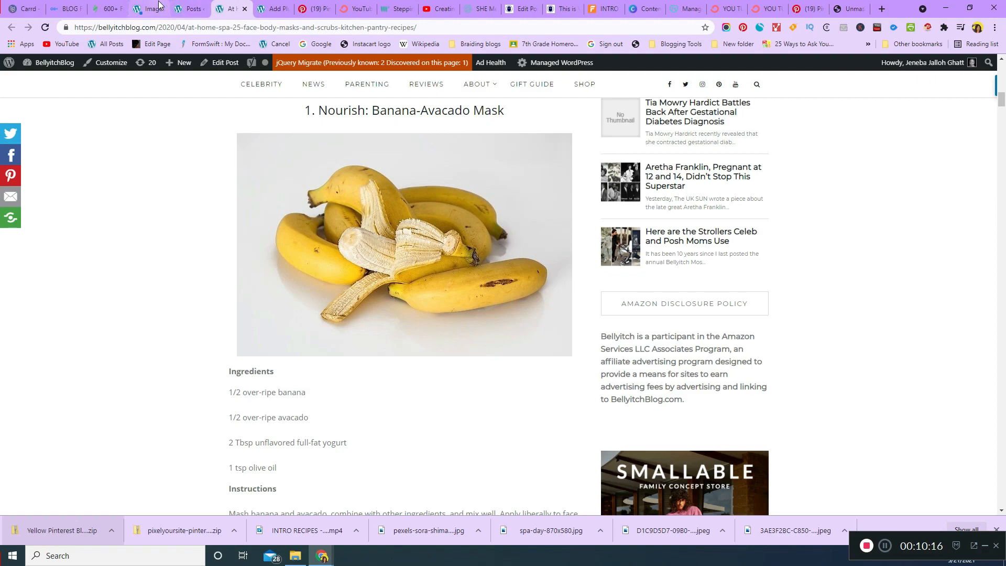
click(523, 9)
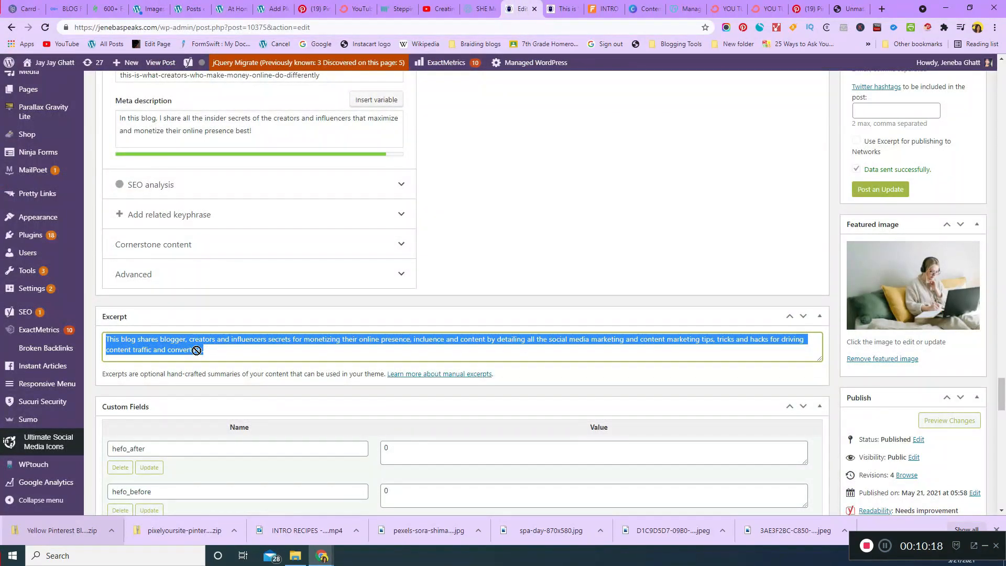
drag(206, 350, 84, 341)
key(ctrl+c)
Step: Return to the Pinterest pin builder and replace the URL in the pin's description with the copied excerpt
click(440, 9)
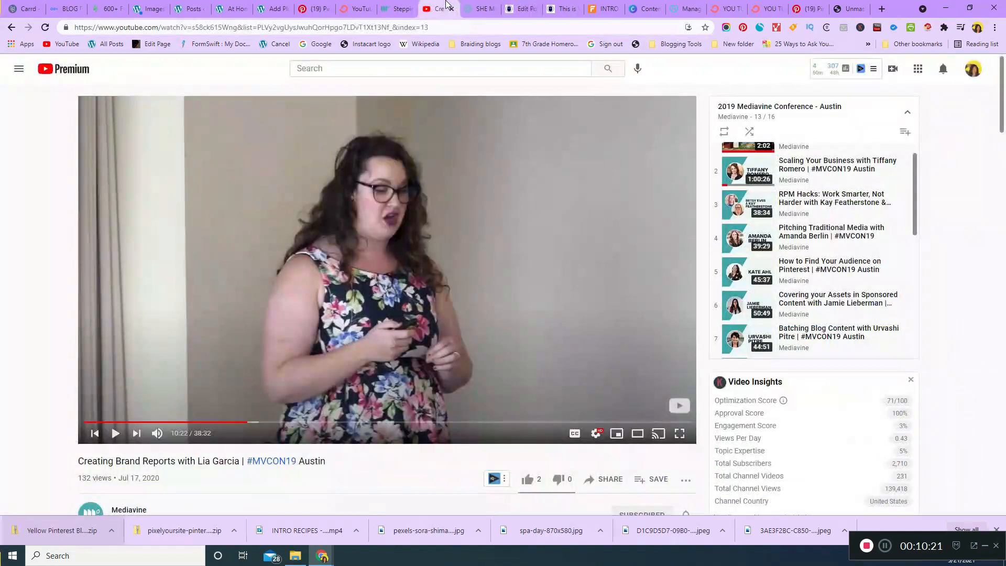
click(321, 7)
click(644, 331)
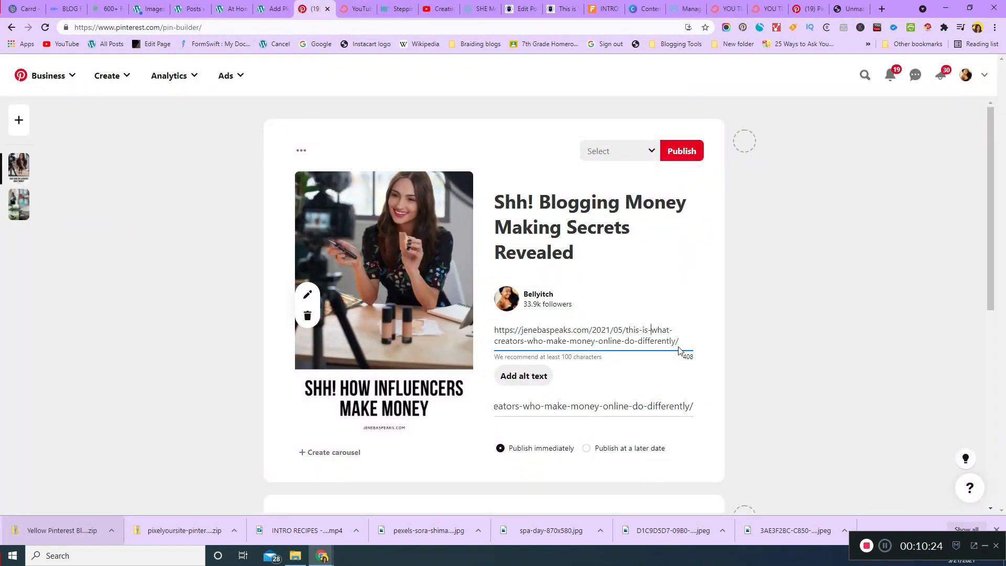
drag(682, 342, 433, 256)
key(BackSpace)
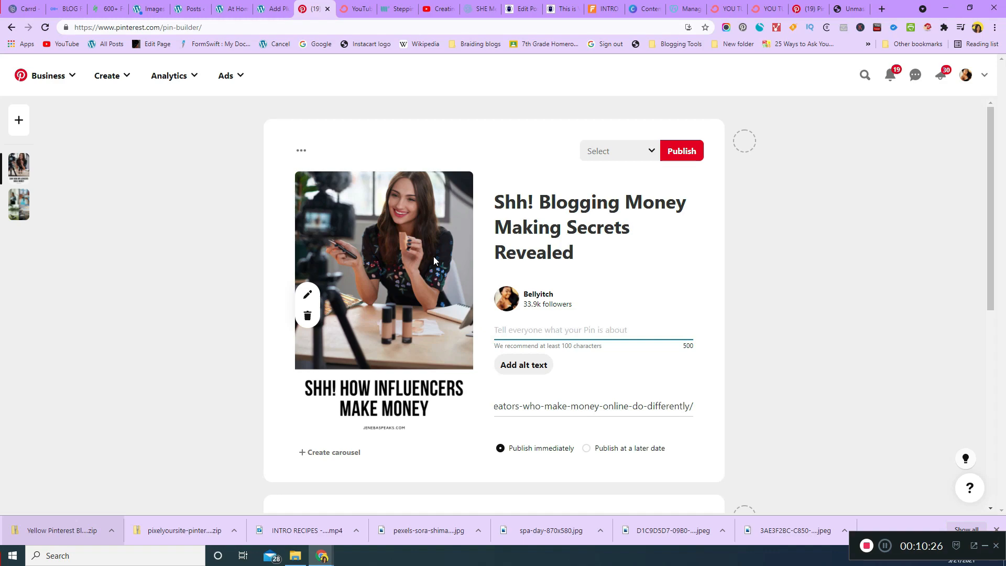
key(ctrl+v)
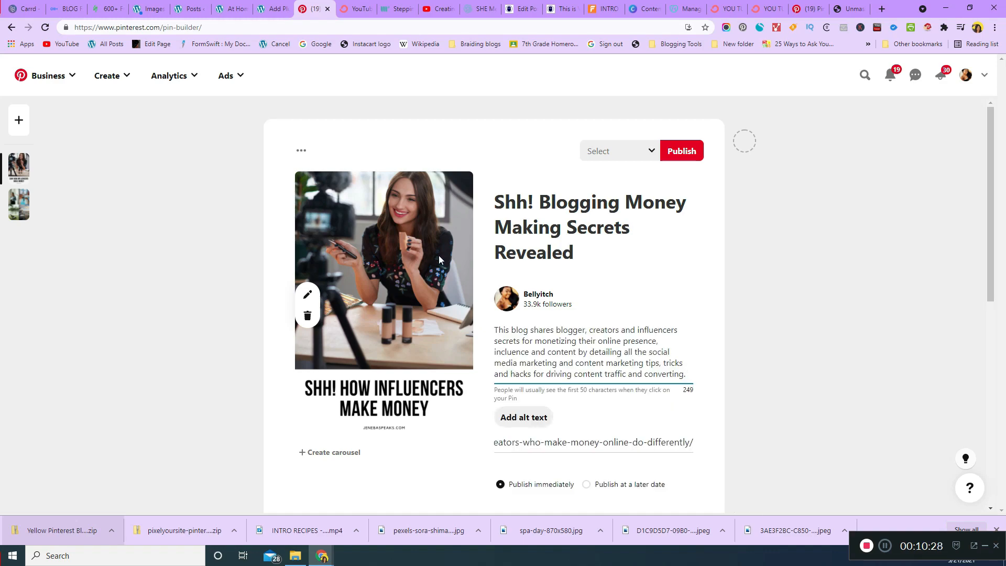
Step: Append the hashtags #affiliatemarketing #contentmarketing #blogging to the pin's description in the Pinterest pin builder
text(#affil)
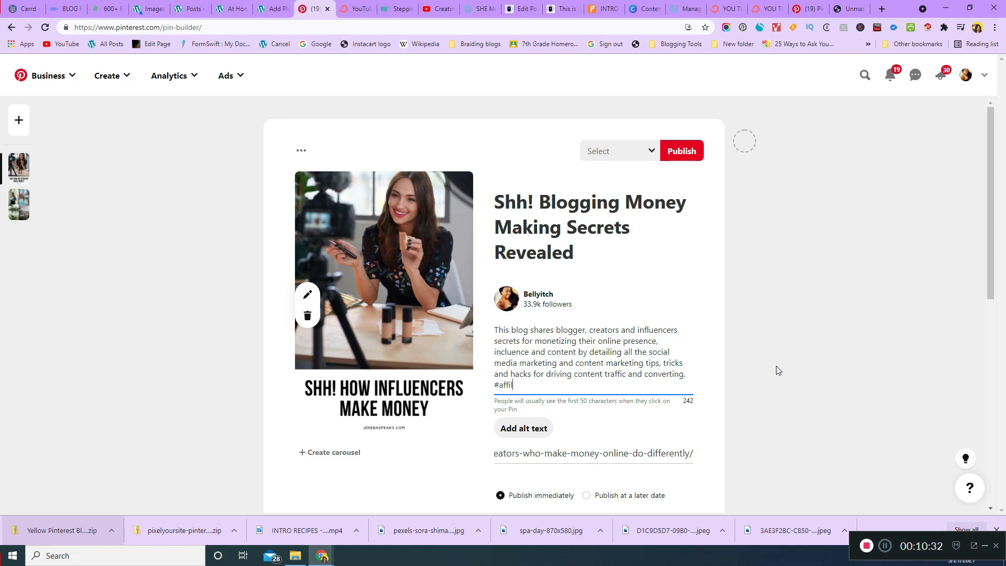
text(iatemarketing #contentmarketing #)
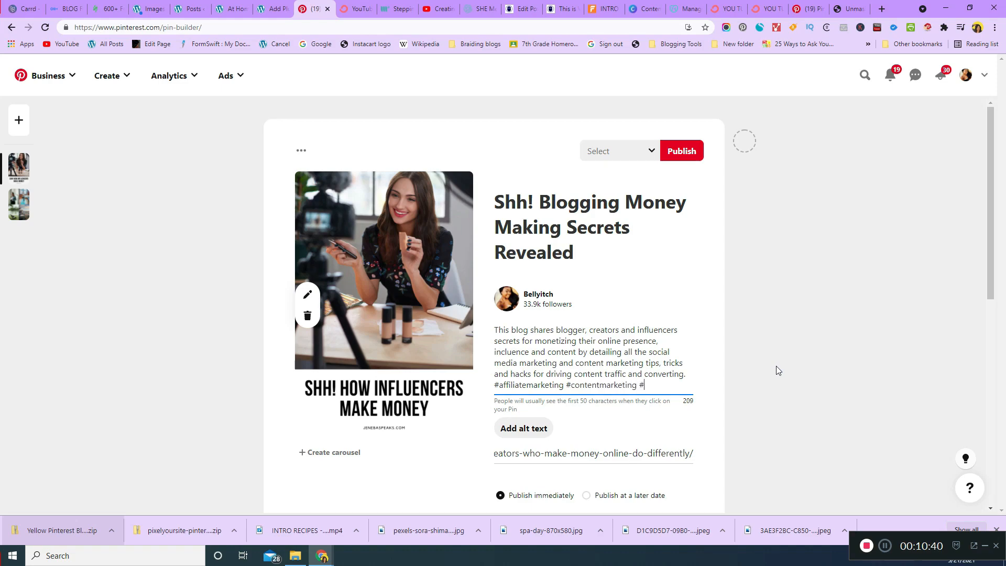
text(blogging)
Step: Add alt text "Graphic with video influencer as part of a link to a blog article that discusses the ways content creators, influencefs and bloggers earn money online"
click(540, 429)
text(G)
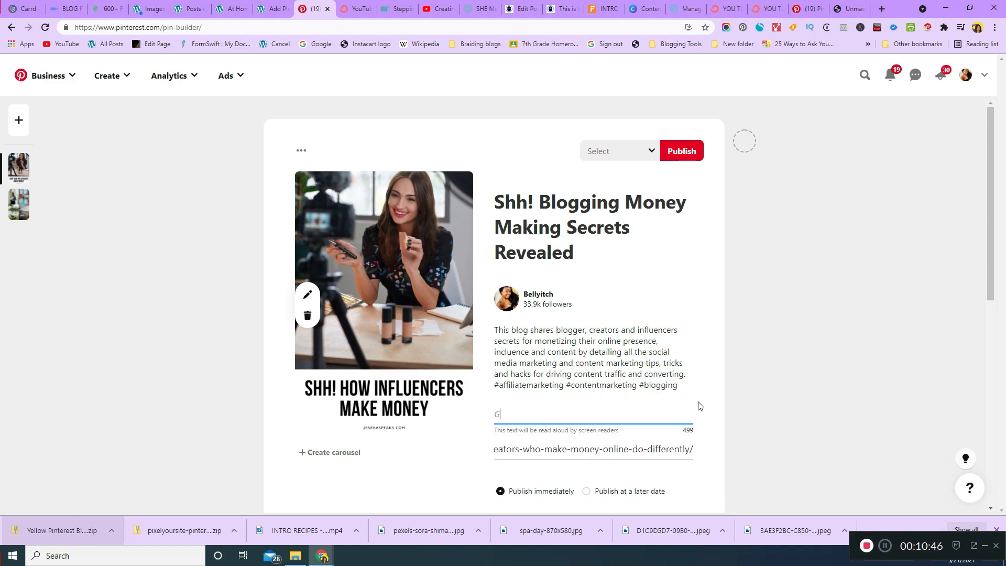
text(raphic with video influencer)
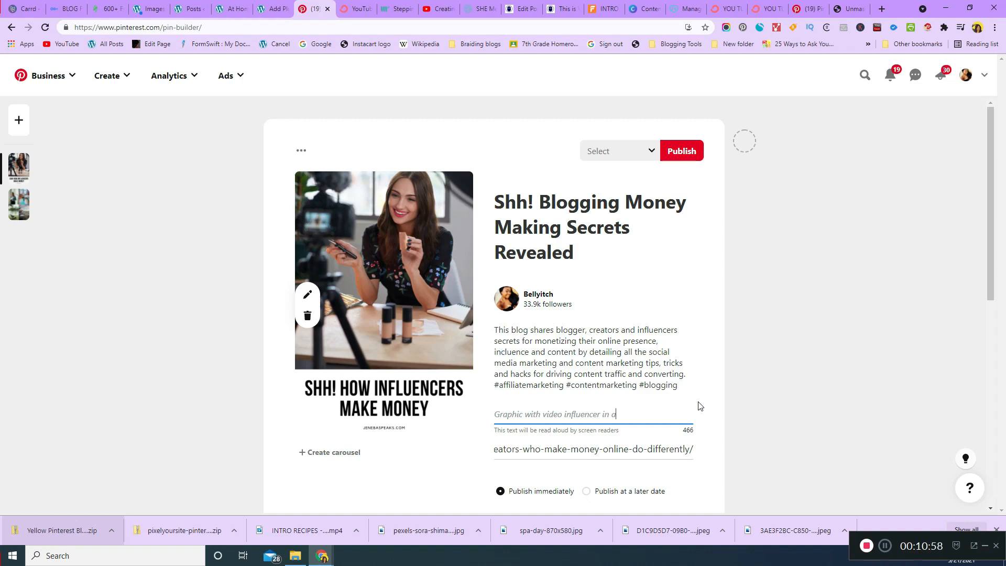
text(as part of a link to a blog d)
text(rticle that)
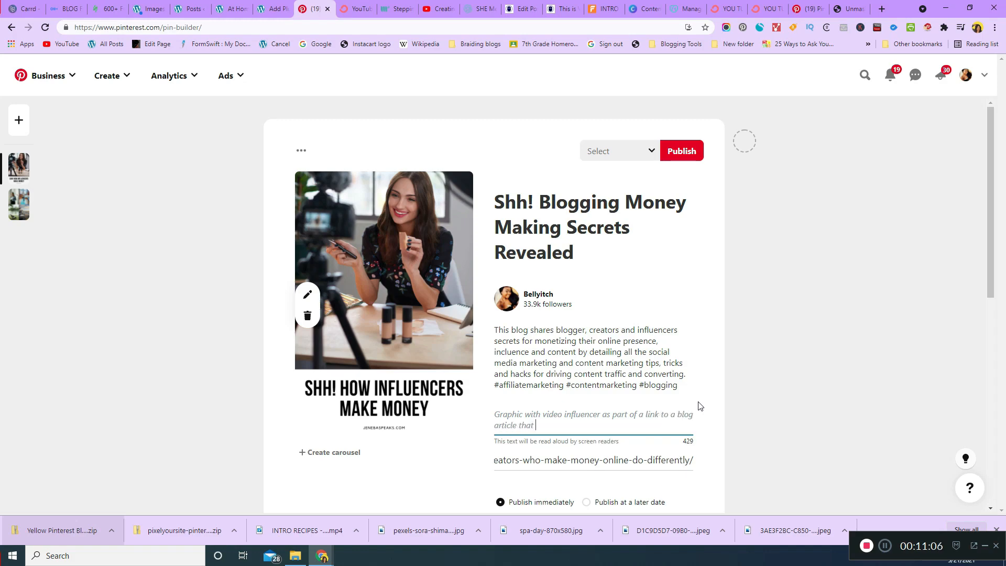
text( discusses the ways content)
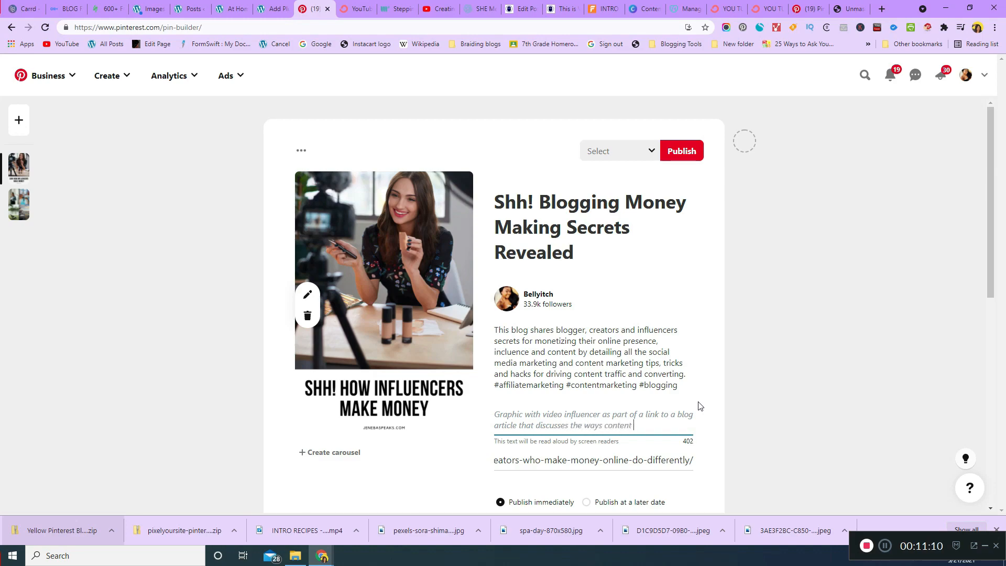
text( creor)
text(at)
text(ors, in)
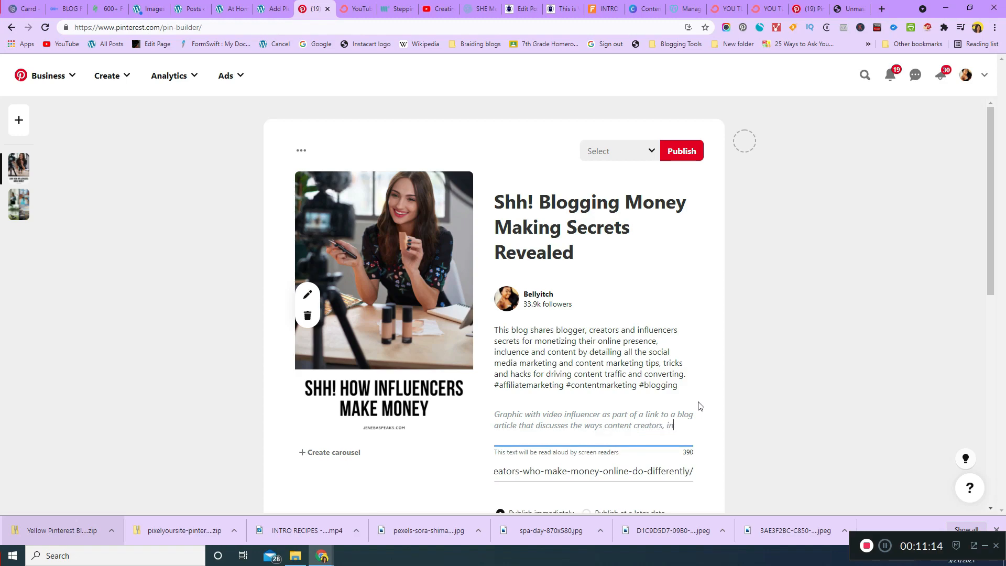
text(fluencefs and bloggers earn mone)
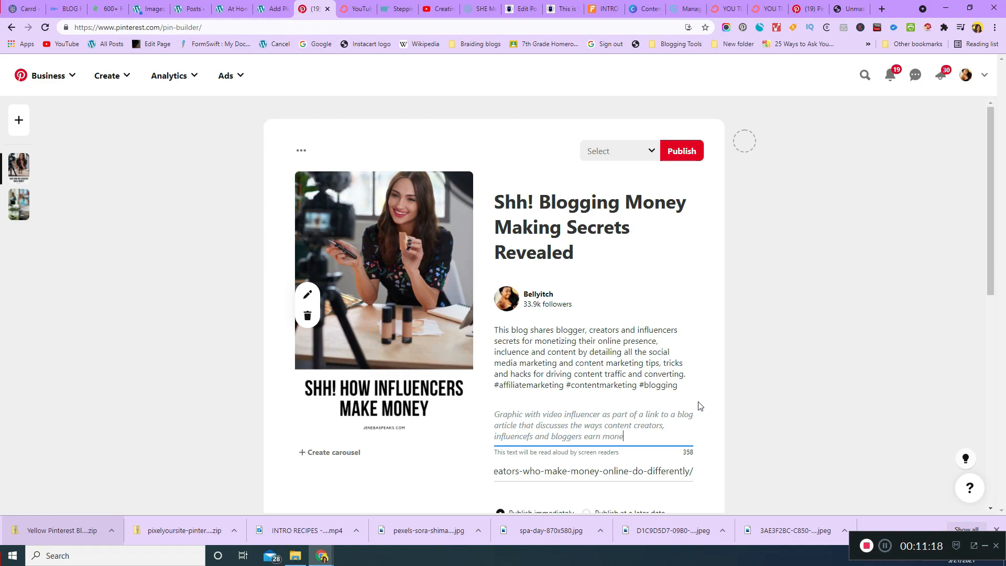
text(y onlin)
Step: Expand the start of the alt text to read "Graphic with a female video influencer showing makeup review"
text(a femail)
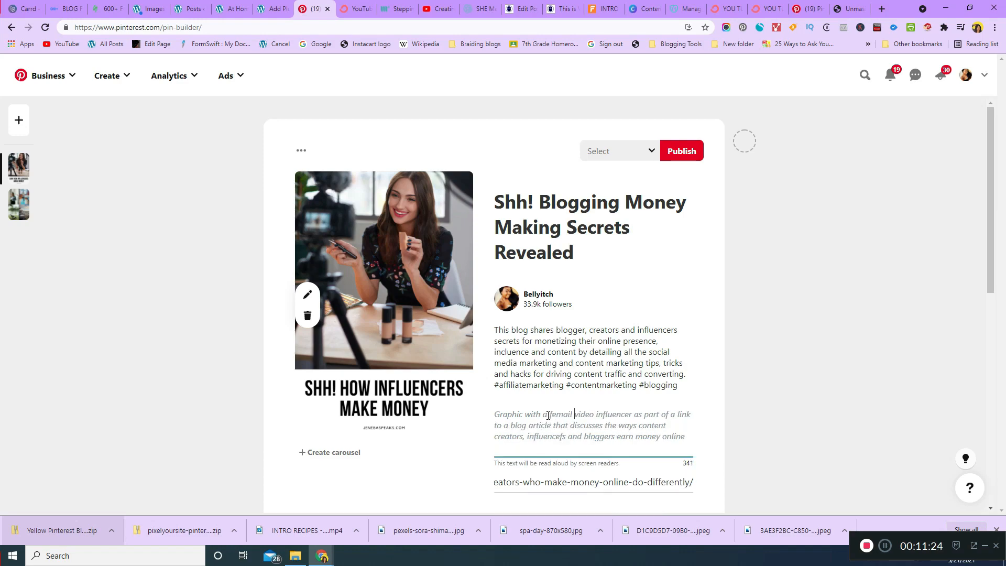
key(BackSpace)
key(BackSpace)
text(luencer )
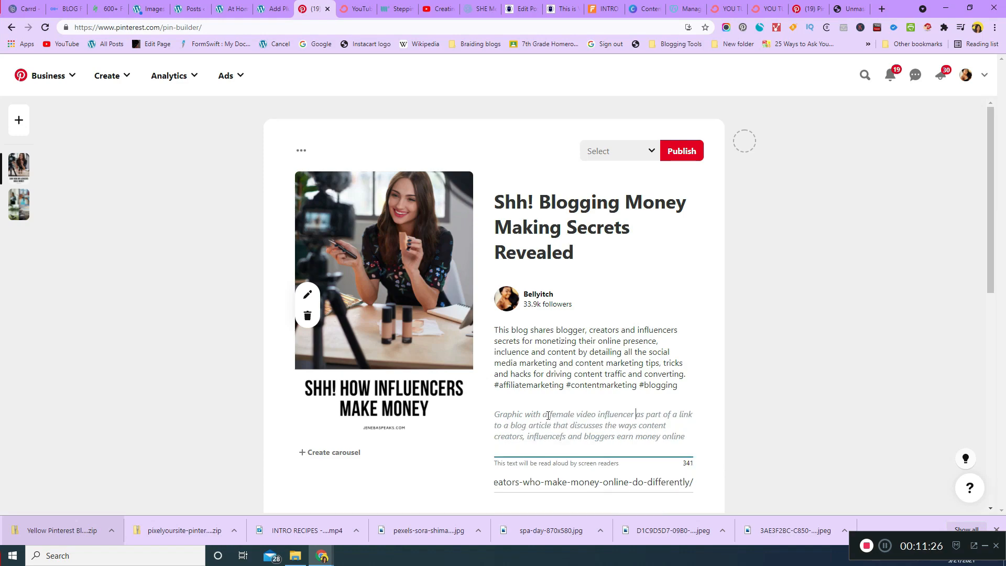
text(showing mak)
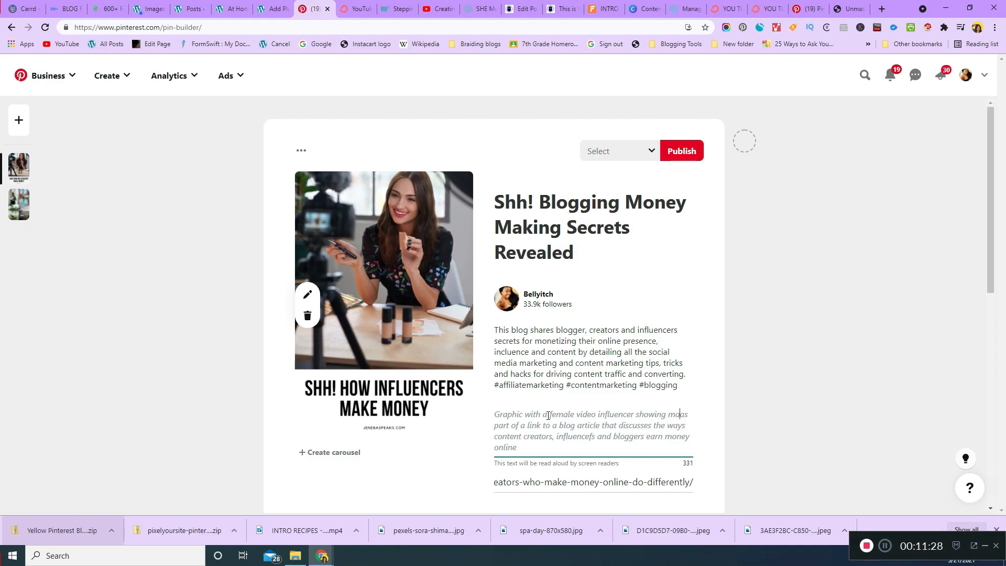
text(eup revie)
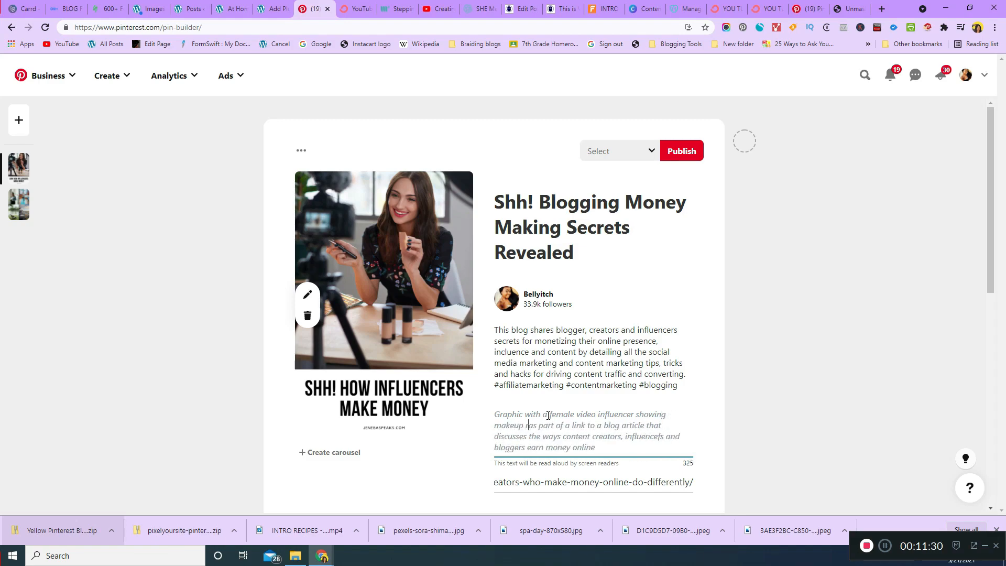
text(w)
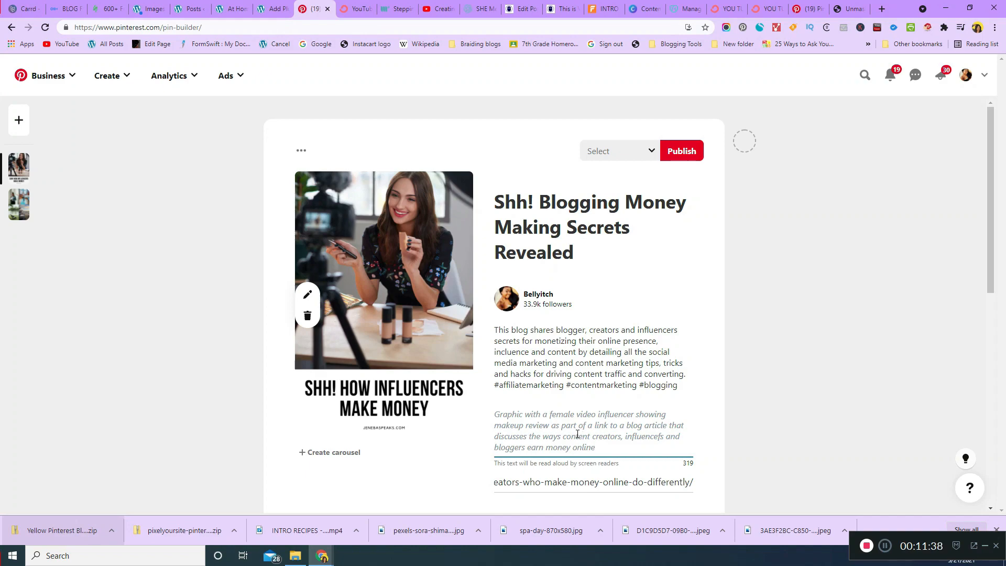
Step: Set the first pin to publish at a later date, on 05/25/2021 at 12:00 PM
scroll(562, 232, down, 1)
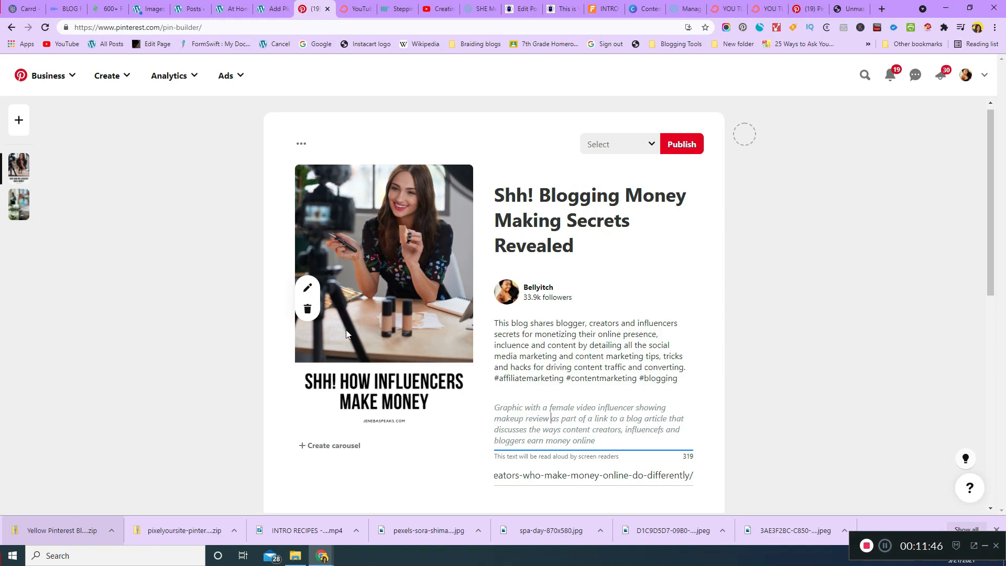
drag(995, 247, 1002, 318)
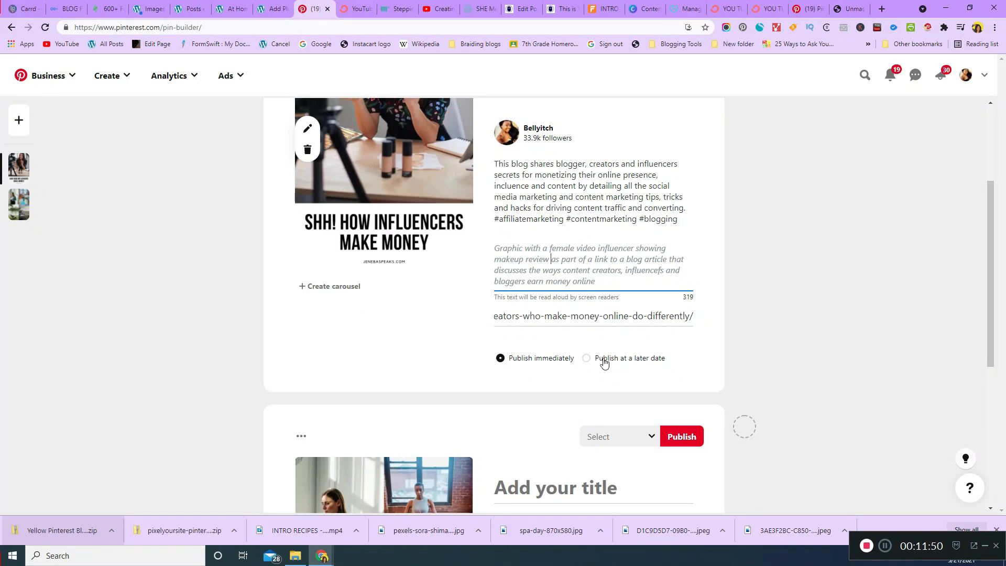
click(588, 361)
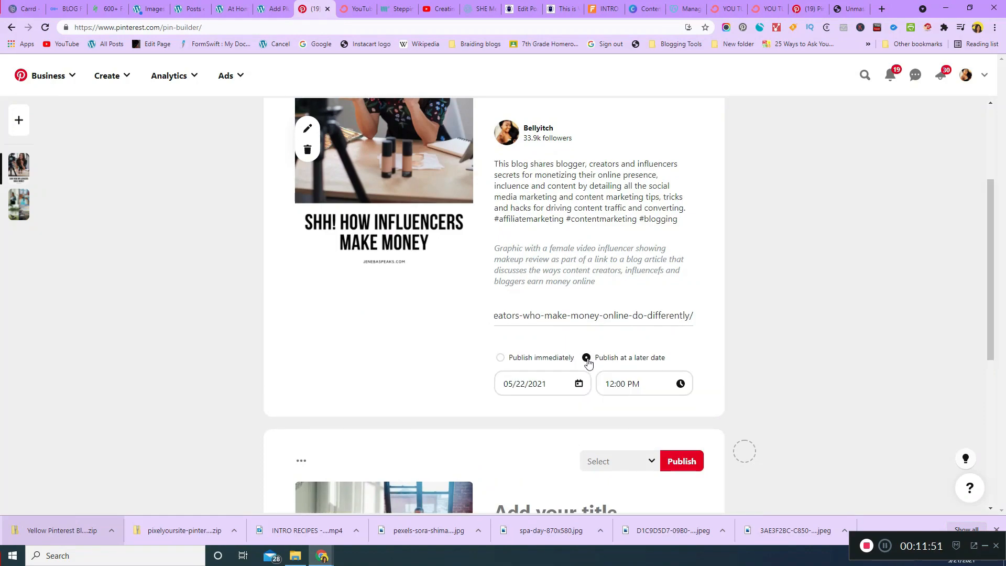
click(572, 385)
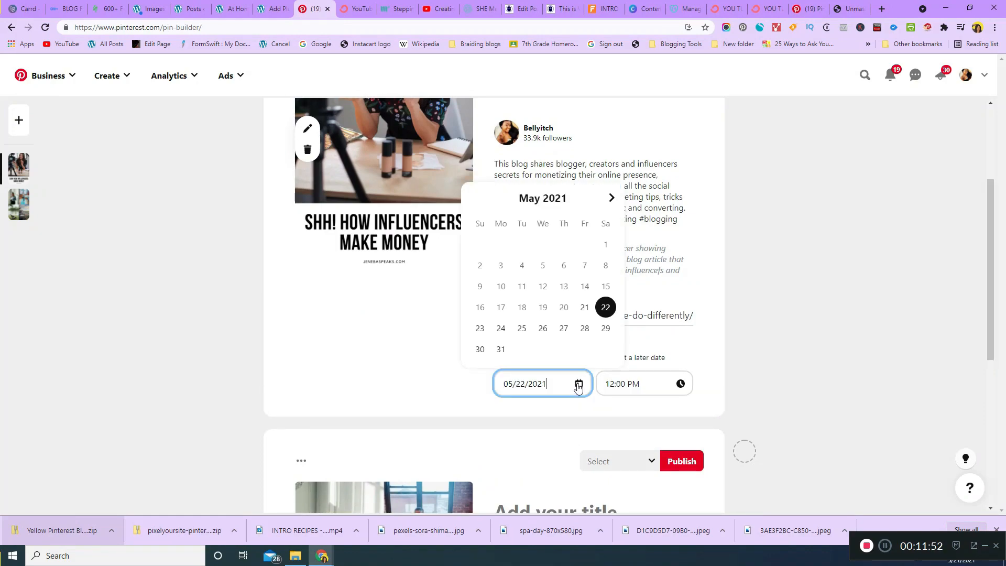
click(519, 330)
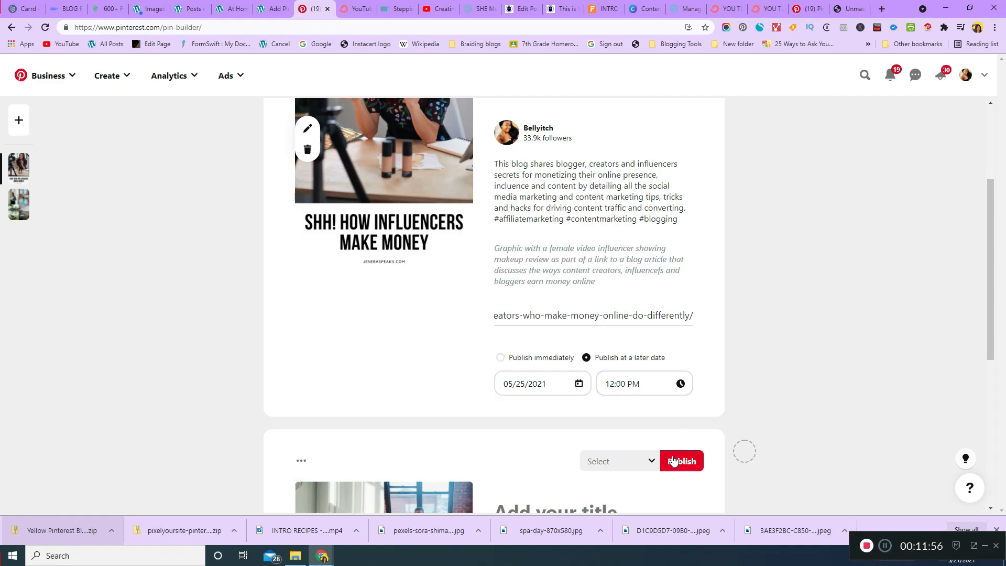
Step: Title the second pin "How to Embrace the Sad Moments as Part Of Life"
scroll(990, 334, down, 1)
drag(990, 337, 987, 408)
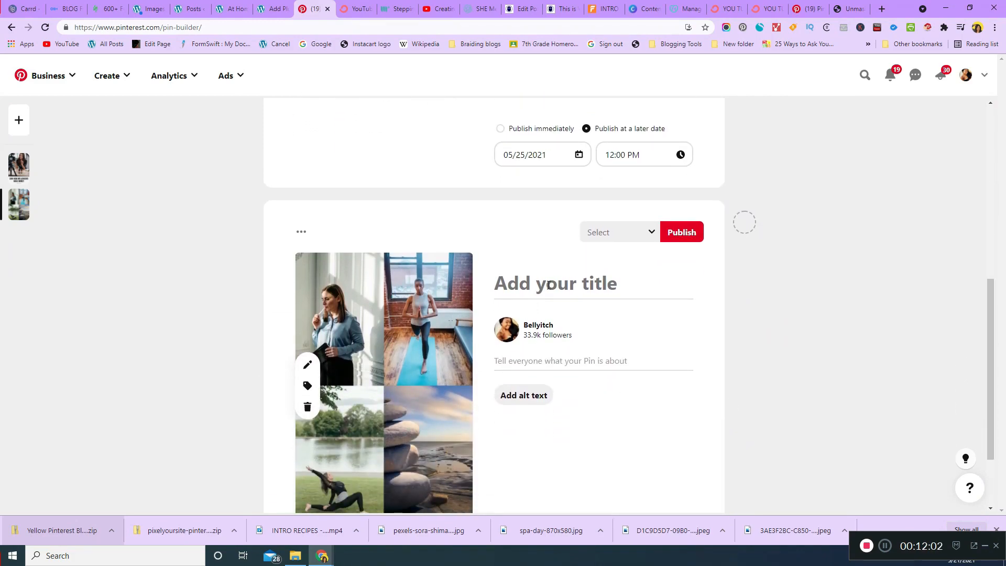
click(581, 282)
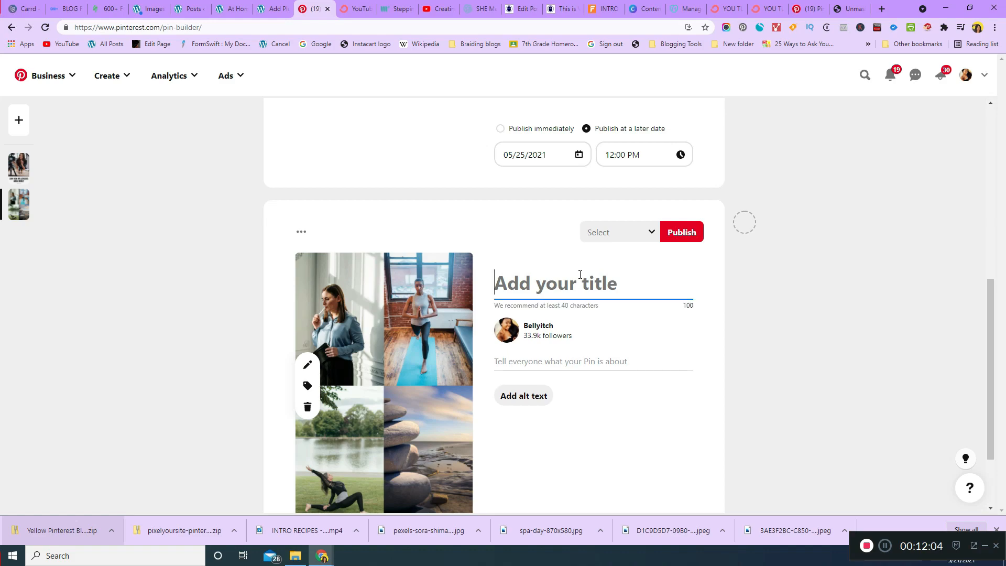
text(Ho)
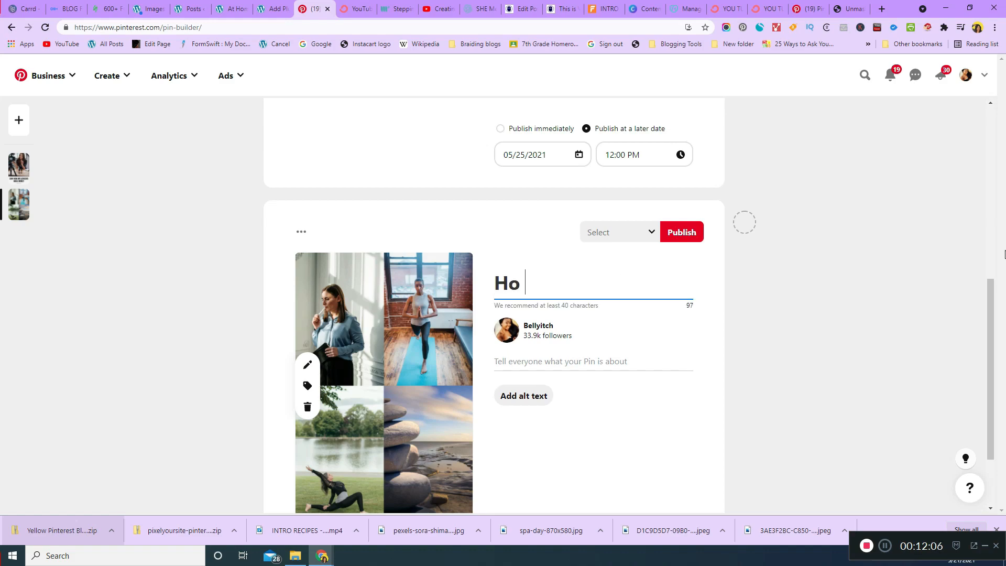
text(w to Em)
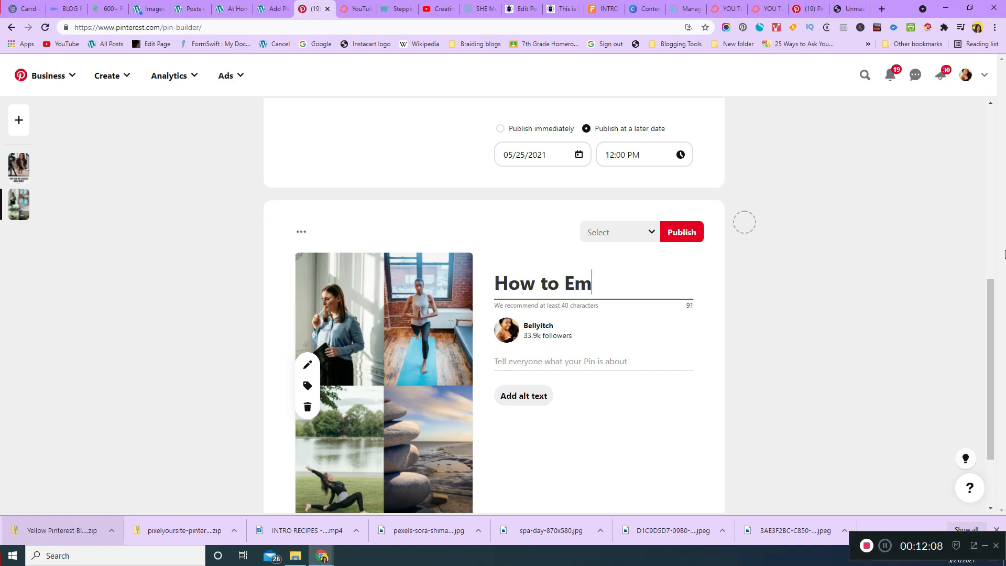
text(brace the Sad )
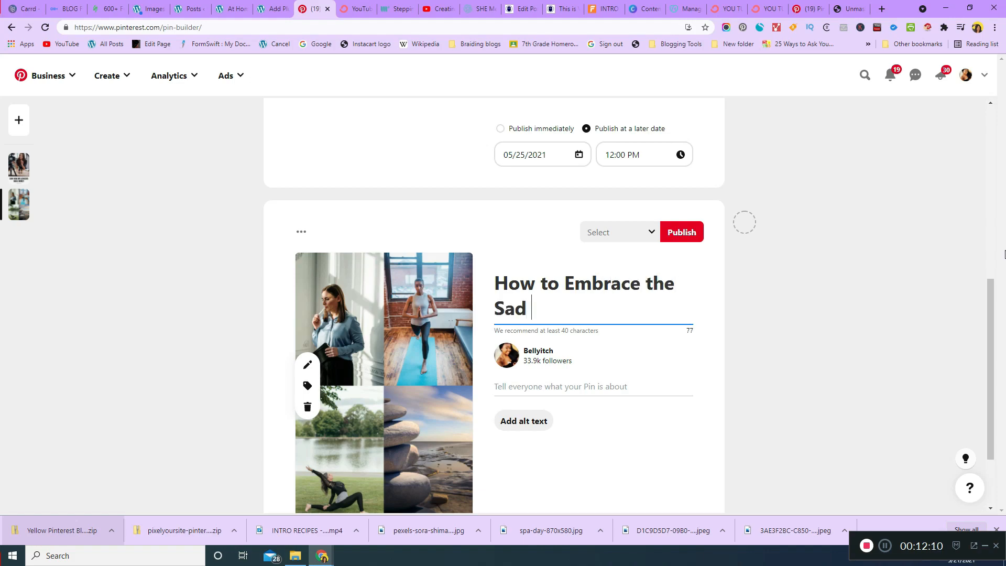
text(Moments as Partof)
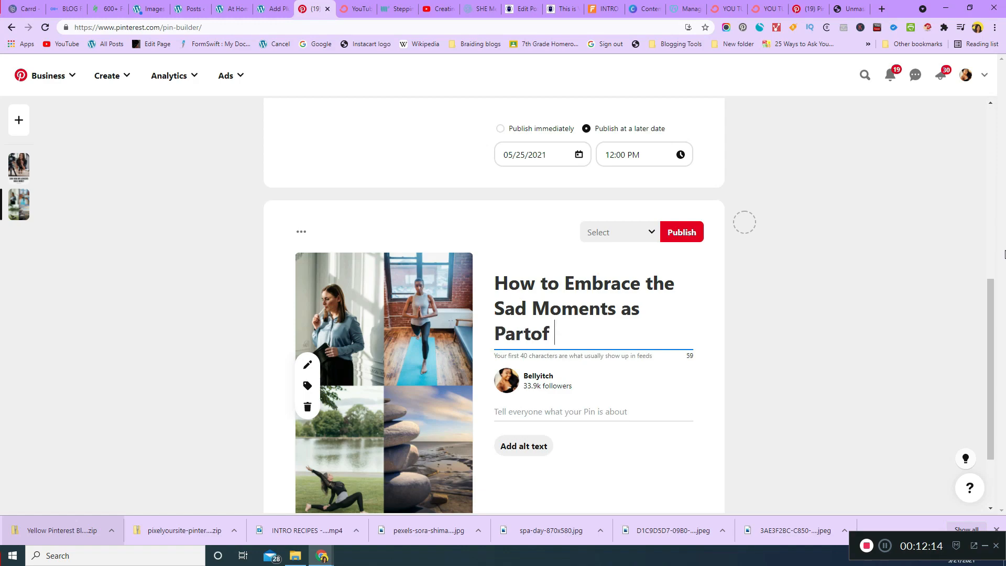
key(BackSpace)
key(BackSpace)
key(BackSpace)
text(Of Life)
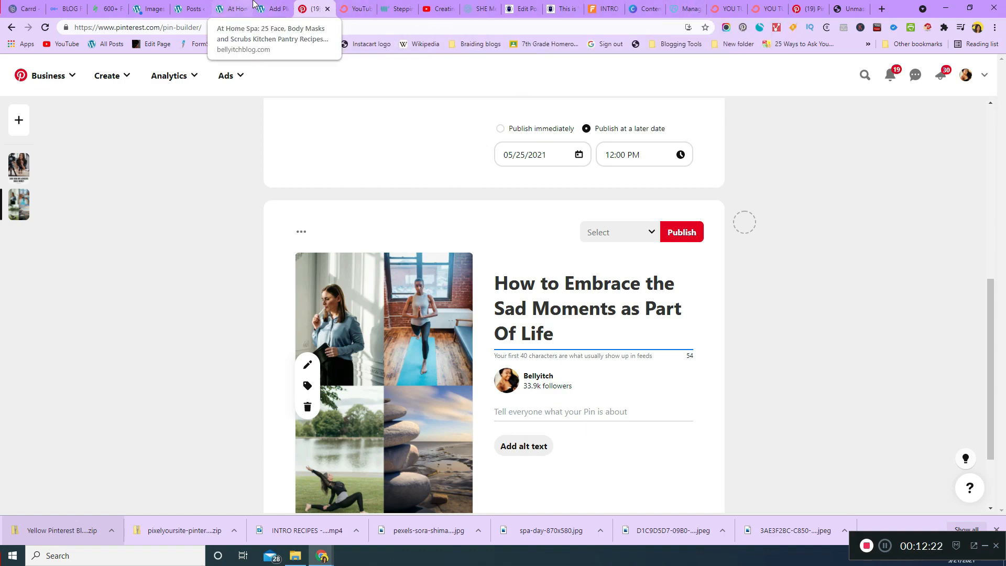
Step: Find the open blog article "Unmask the Filters: How to Live a More Balanced Life By Embracing the Sad Moments" and select its URL
click(277, 6)
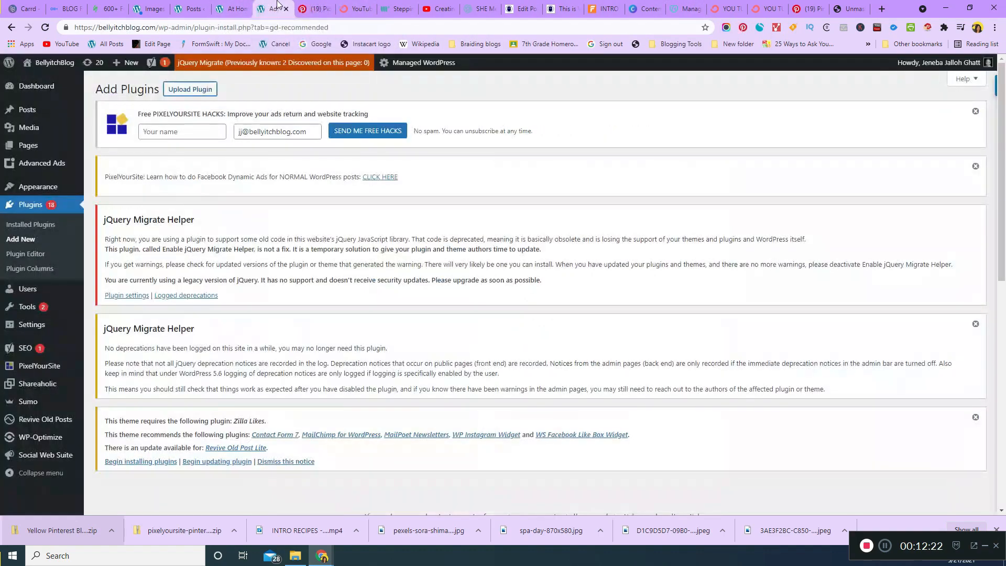
click(231, 8)
click(73, 8)
click(193, 7)
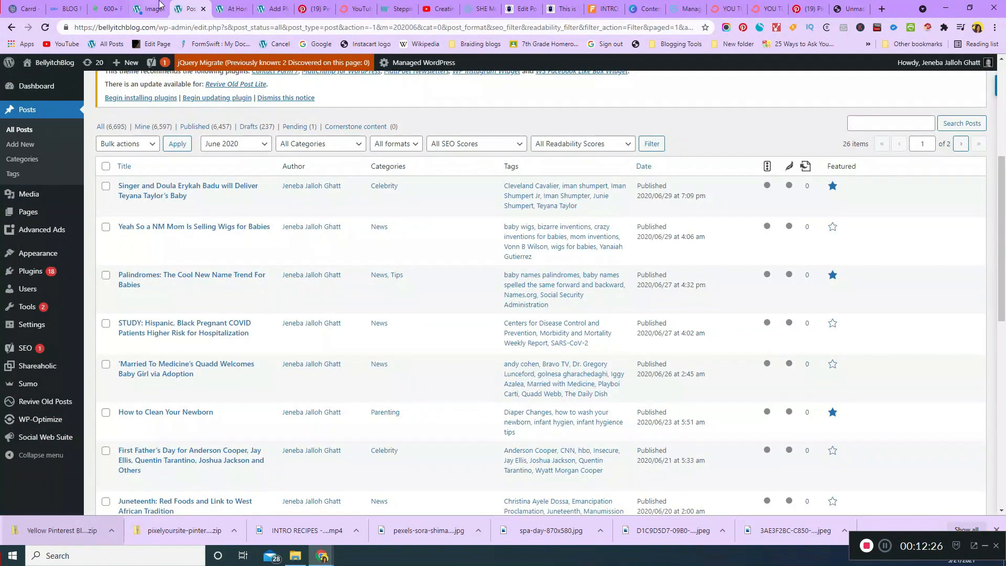
click(149, 6)
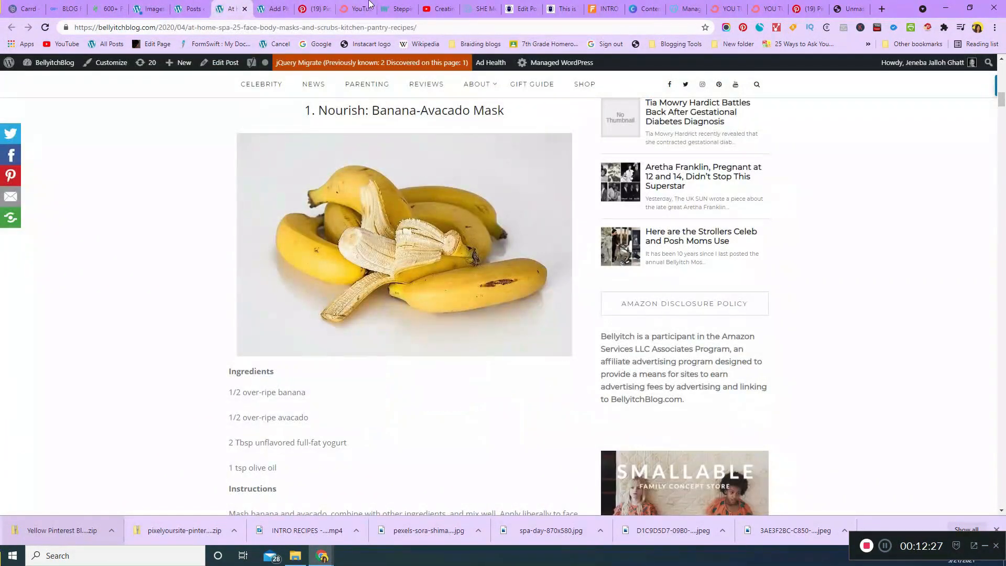
click(239, 7)
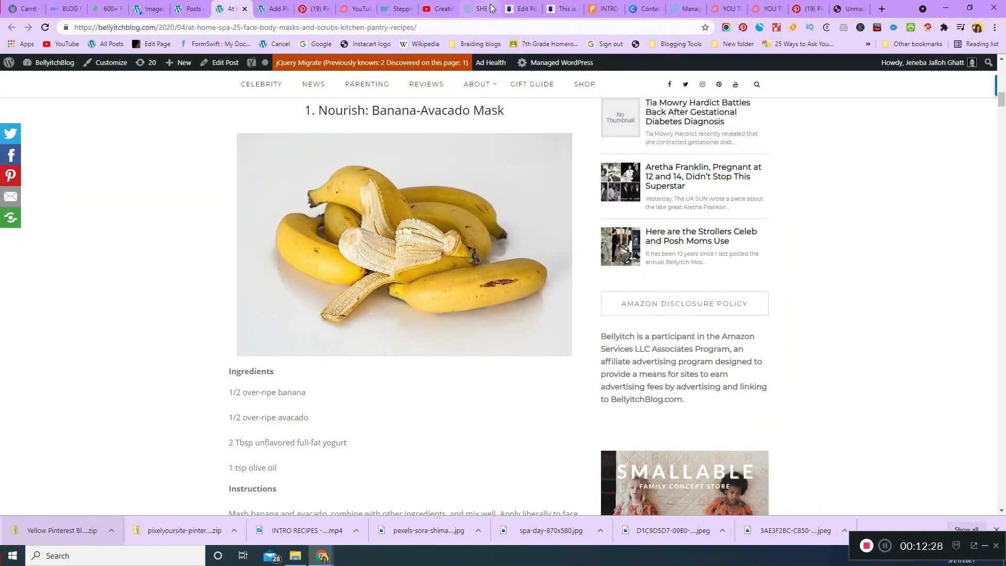
click(507, 8)
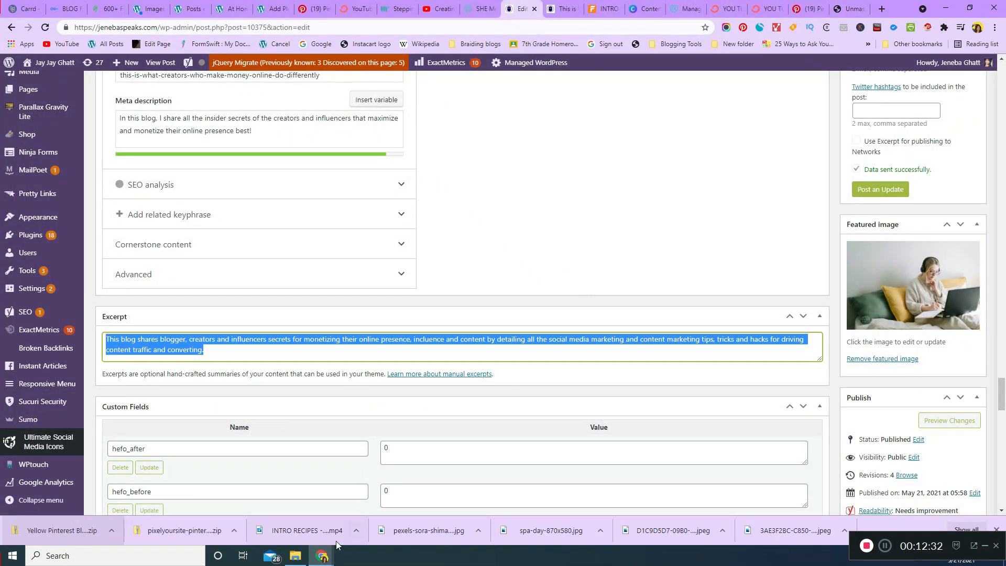
click(318, 557)
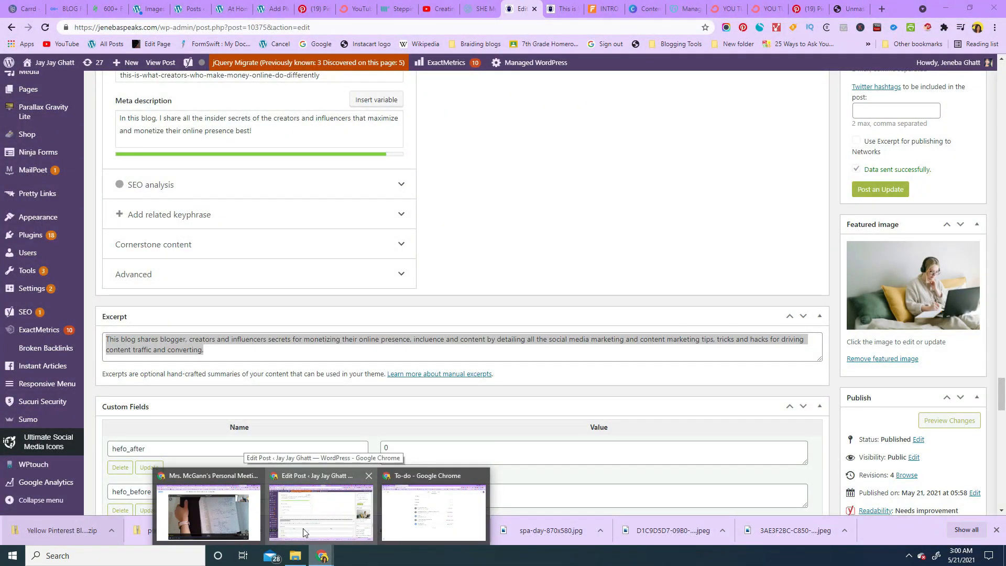
click(303, 528)
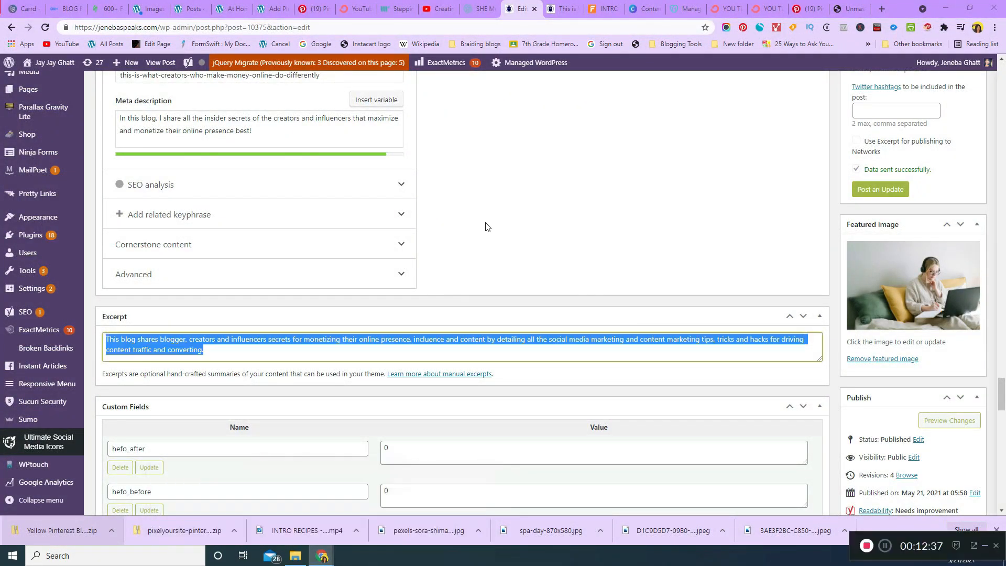
click(850, 11)
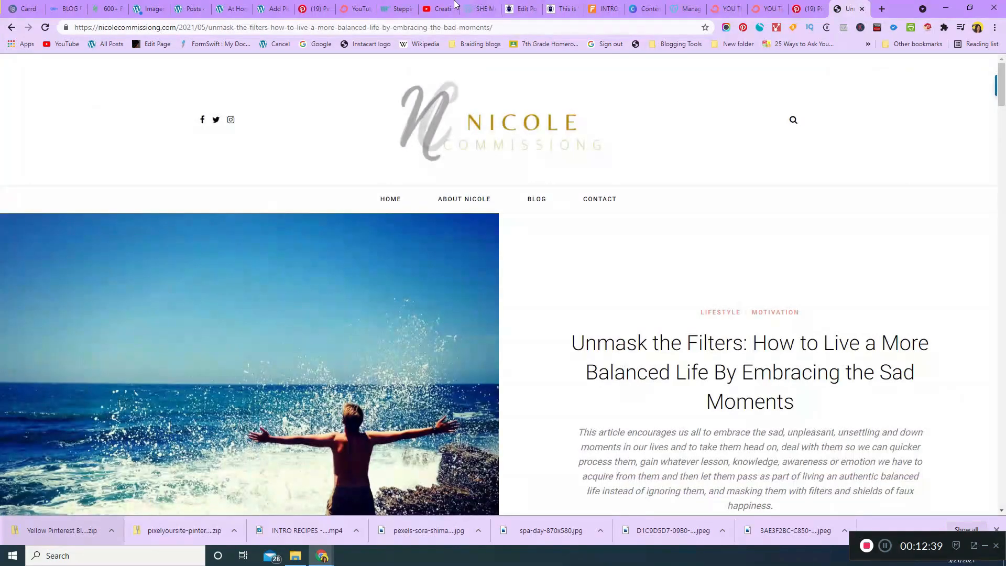
click(517, 30)
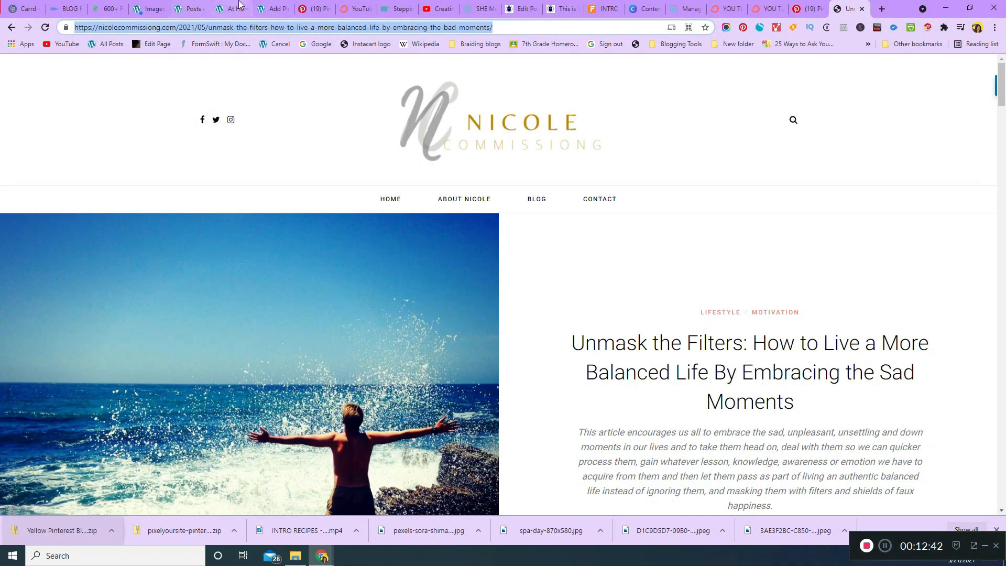
Step: Copy the article's URL and paste it as the second pin's destination link in the Pinterest pin builder
click(446, 9)
click(309, 7)
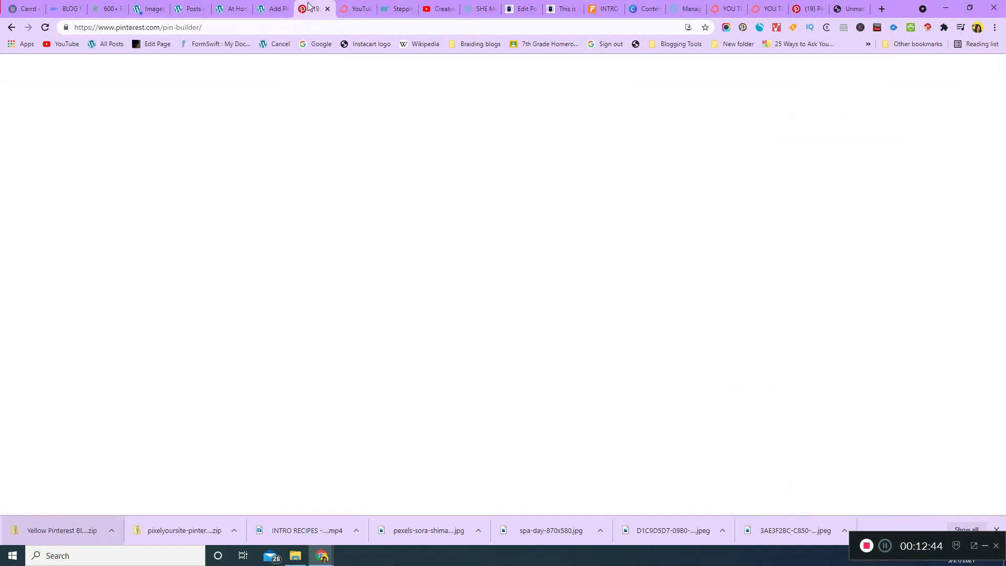
drag(990, 326, 993, 371)
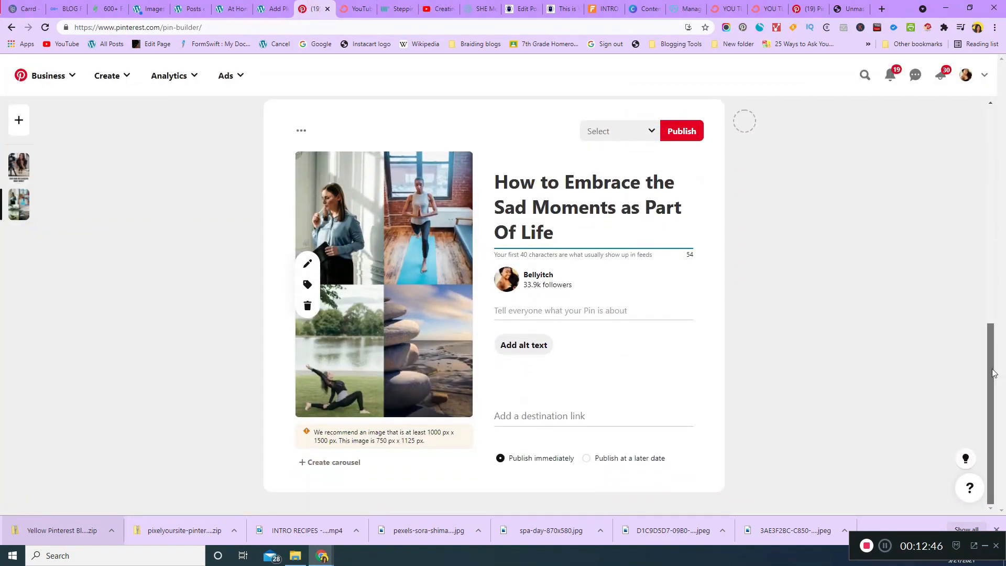
double_click(601, 418)
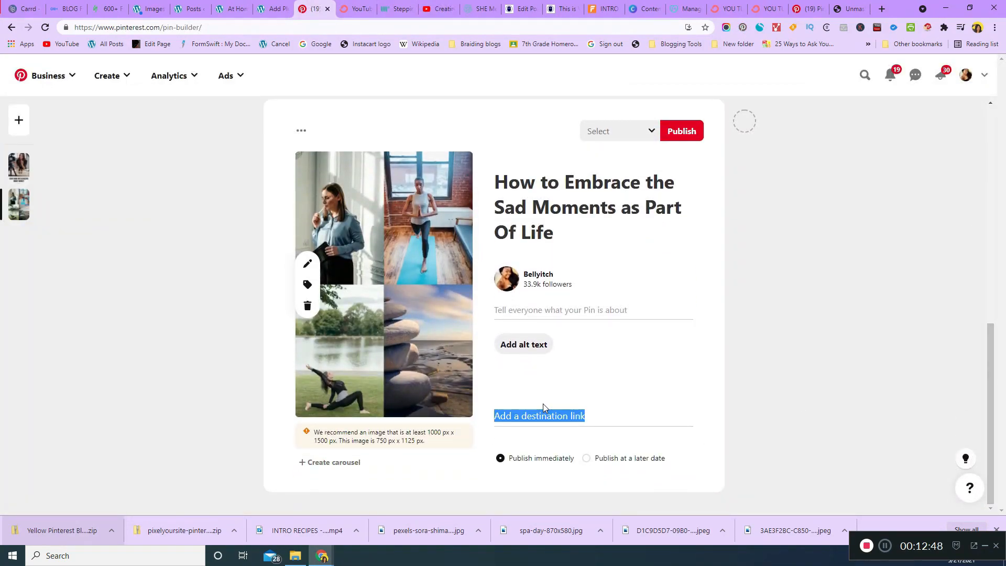
right_click(560, 412)
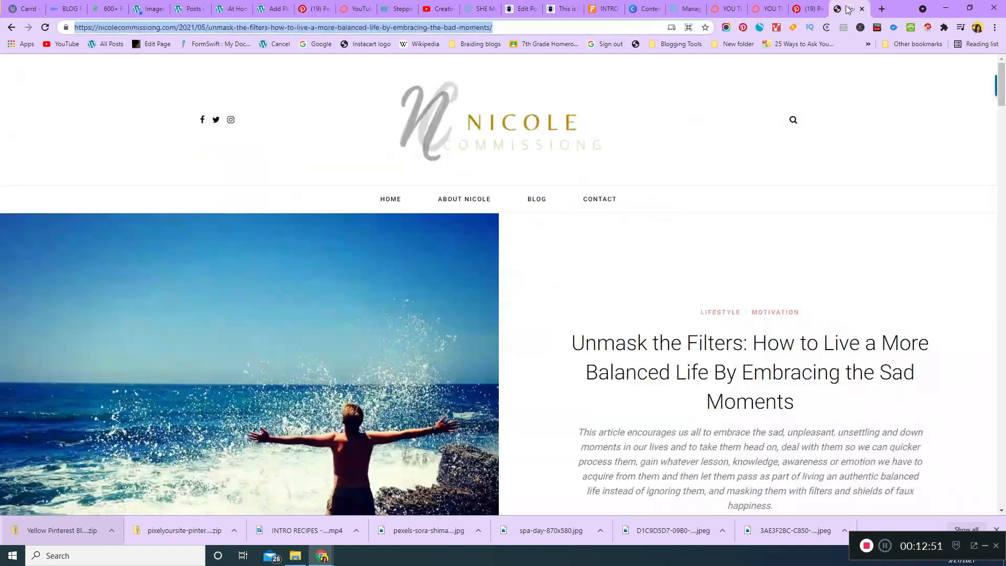
click(845, 9)
click(807, 8)
click(315, 9)
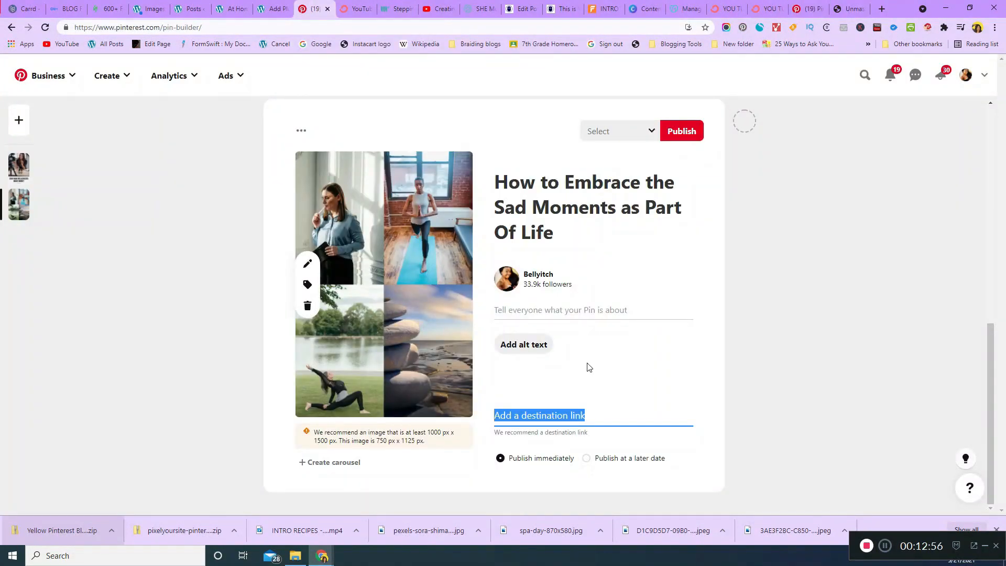
click(598, 414)
right_click(594, 415)
click(633, 304)
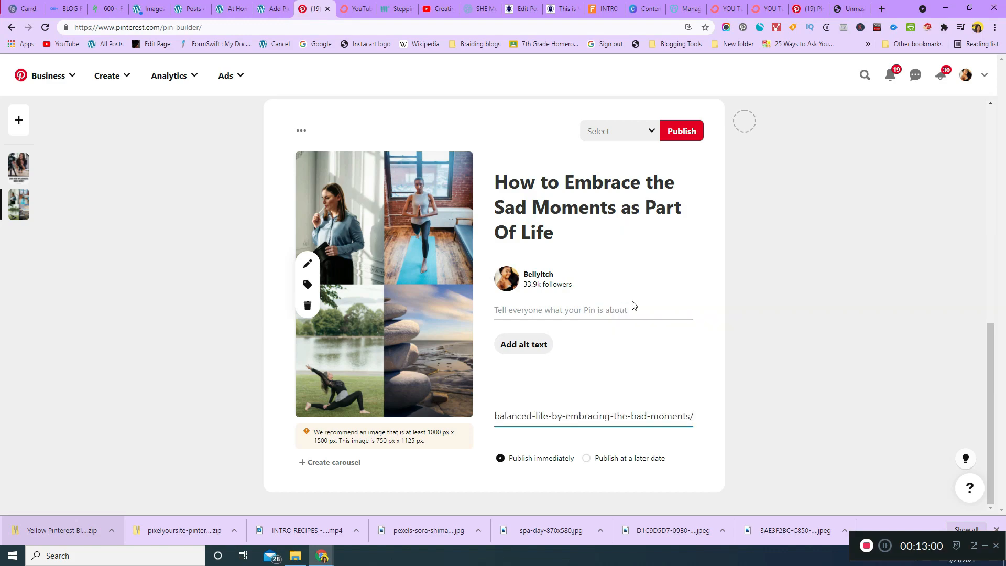
Step: Copy the summary paragraph under the "Unmask the Filters" article's title and paste it as the second pin's description
click(533, 308)
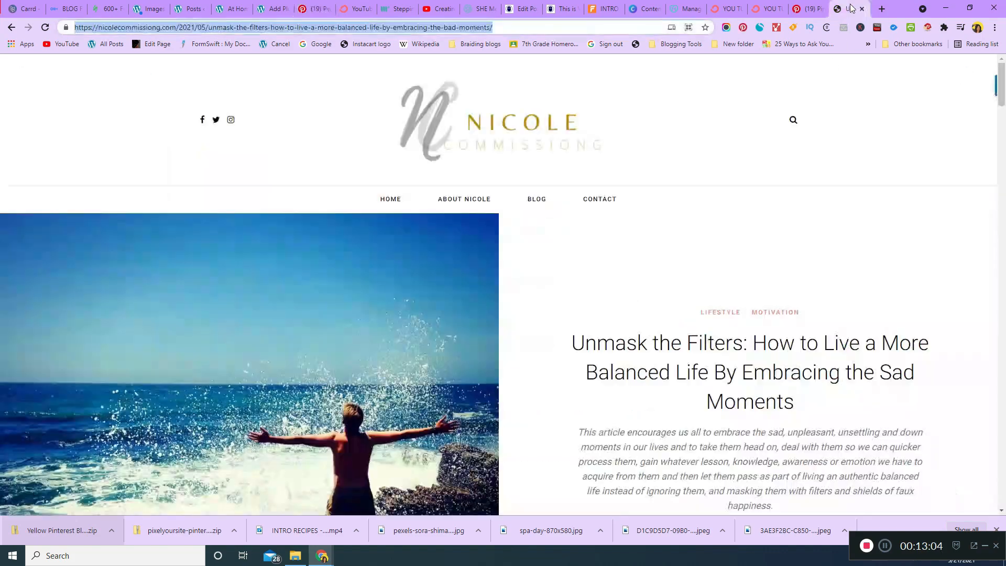
click(852, 9)
scroll(891, 157, down, 3)
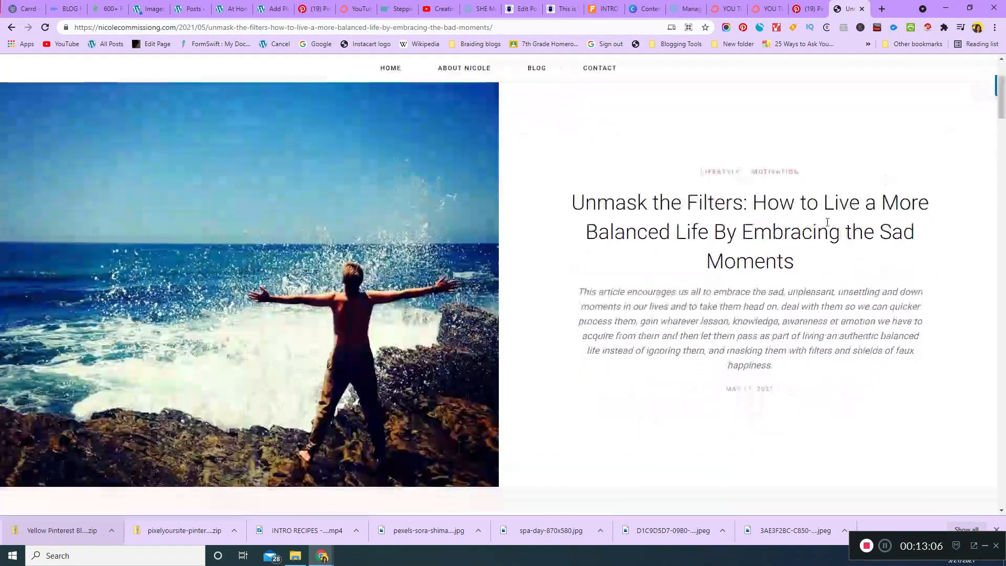
drag(780, 368, 576, 299)
key(ctrl+c)
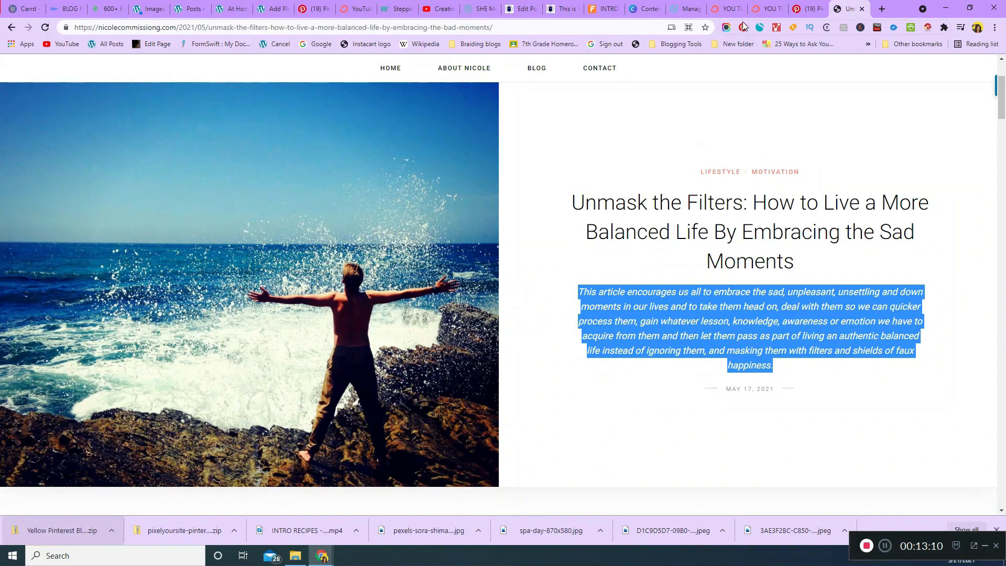
click(434, 8)
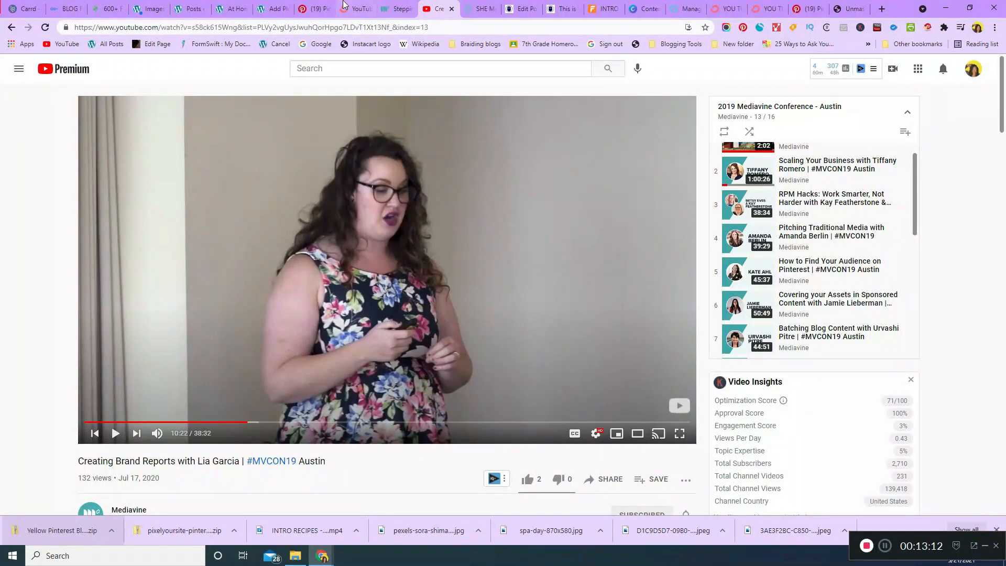
click(315, 9)
click(619, 313)
key(ctrl+v)
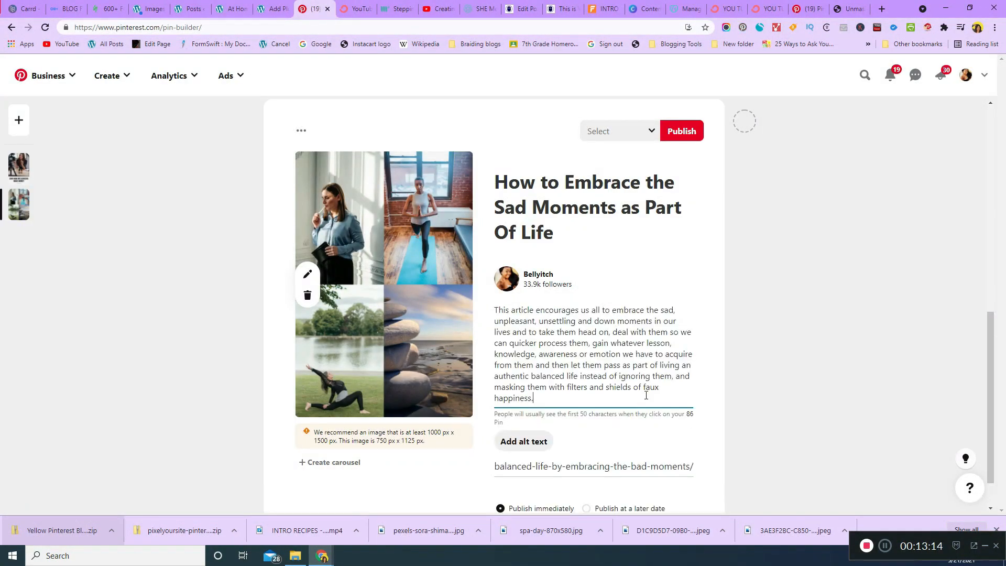
Step: Give the second pin the alt text "various photos of women doing yoga, contemplating and also serene outdoor and indoor settings in article about embracing sad moments."
click(529, 445)
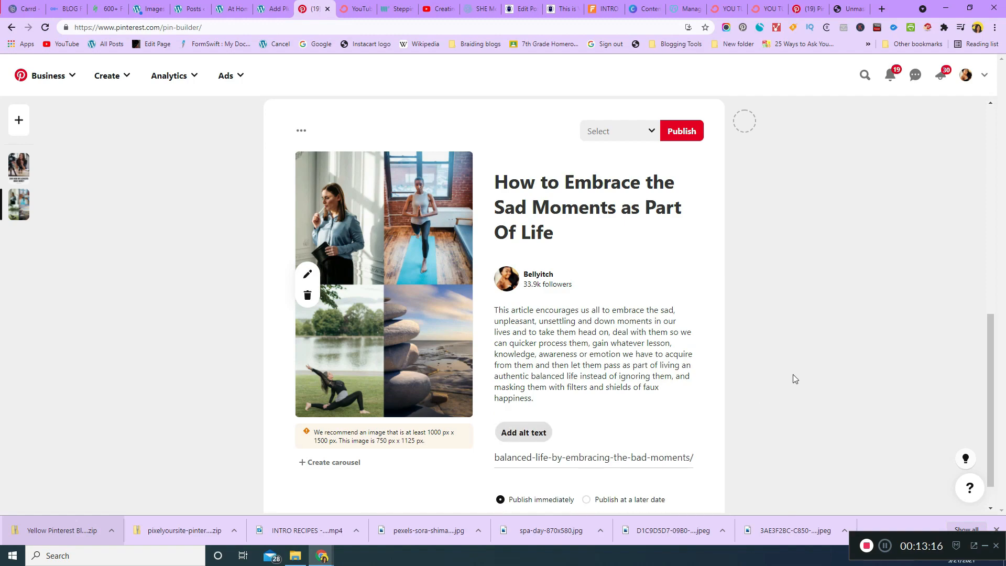
click(539, 436)
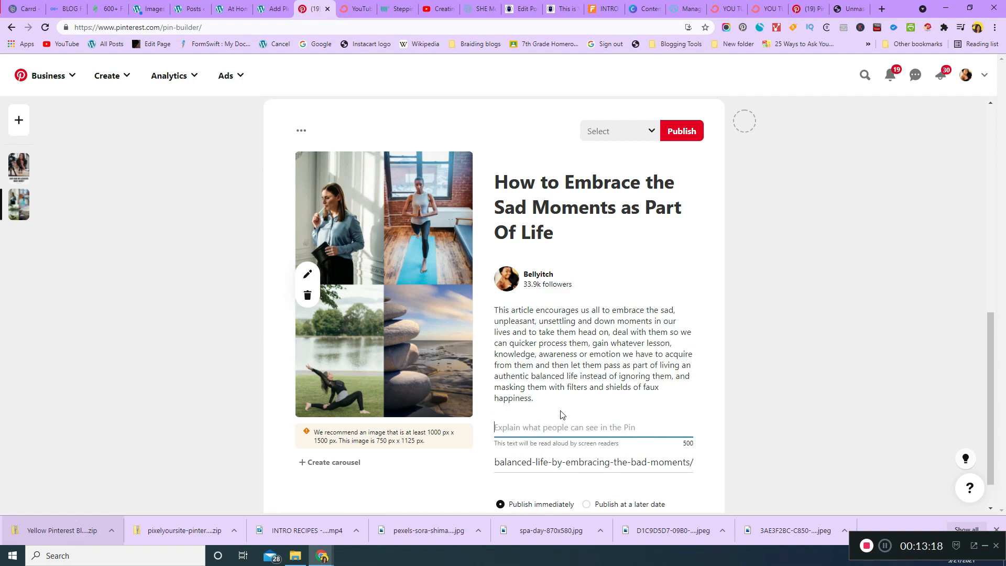
text(various photos of women doi)
key(BackSpace)
text(g yoga, conet)
key(BackSpace)
key(BackSpace)
text(templart)
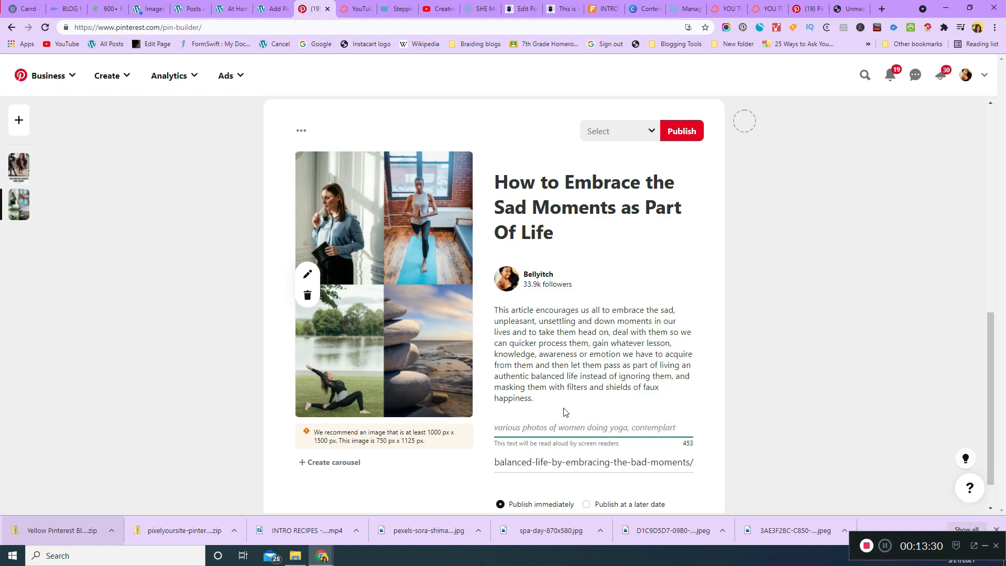
key(BackSpace)
key(BackSpace)
text(ting and also)
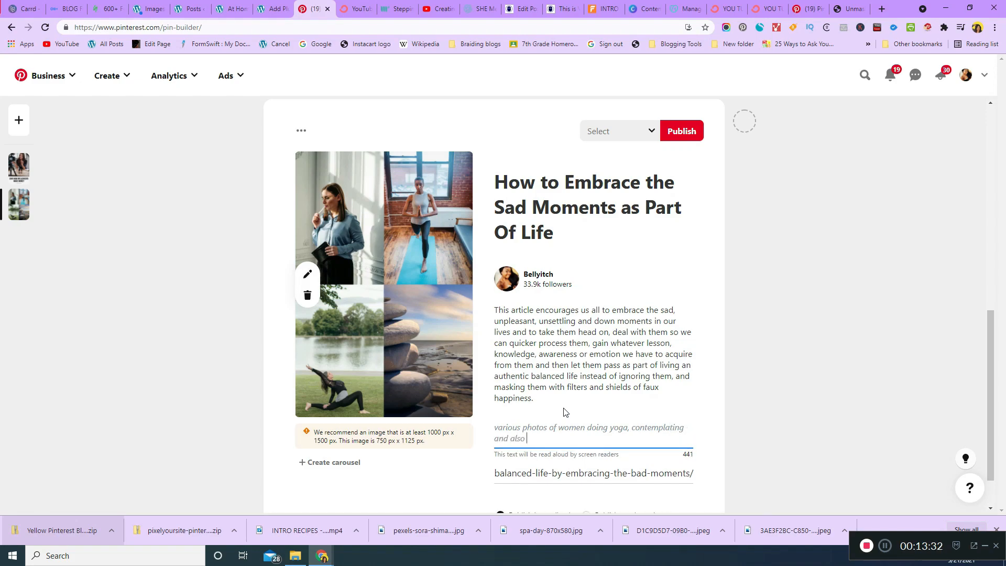
text(serene outdoor and indoor settings in ar)
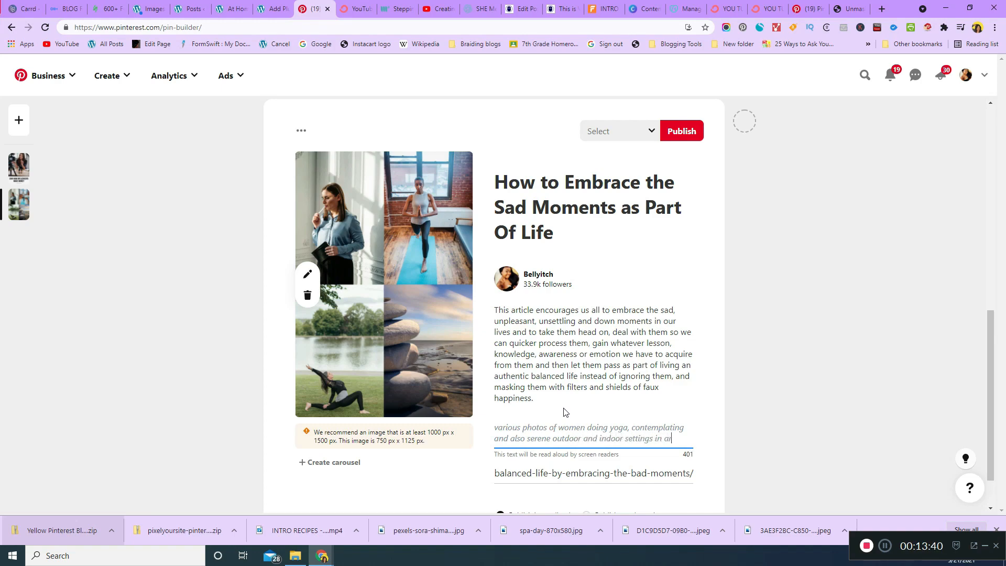
text(ticle about e)
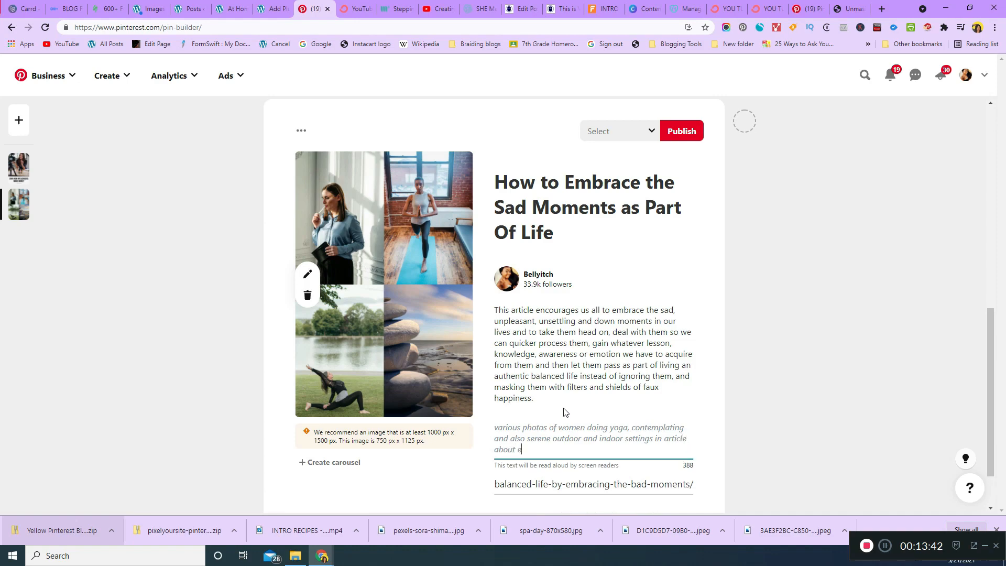
text(mbracing sad moments.)
click(545, 396)
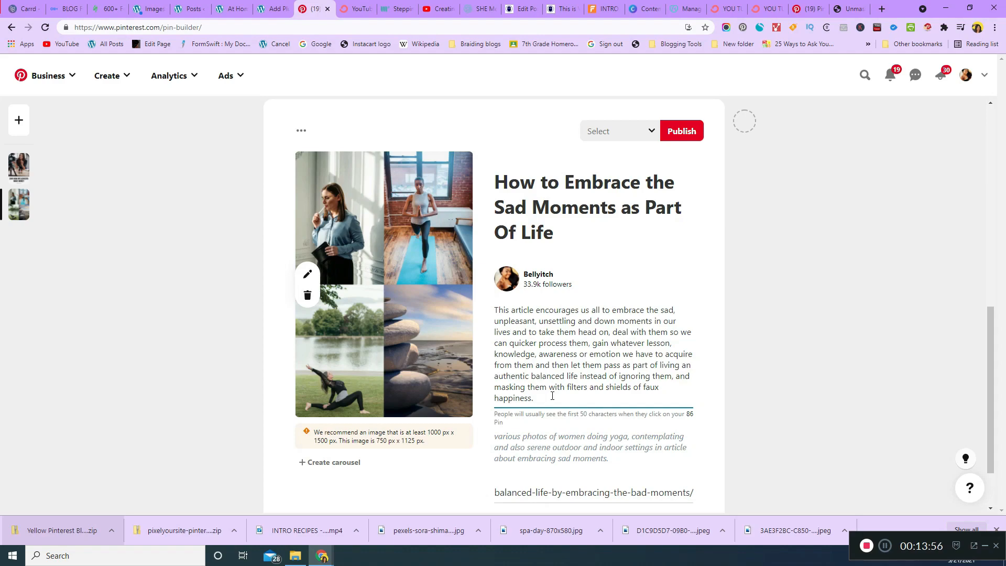
Step: Set the second pin to publish at a later date, choosing May 21, 2021 and leaving the time at 12:00 PM
scroll(1003, 361, down, 2)
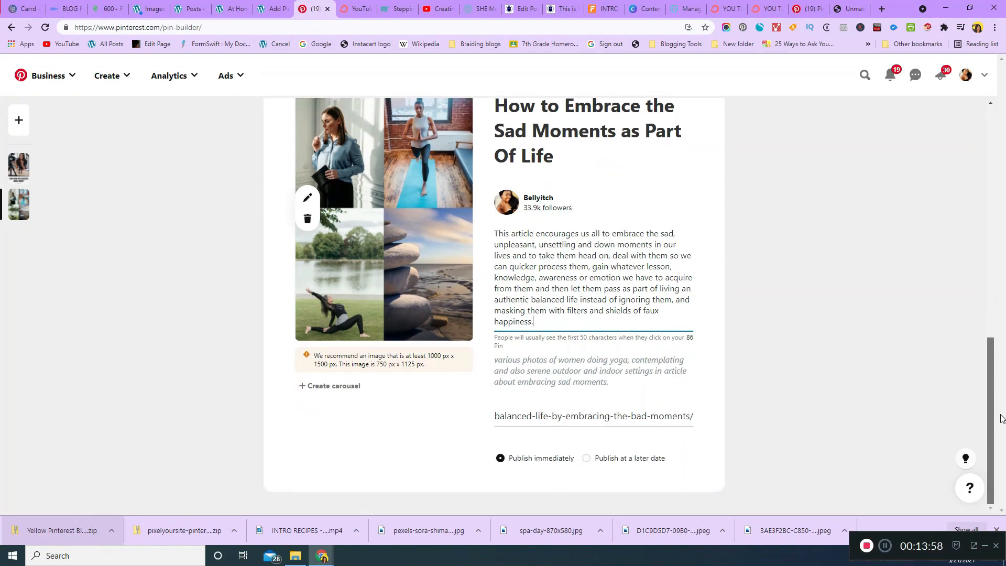
click(586, 461)
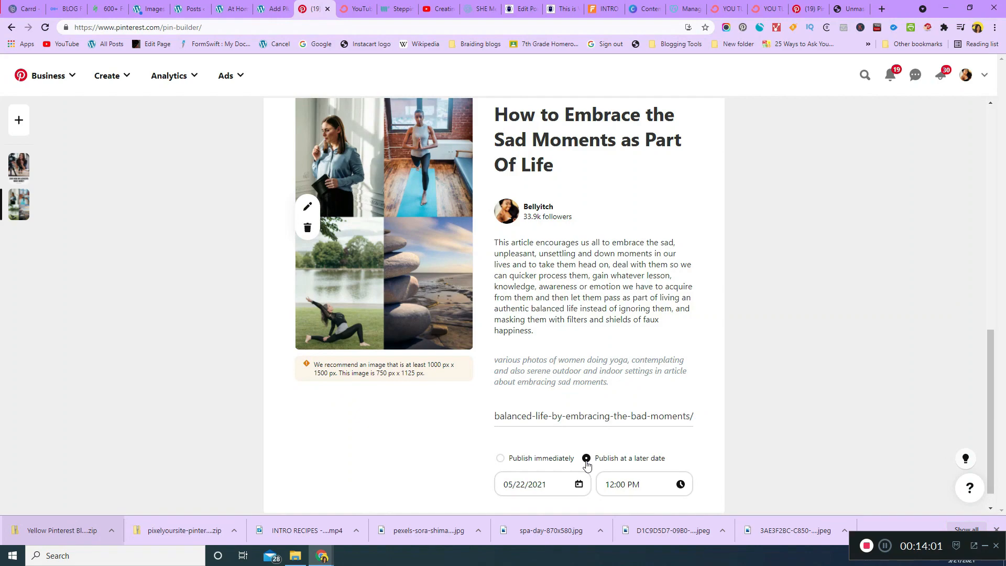
click(569, 488)
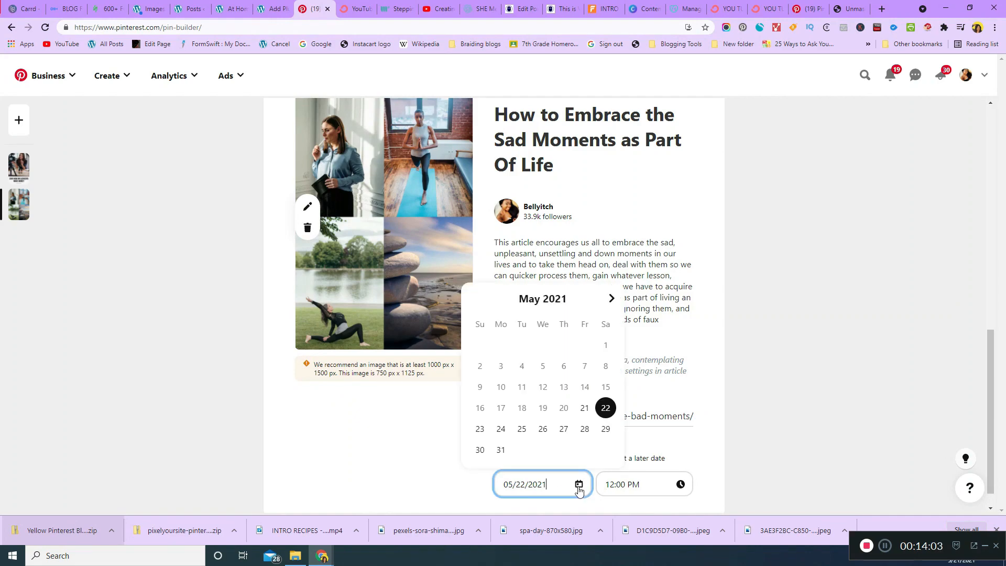
click(586, 410)
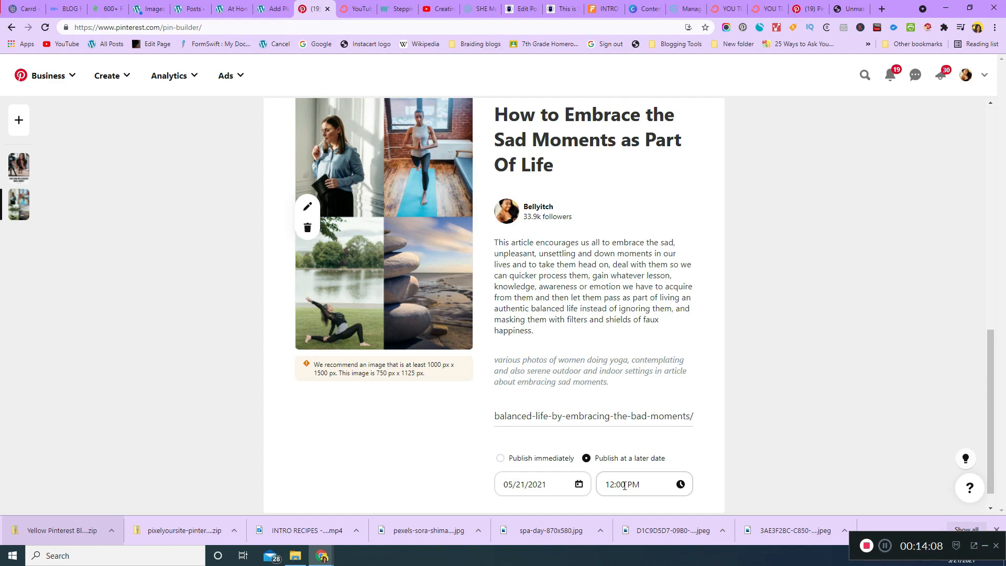
click(624, 486)
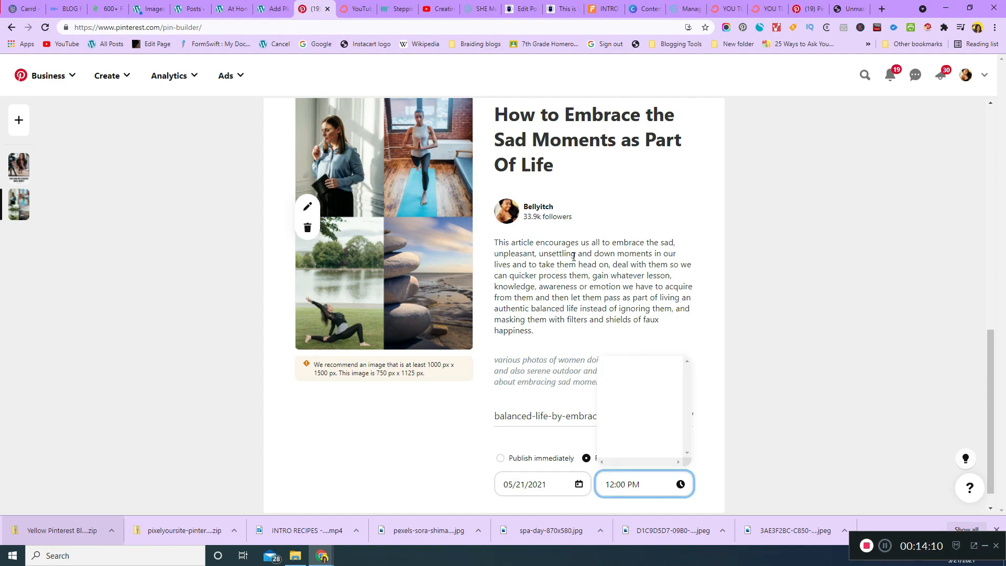
click(648, 223)
Step: Choose the "Health, Running & Workin..." board for the "How to Embrace the Sad Moments as Part Of Life" pin
scroll(1004, 405, up, 4)
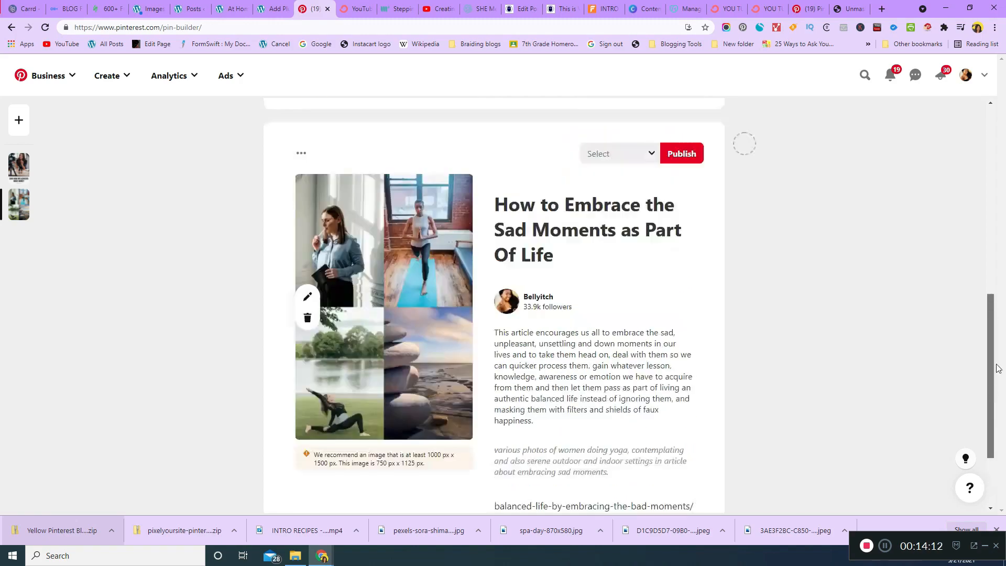
click(654, 274)
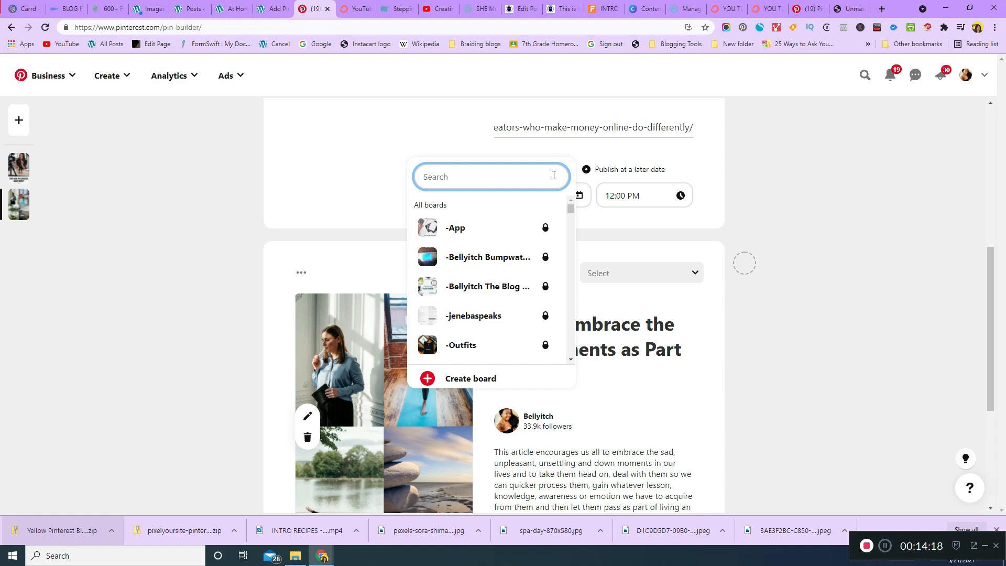
text(a)
drag(570, 211, 580, 274)
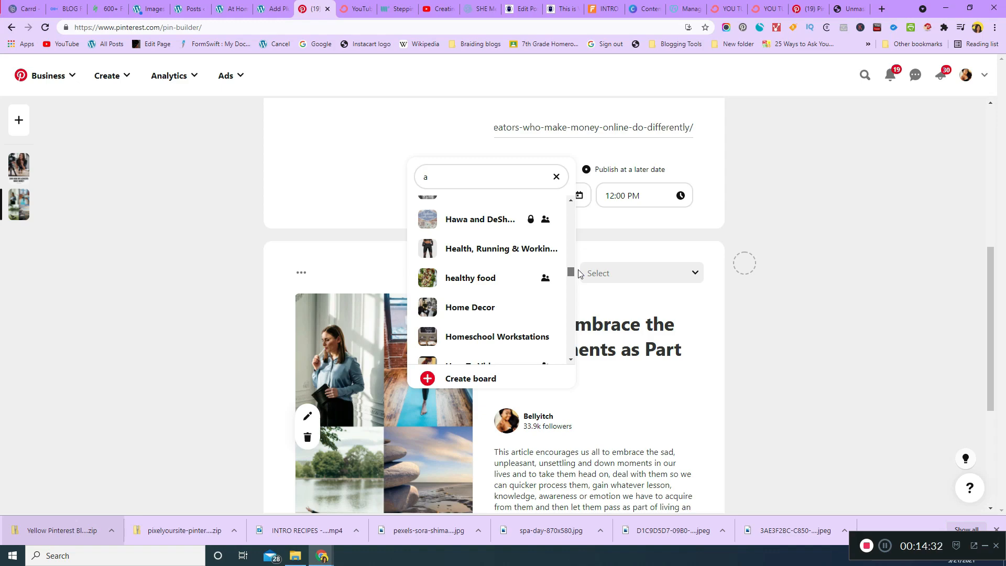
click(487, 250)
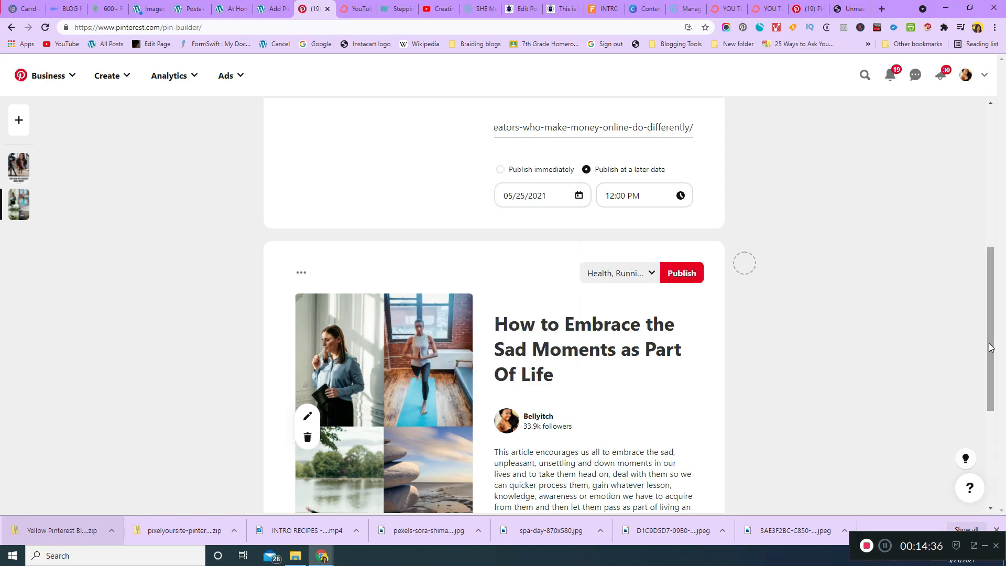
Step: Search the boards for "je" and publish the scheduled "Shh! Blogging Money Making Secrets Revealed" pin to the Jenebaspeaks.c... board
drag(993, 338, 970, 211)
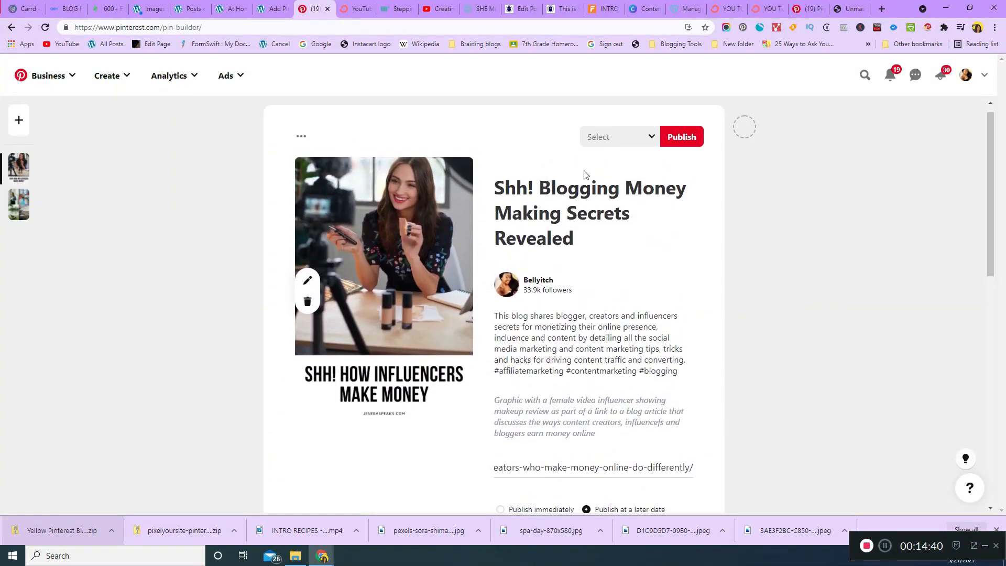
click(651, 138)
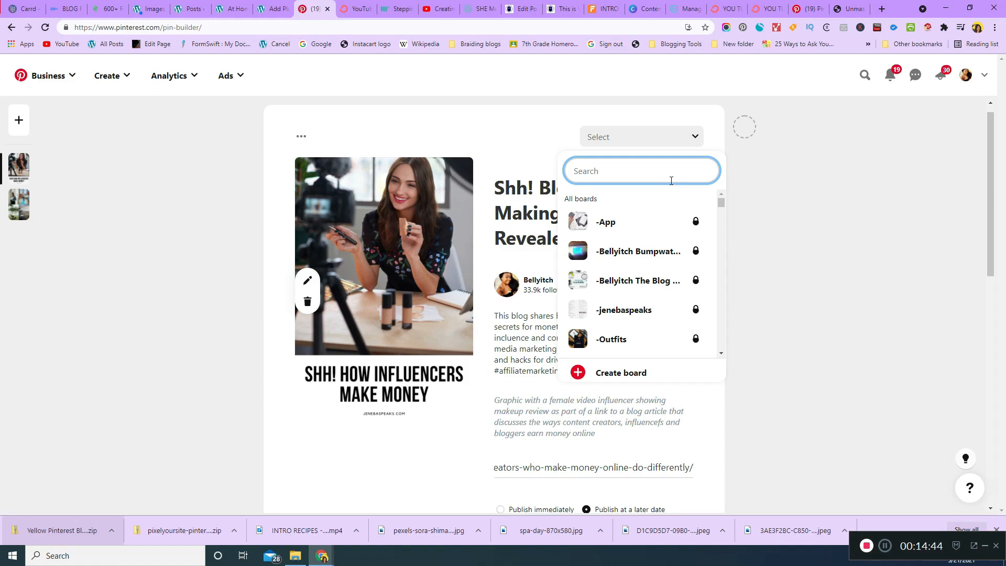
text(je)
mouse_move(690, 274)
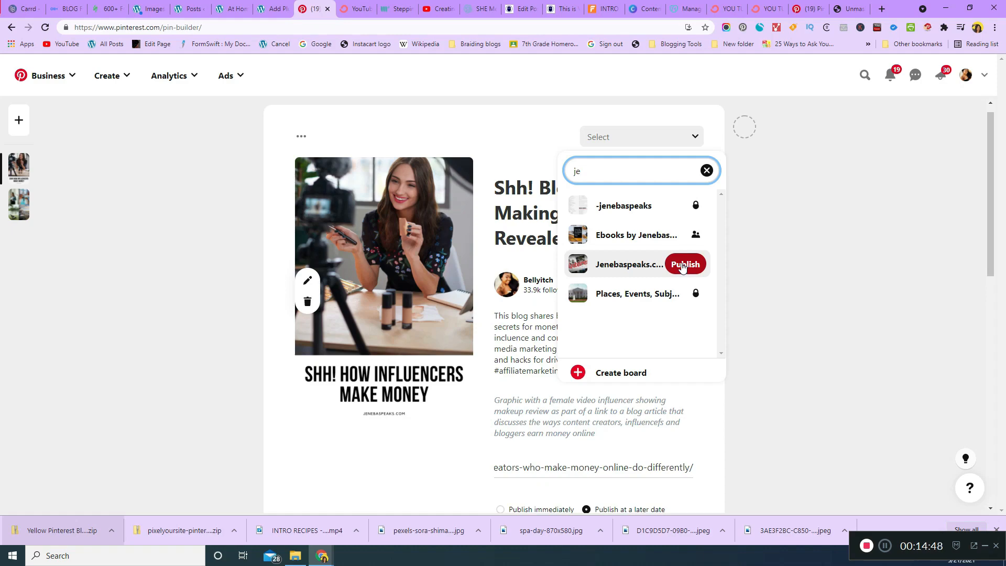
click(682, 265)
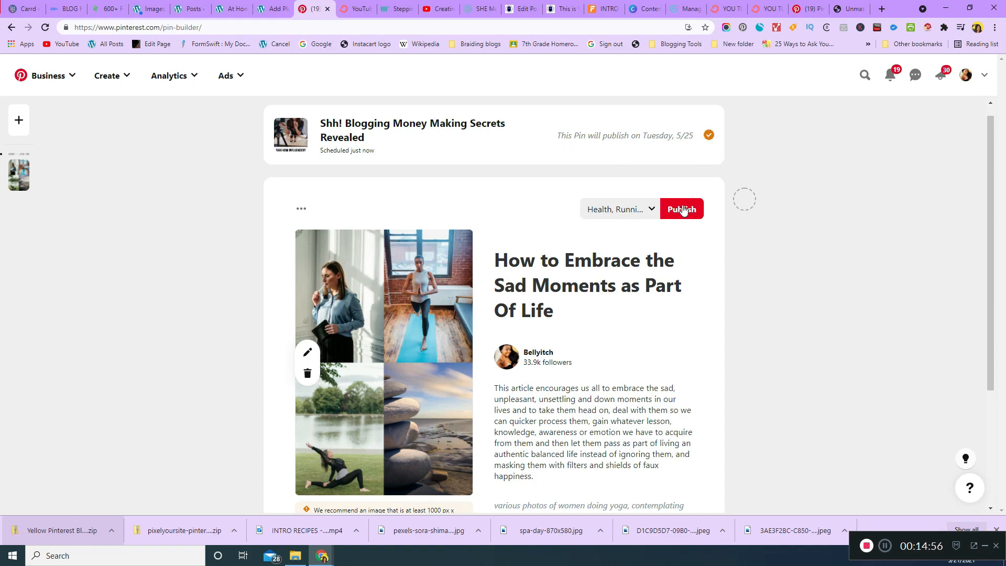
Step: Try to publish the "How to Embrace the Sad Moments as Part Of Life" pin and check its scheduling settings
drag(992, 286, 991, 270)
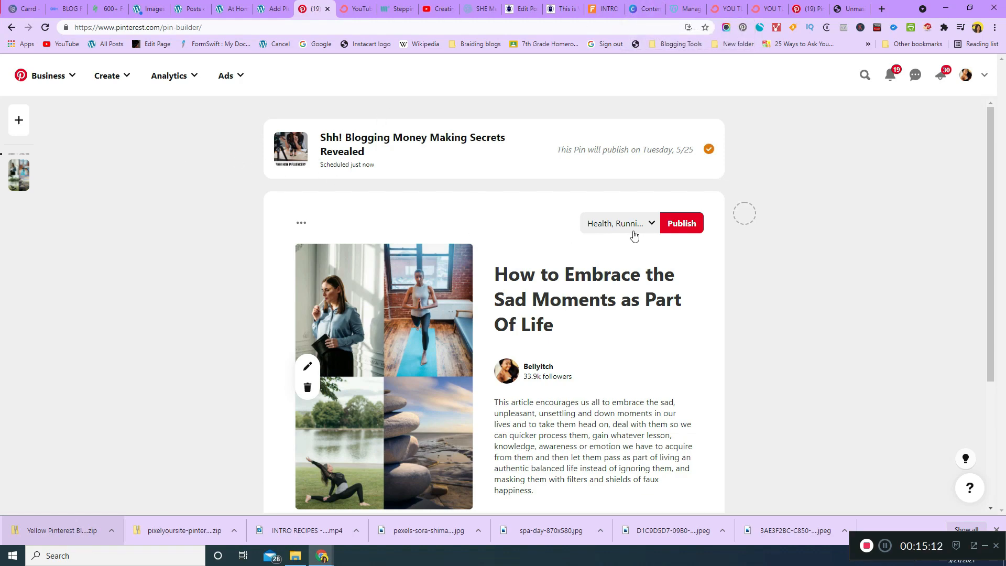
click(679, 226)
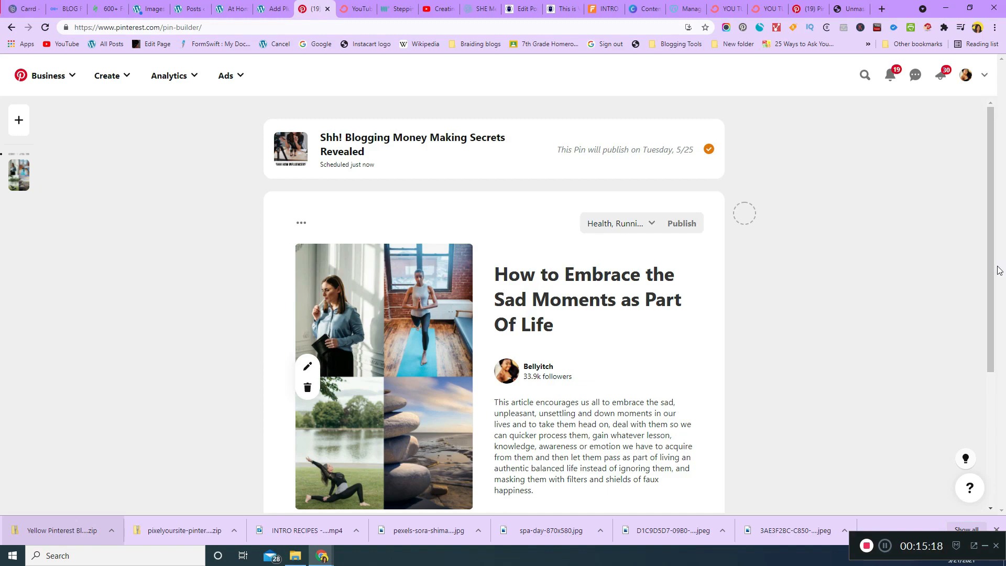
drag(997, 267, 968, 385)
scroll(405, 363, down, 1)
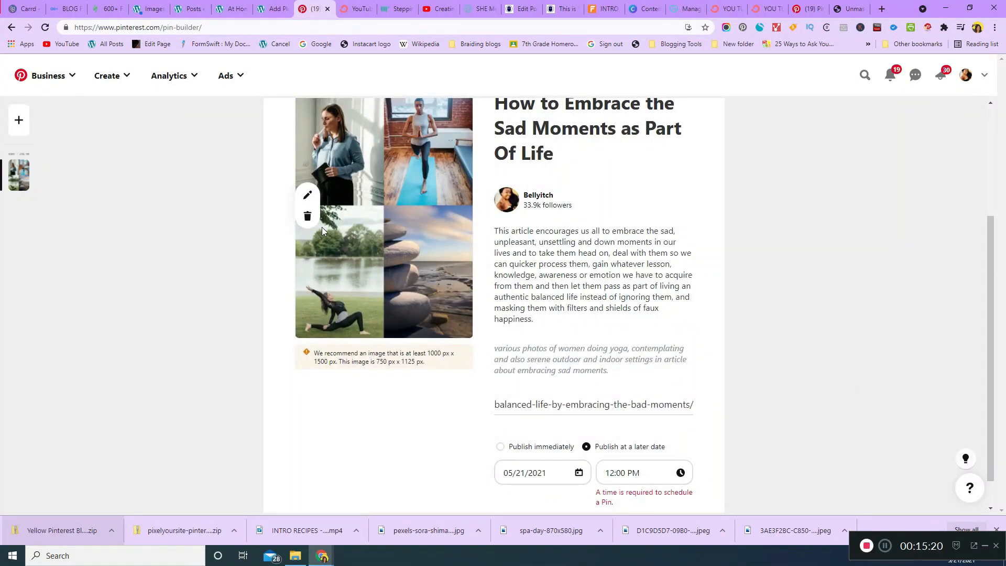
click(308, 197)
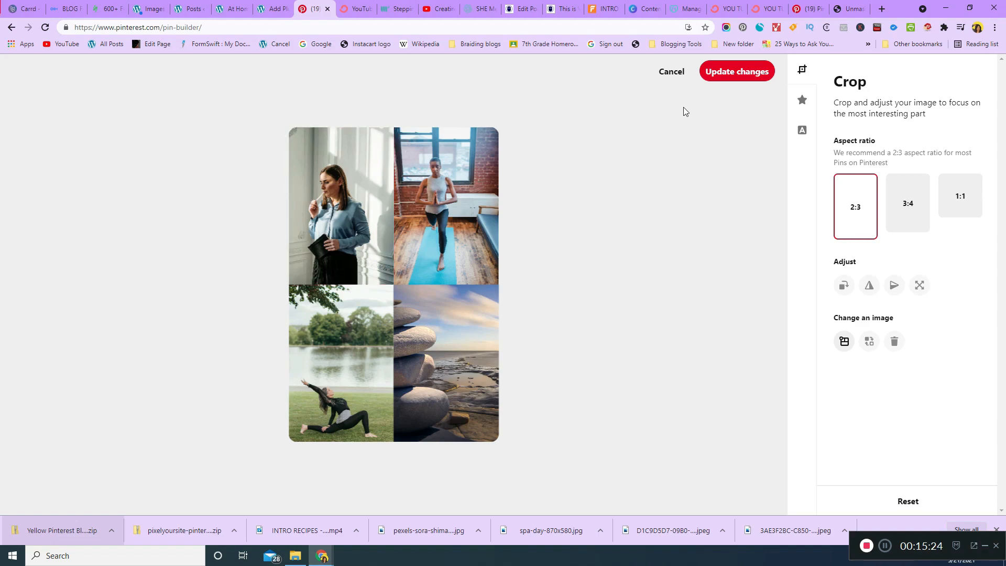
click(672, 72)
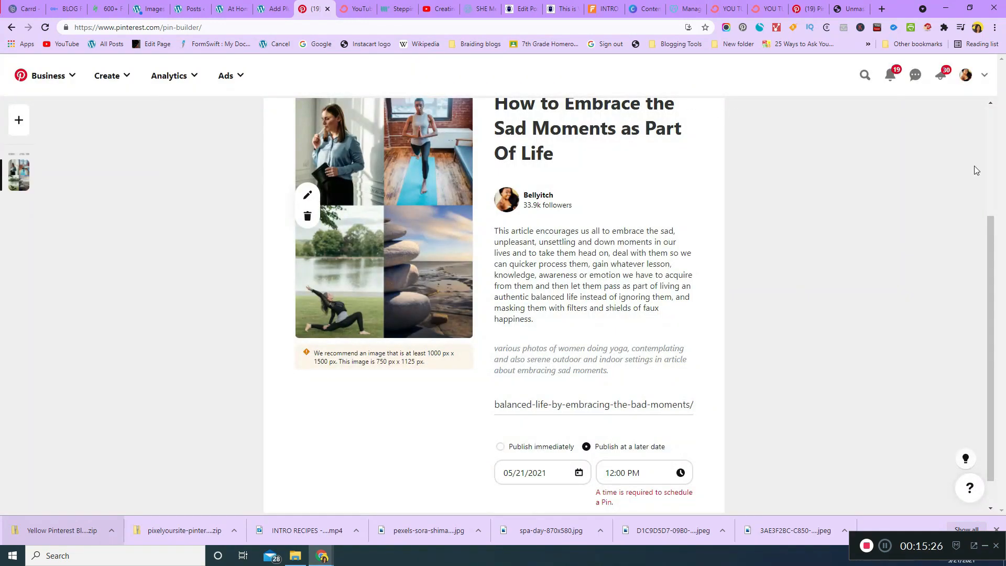
key(ctrl+a)
drag(992, 273, 1002, 129)
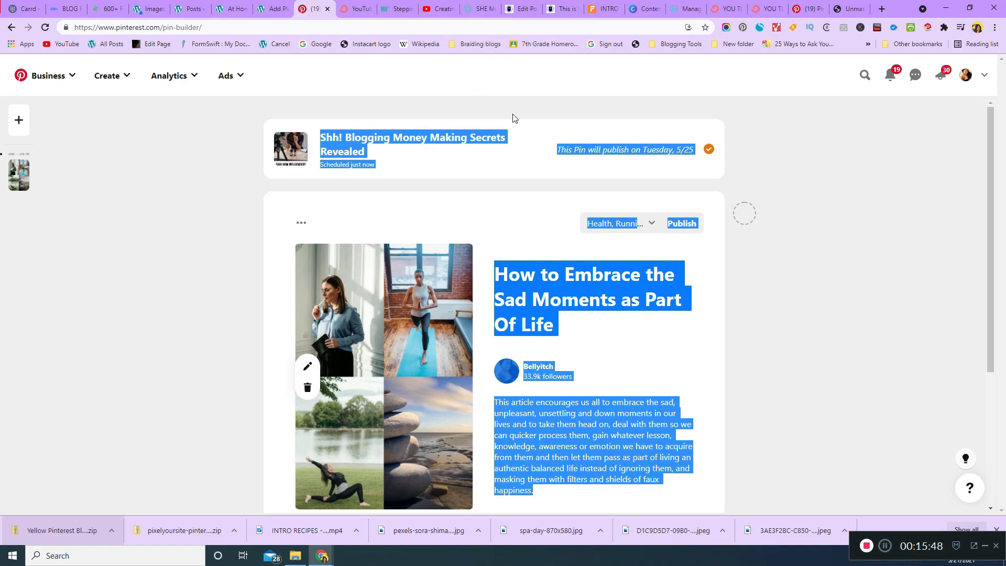
click(755, 157)
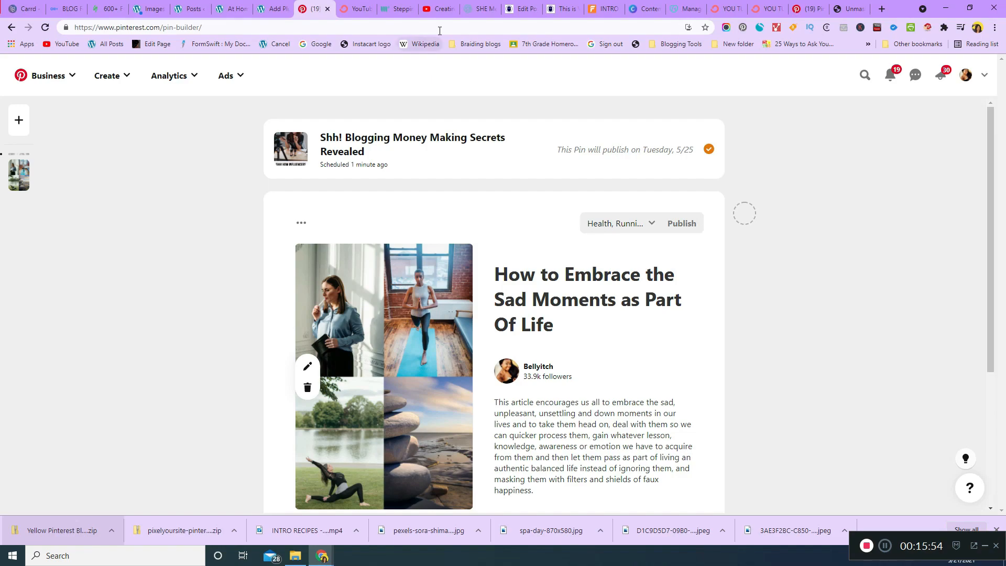
Step: Switch to the open live blog article about what creators who make money online do differently
click(440, 8)
click(315, 8)
click(524, 6)
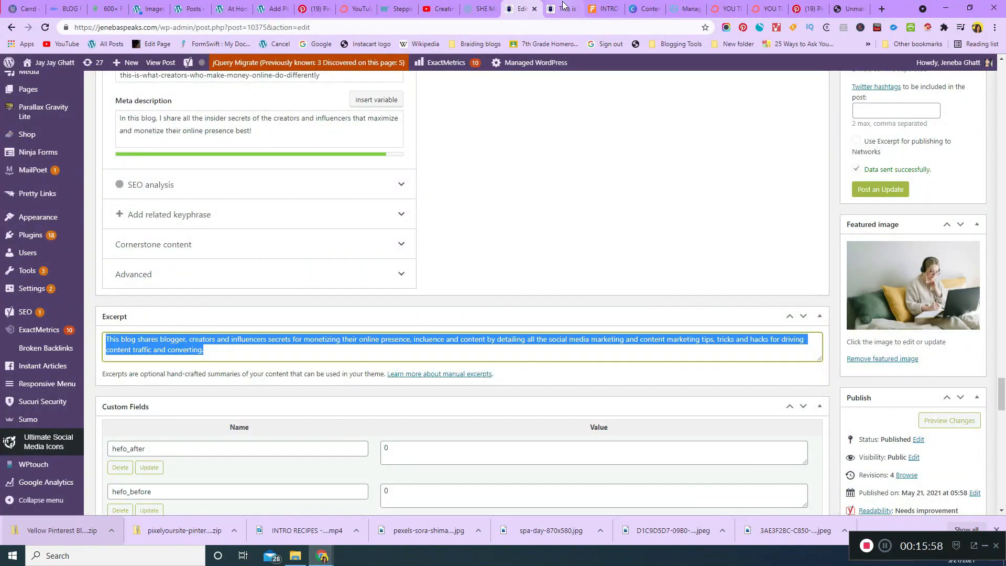
click(559, 10)
Step: Save the article's image of hands typing on a laptop beside a coffee cup to the Blogging board on Pinterest
scroll(998, 248, down, 20)
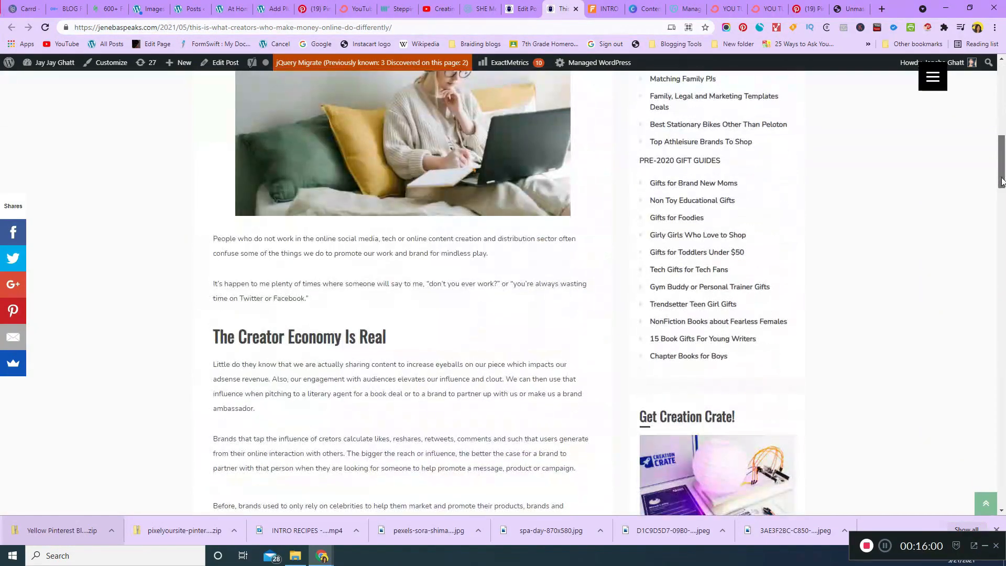
scroll(997, 249, down, 7)
scroll(220, 303, up, 2)
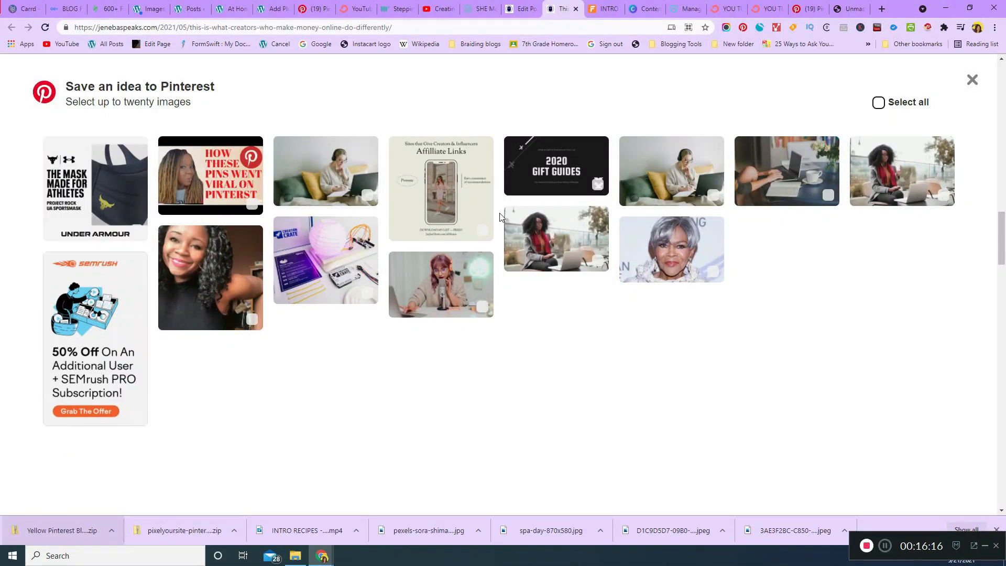
click(815, 198)
click(954, 497)
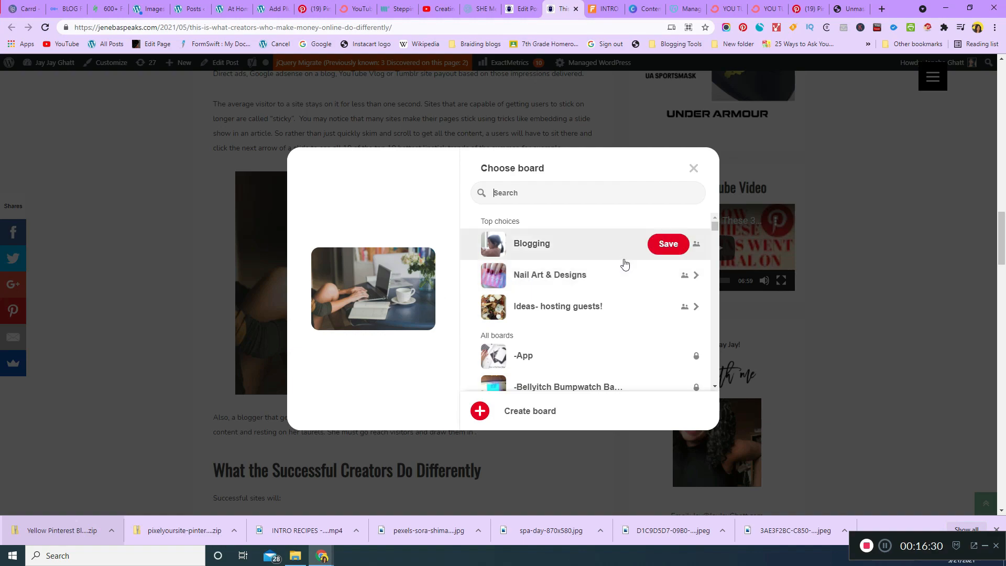
click(663, 250)
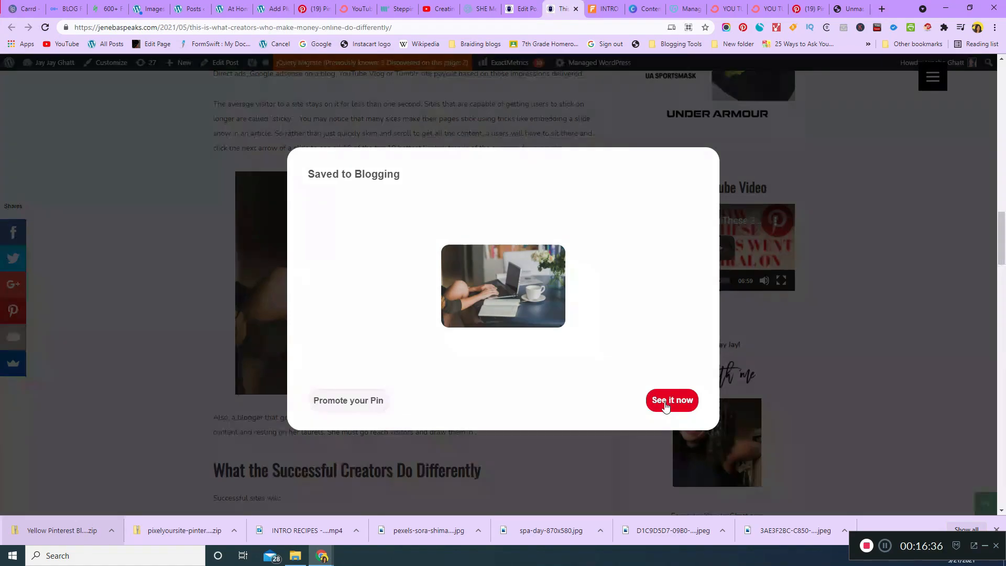
Step: Open the newly saved pin on Pinterest, expand its full description and review the pin's details
click(665, 402)
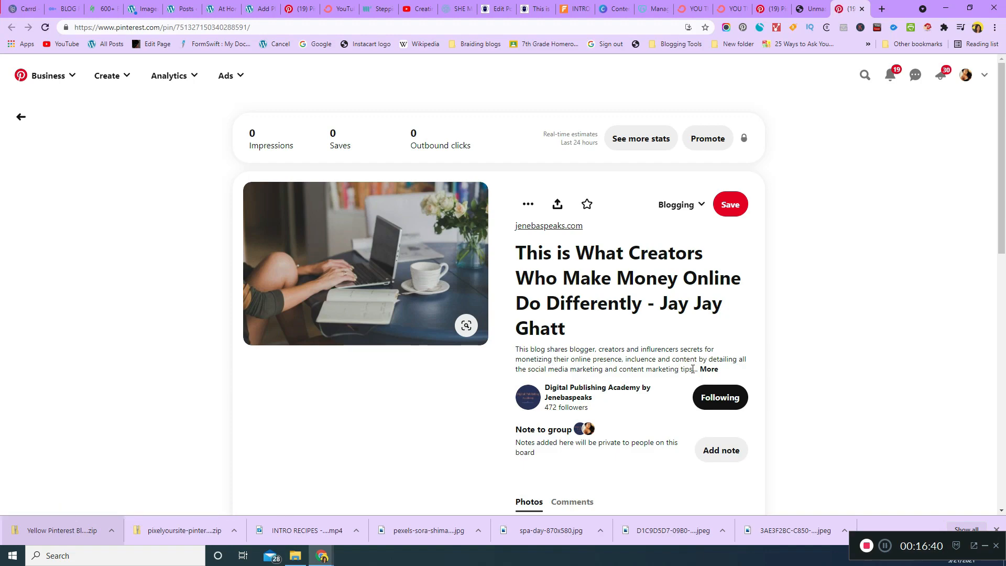
click(708, 369)
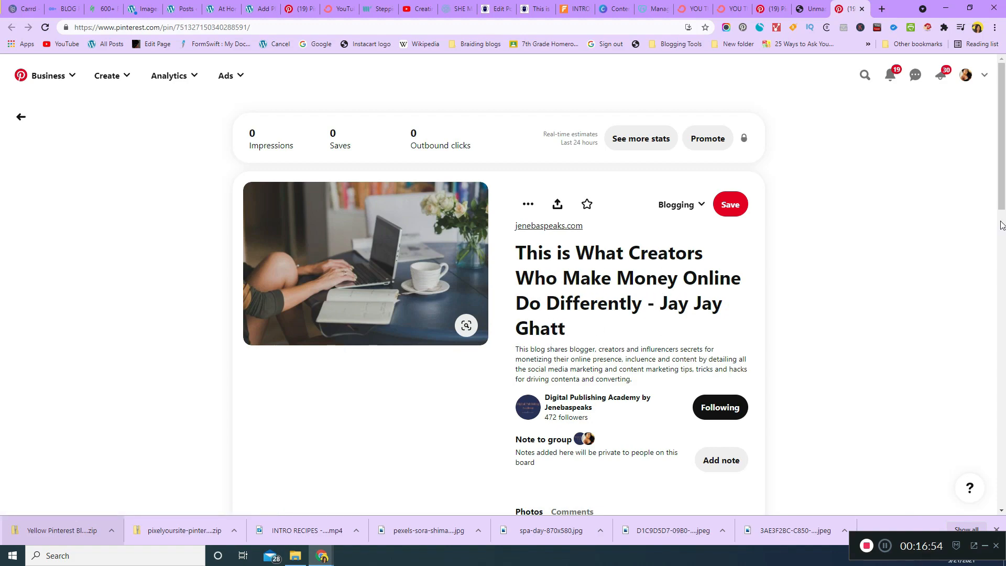
drag(1001, 207, 1002, 243)
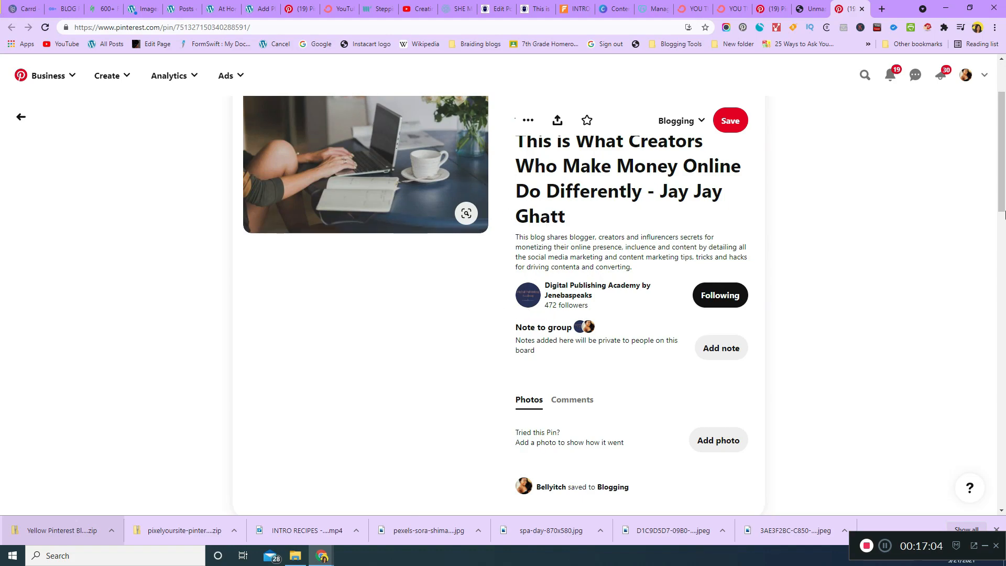
Step: Check the newly saved pin's stats and details along with the Pinterest tag's conversions page
scroll(611, 267, up, 2)
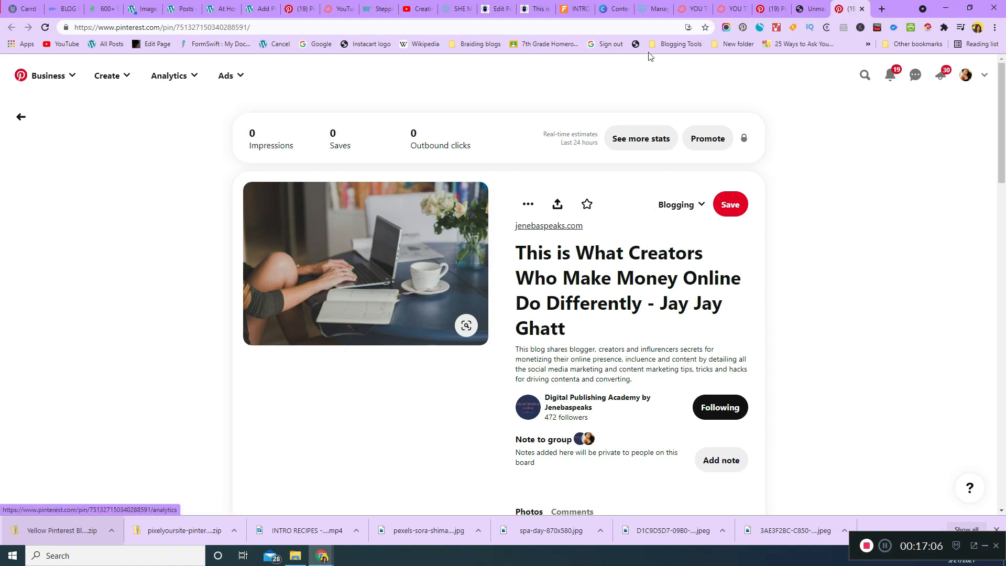
click(771, 8)
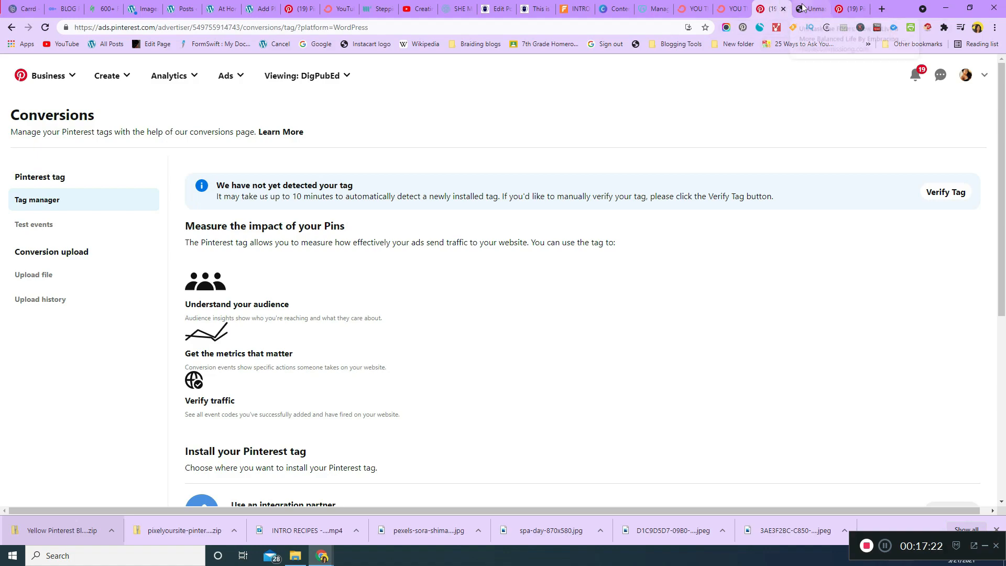
click(840, 7)
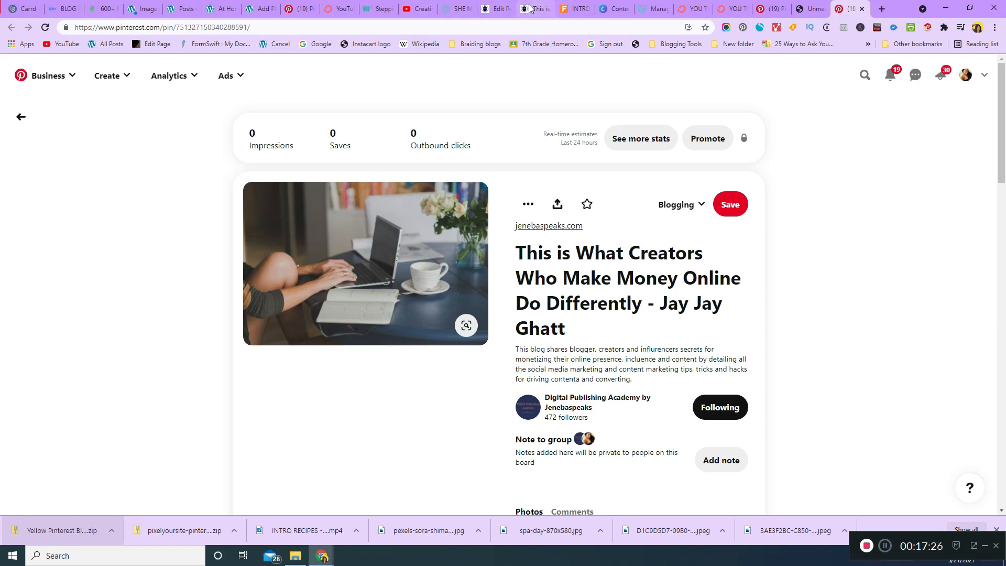
Step: From the live article, start pinning the photo of the woman in a red scarf with a laptop, and close the board chooser without saving
click(546, 8)
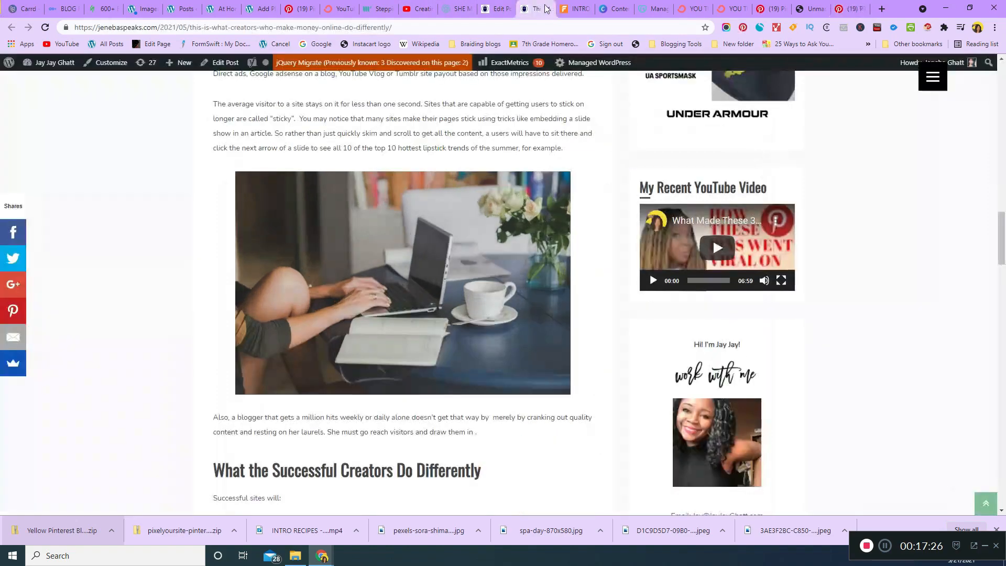
click(21, 318)
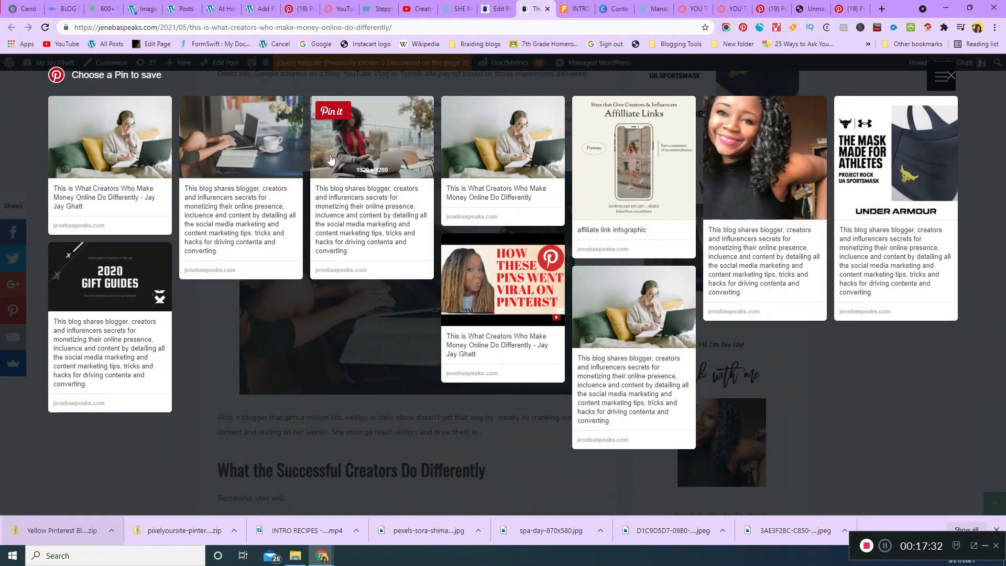
click(331, 112)
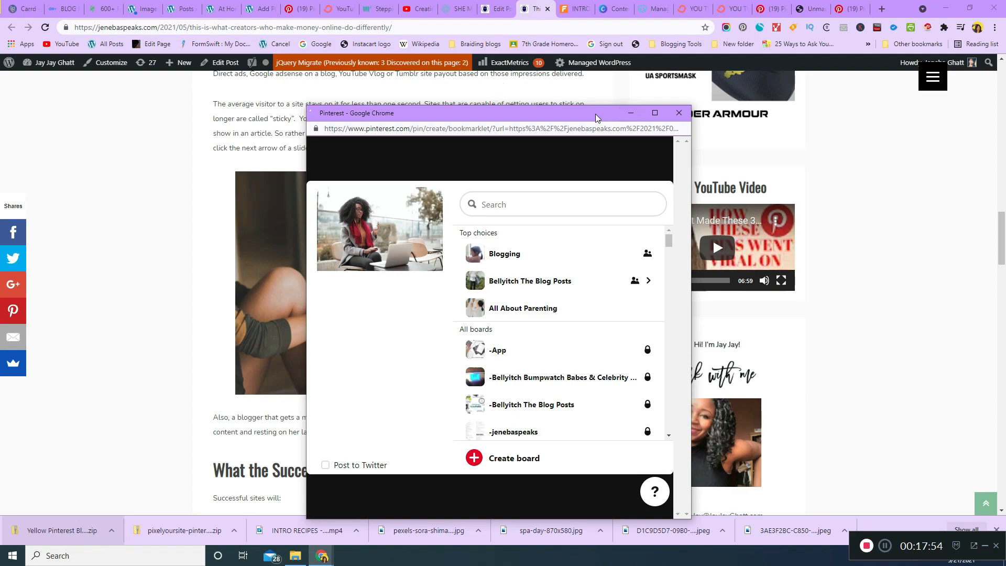
mouse_move(369, 240)
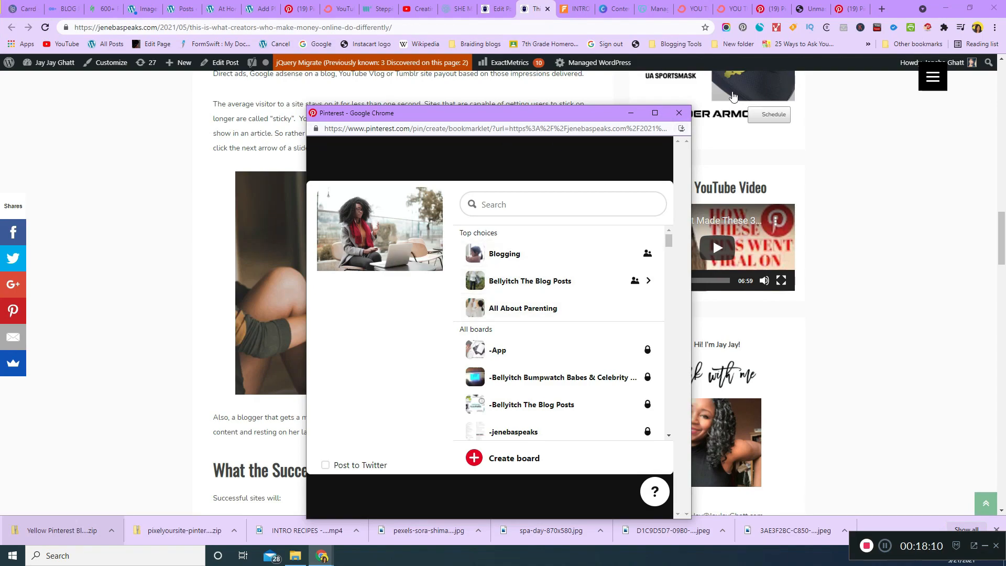
click(679, 113)
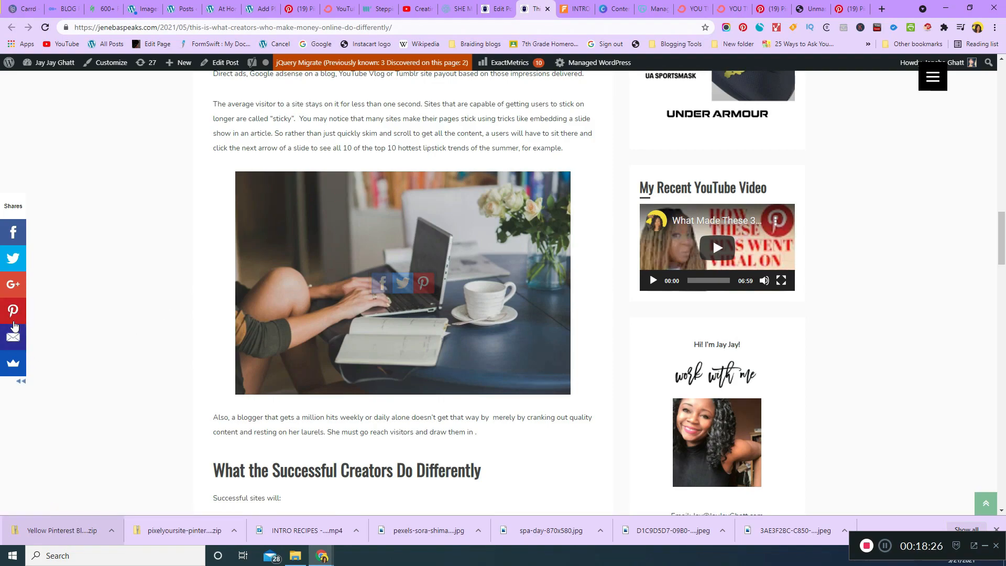
Step: Switch to the article's WordPress editor and update the published post
mouse_move(283, 188)
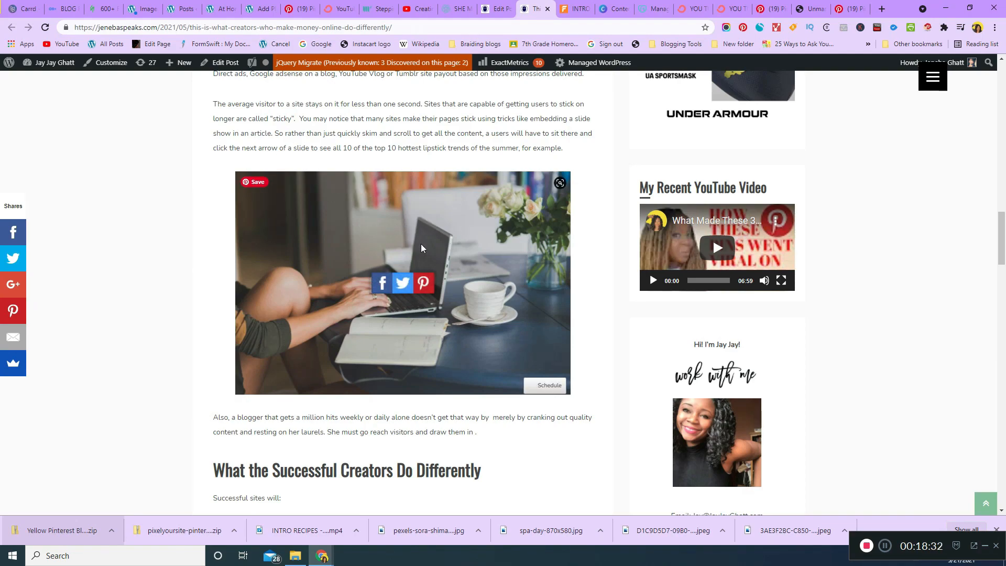
drag(1003, 254, 1002, 429)
click(498, 9)
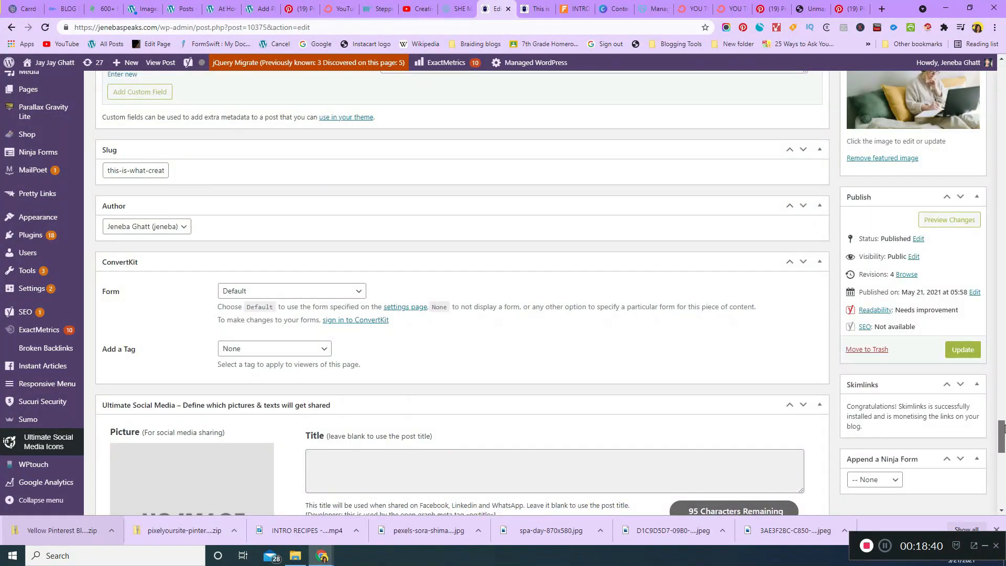
click(963, 350)
Step: Reload the live article and check its affiliate links infographic and the surrounding content sections
click(536, 9)
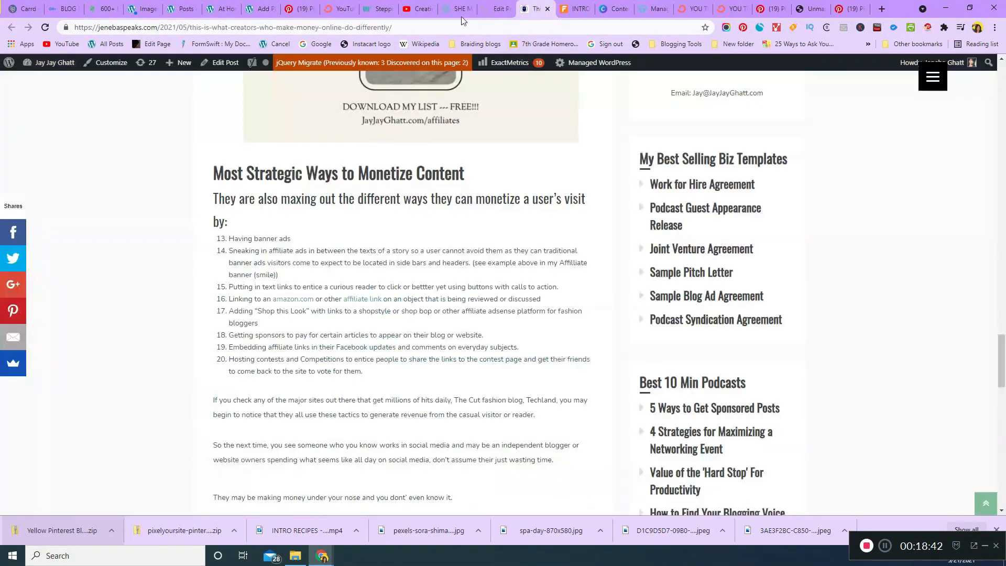
click(45, 28)
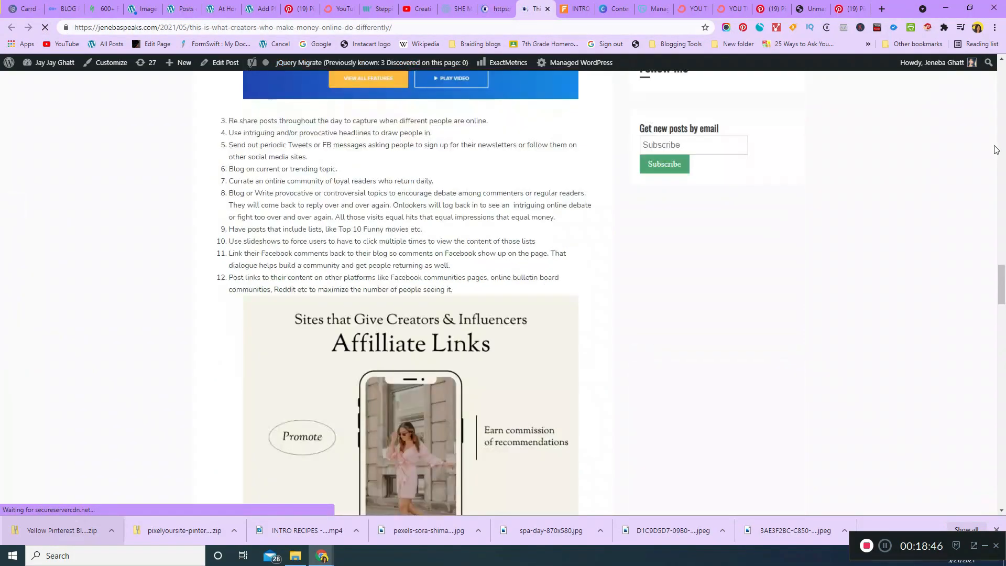
drag(1002, 282, 1004, 339)
scroll(411, 262, up, 2)
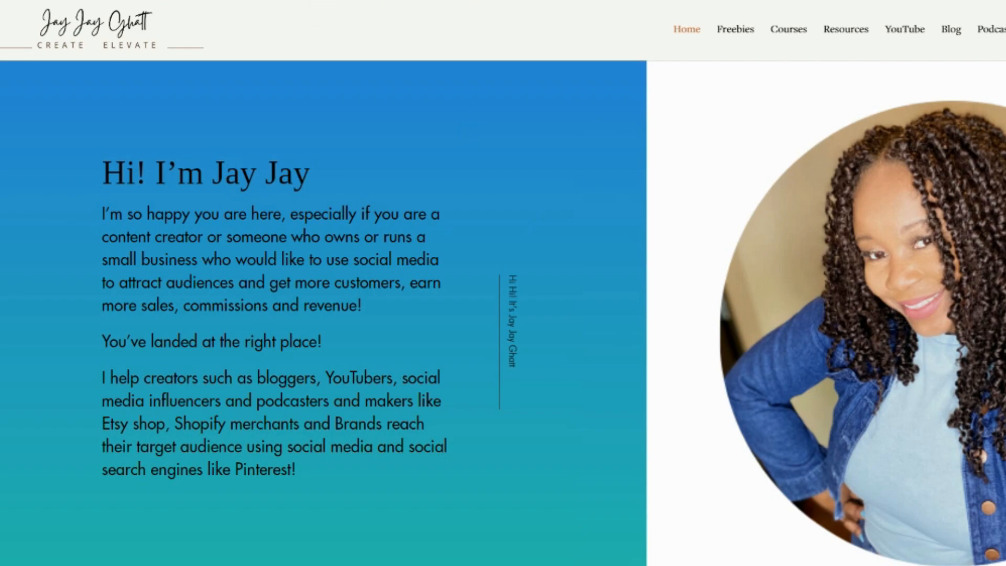
Step: Look through the creator website's Home, Courses and Resources pages for the free courses and the recommended blogging, YouTube and video production tools
scroll(503, 283, down, 10)
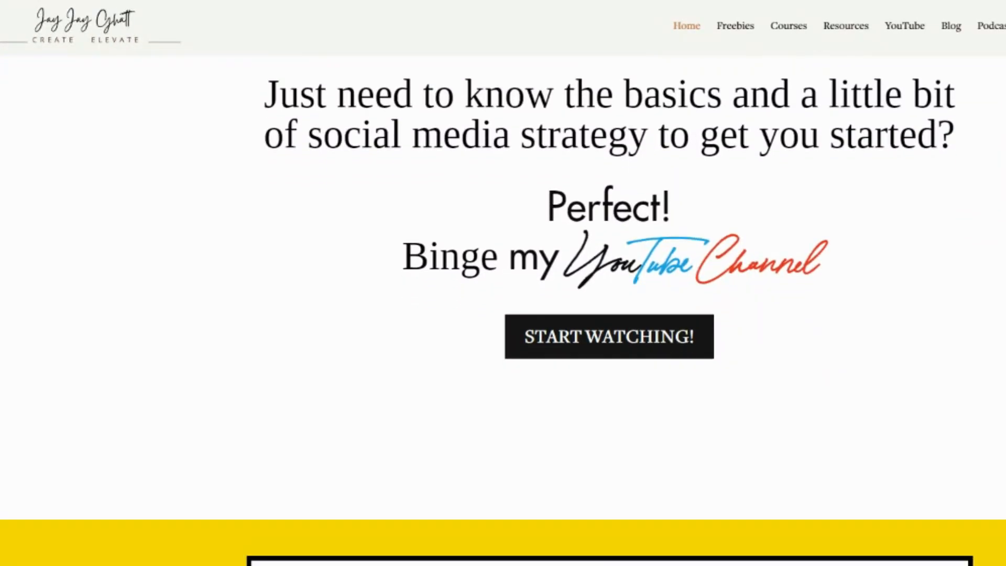
scroll(503, 283, down, 4)
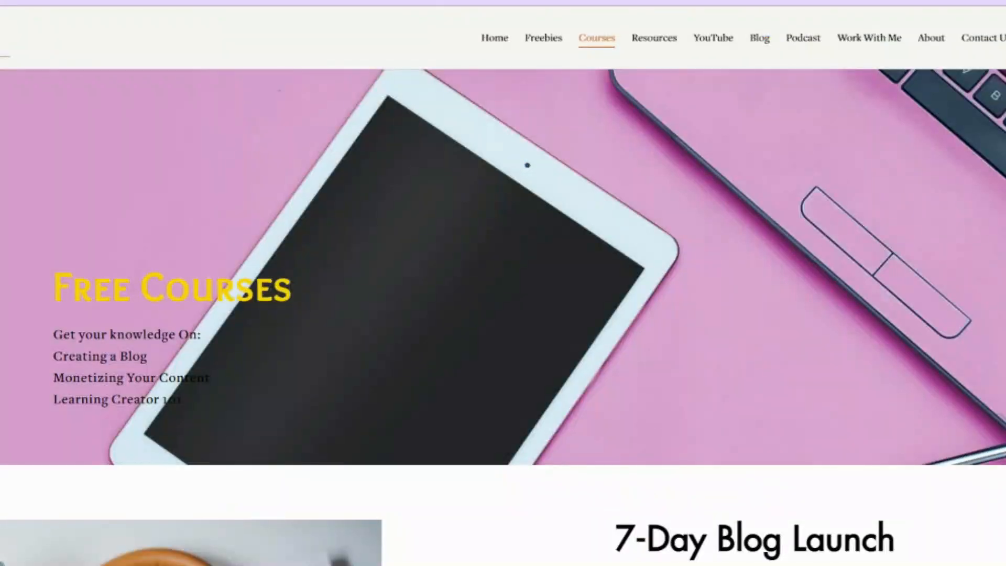
scroll(504, 283, down, 15)
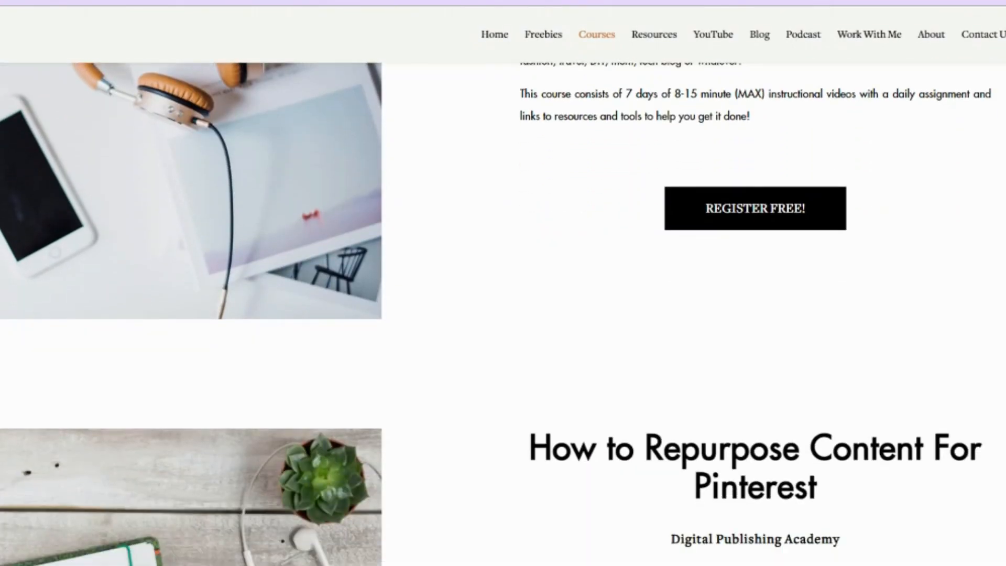
scroll(503, 283, down, 15)
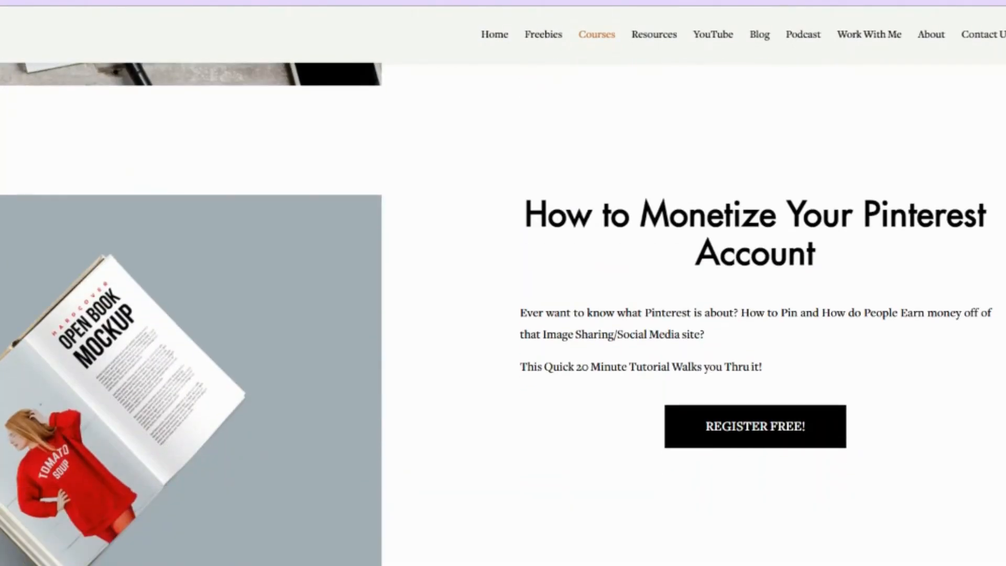
scroll(503, 283, down, 12)
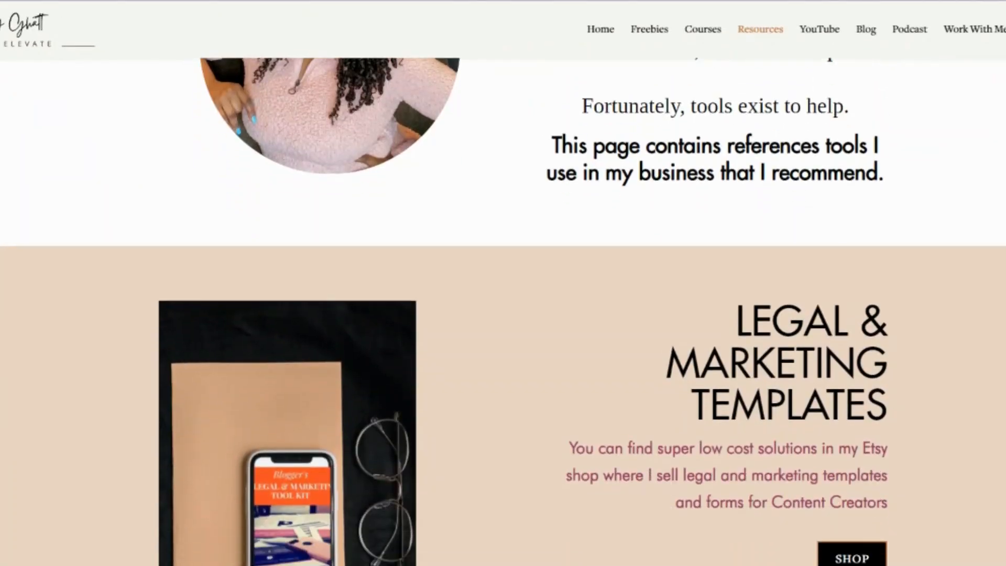
scroll(503, 283, down, 15)
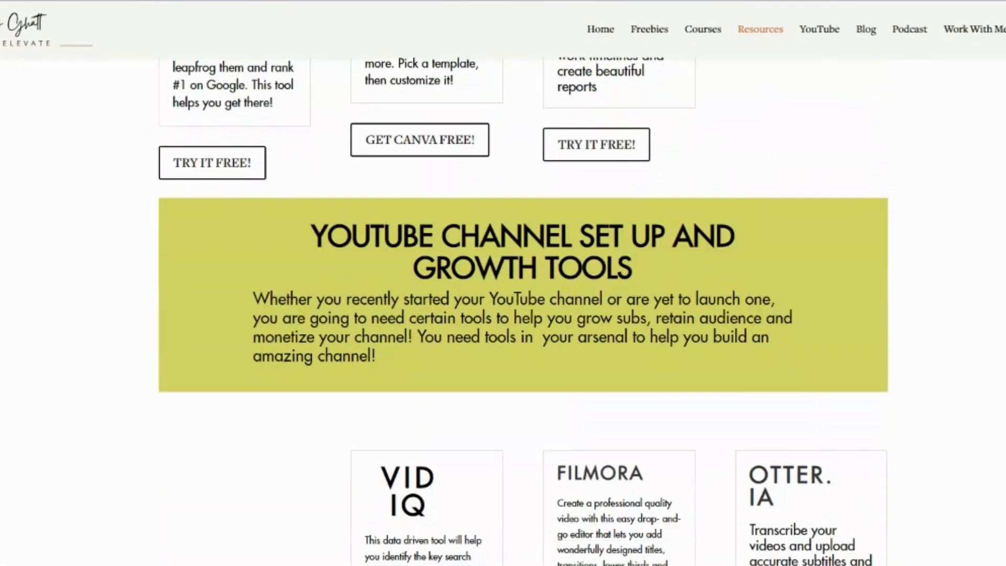
scroll(503, 283, down, 15)
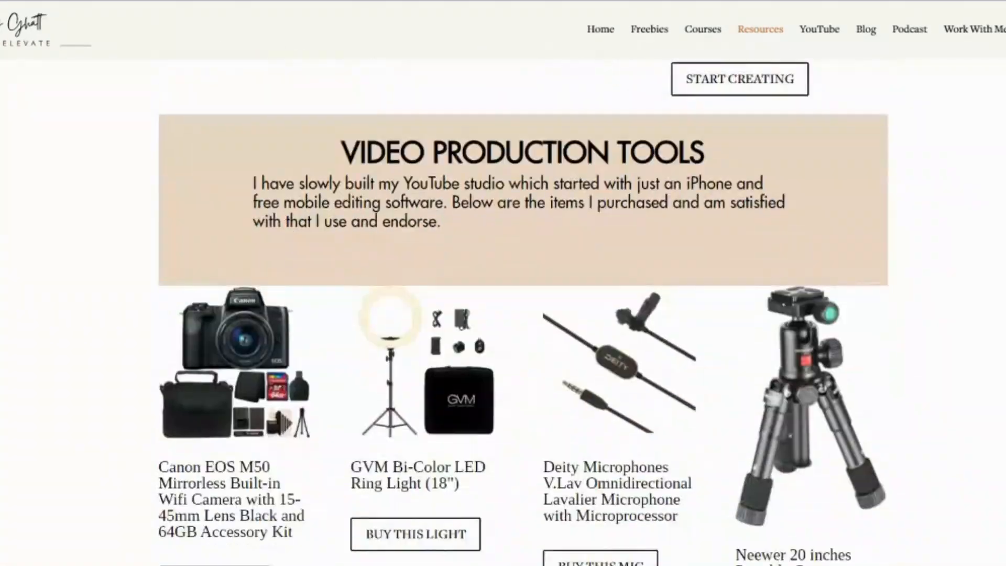
scroll(503, 283, down, 5)
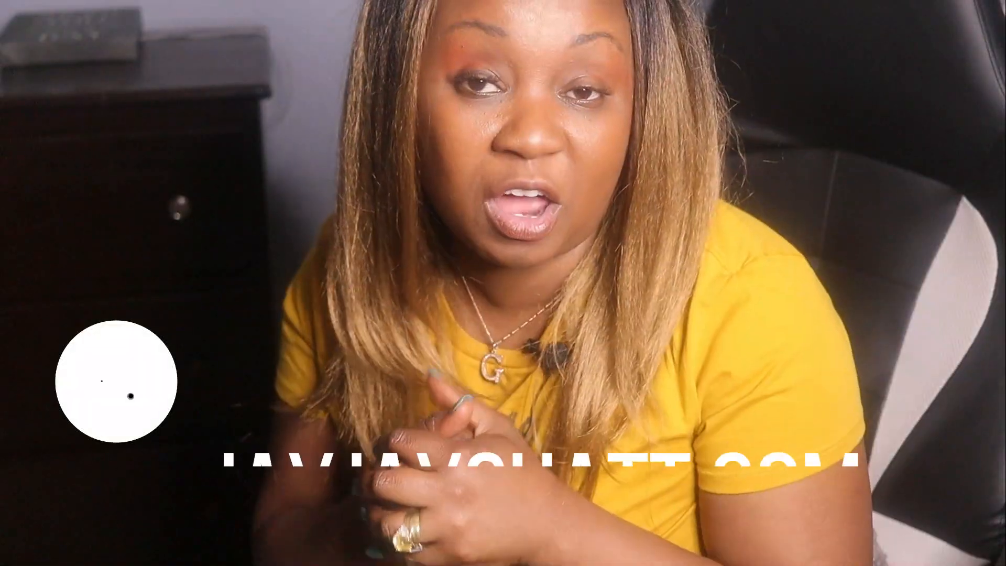